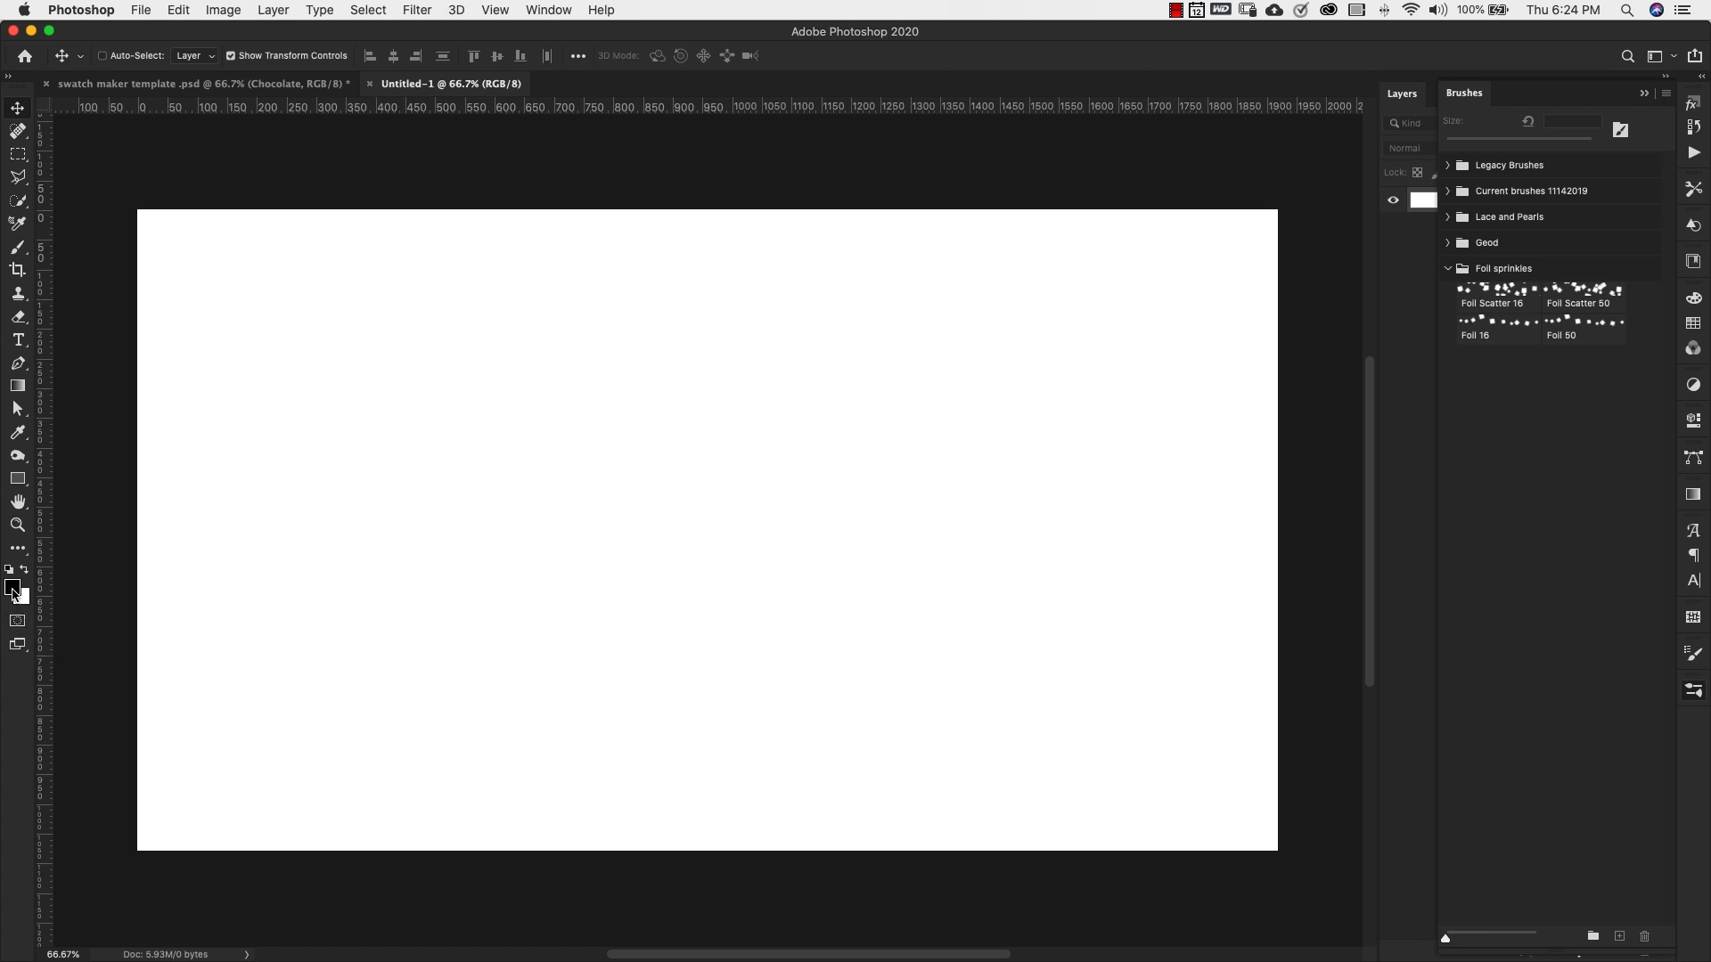
Step: Set the foreground color to hex f9bfbf
left_click(14, 591)
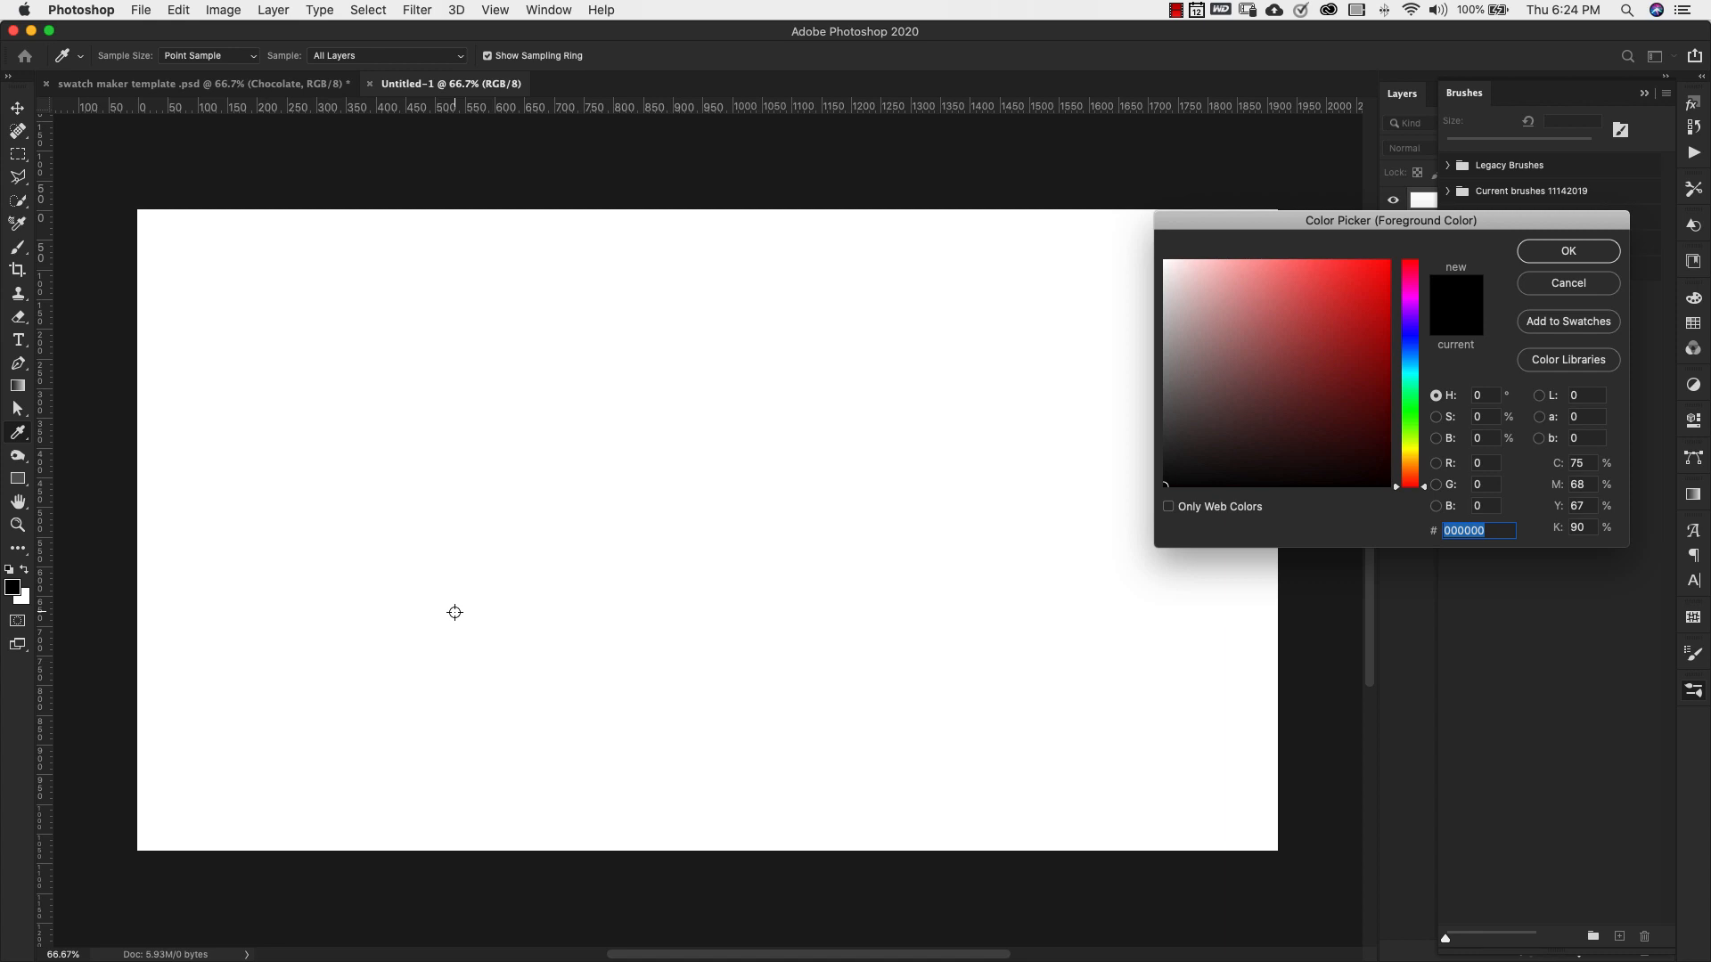
type("f9")
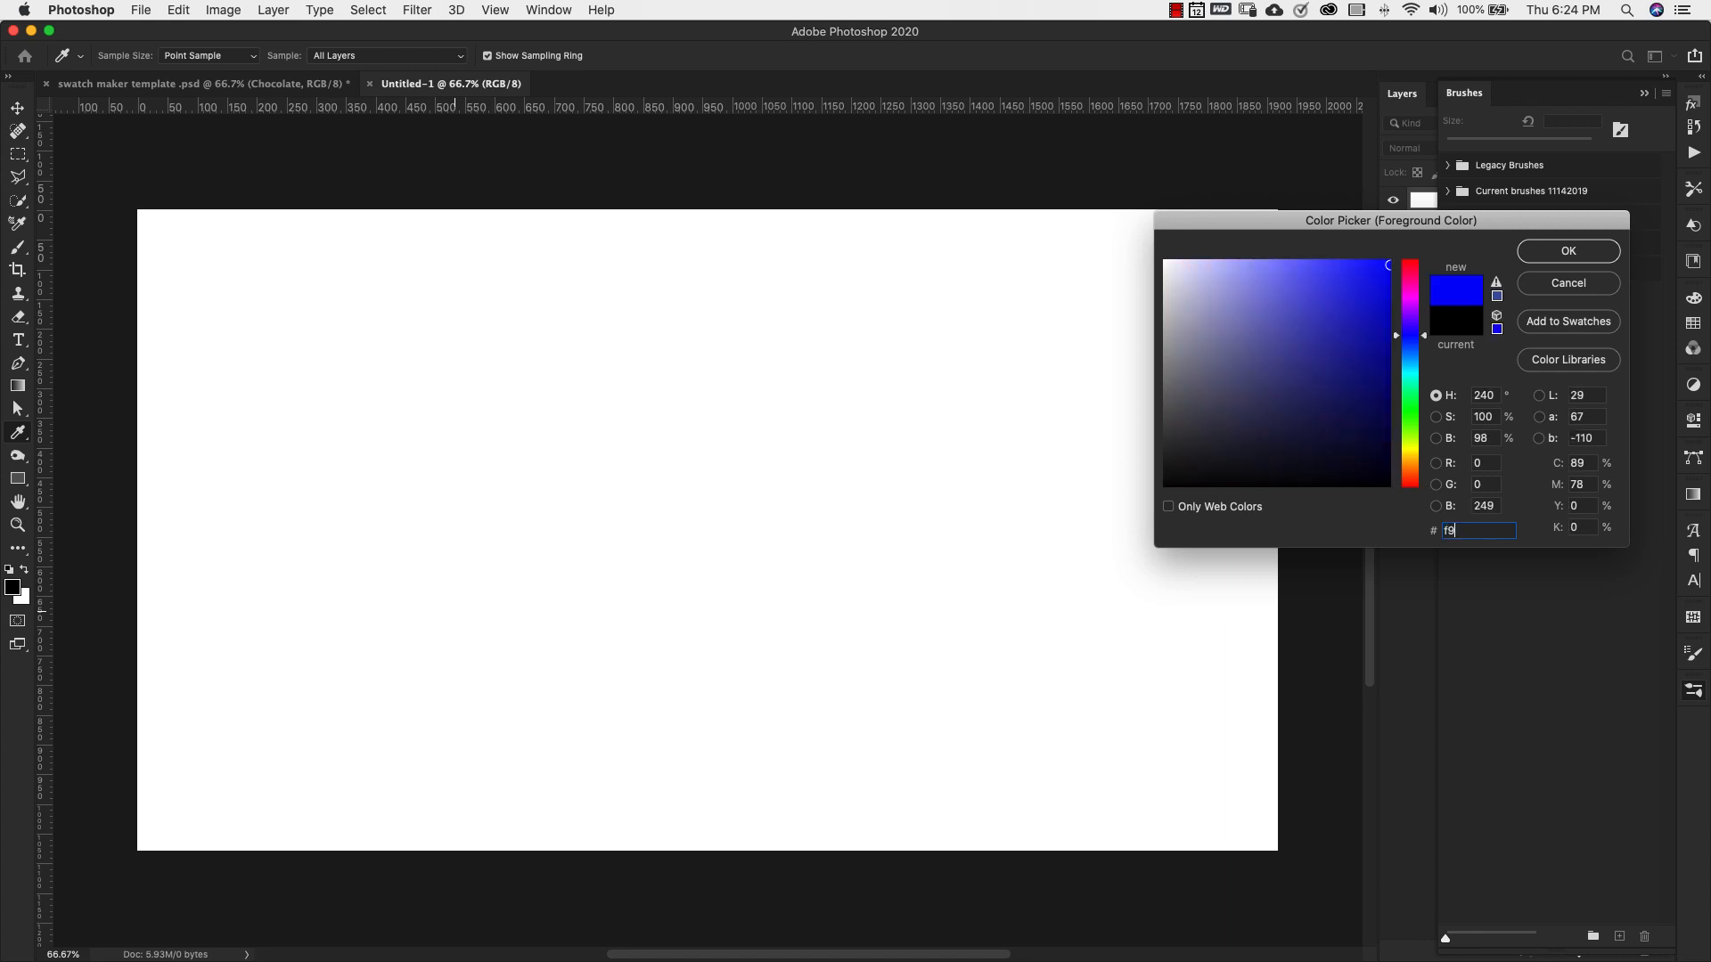
type("bfb")
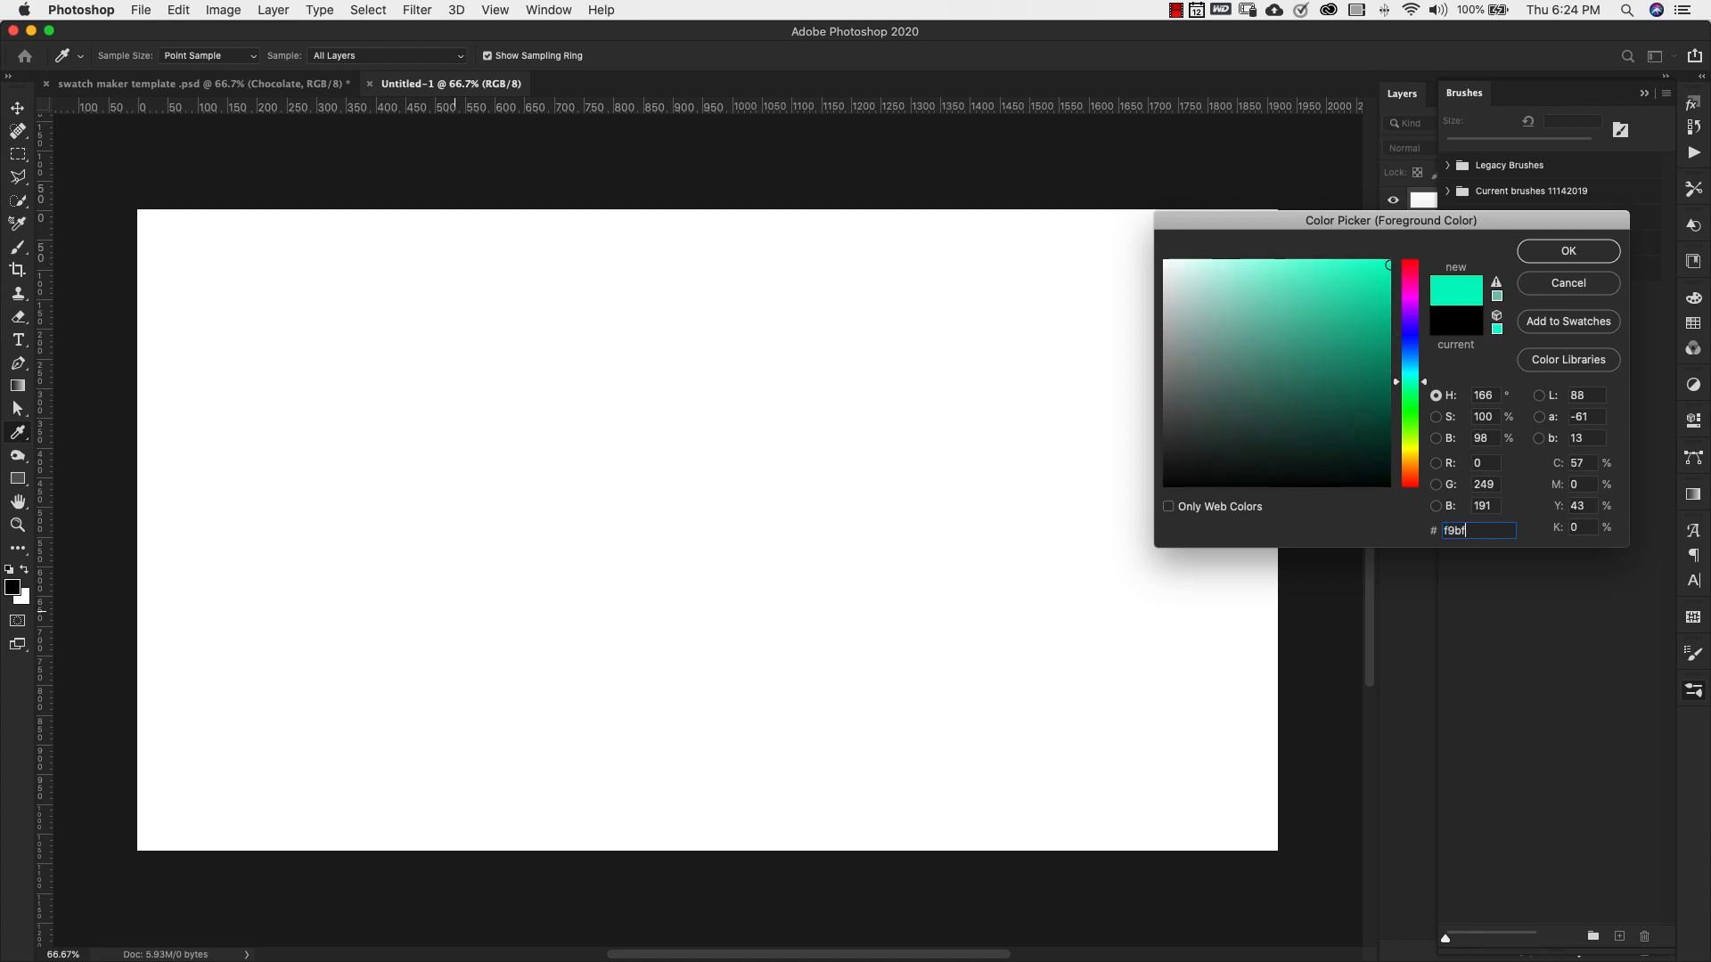
type("f")
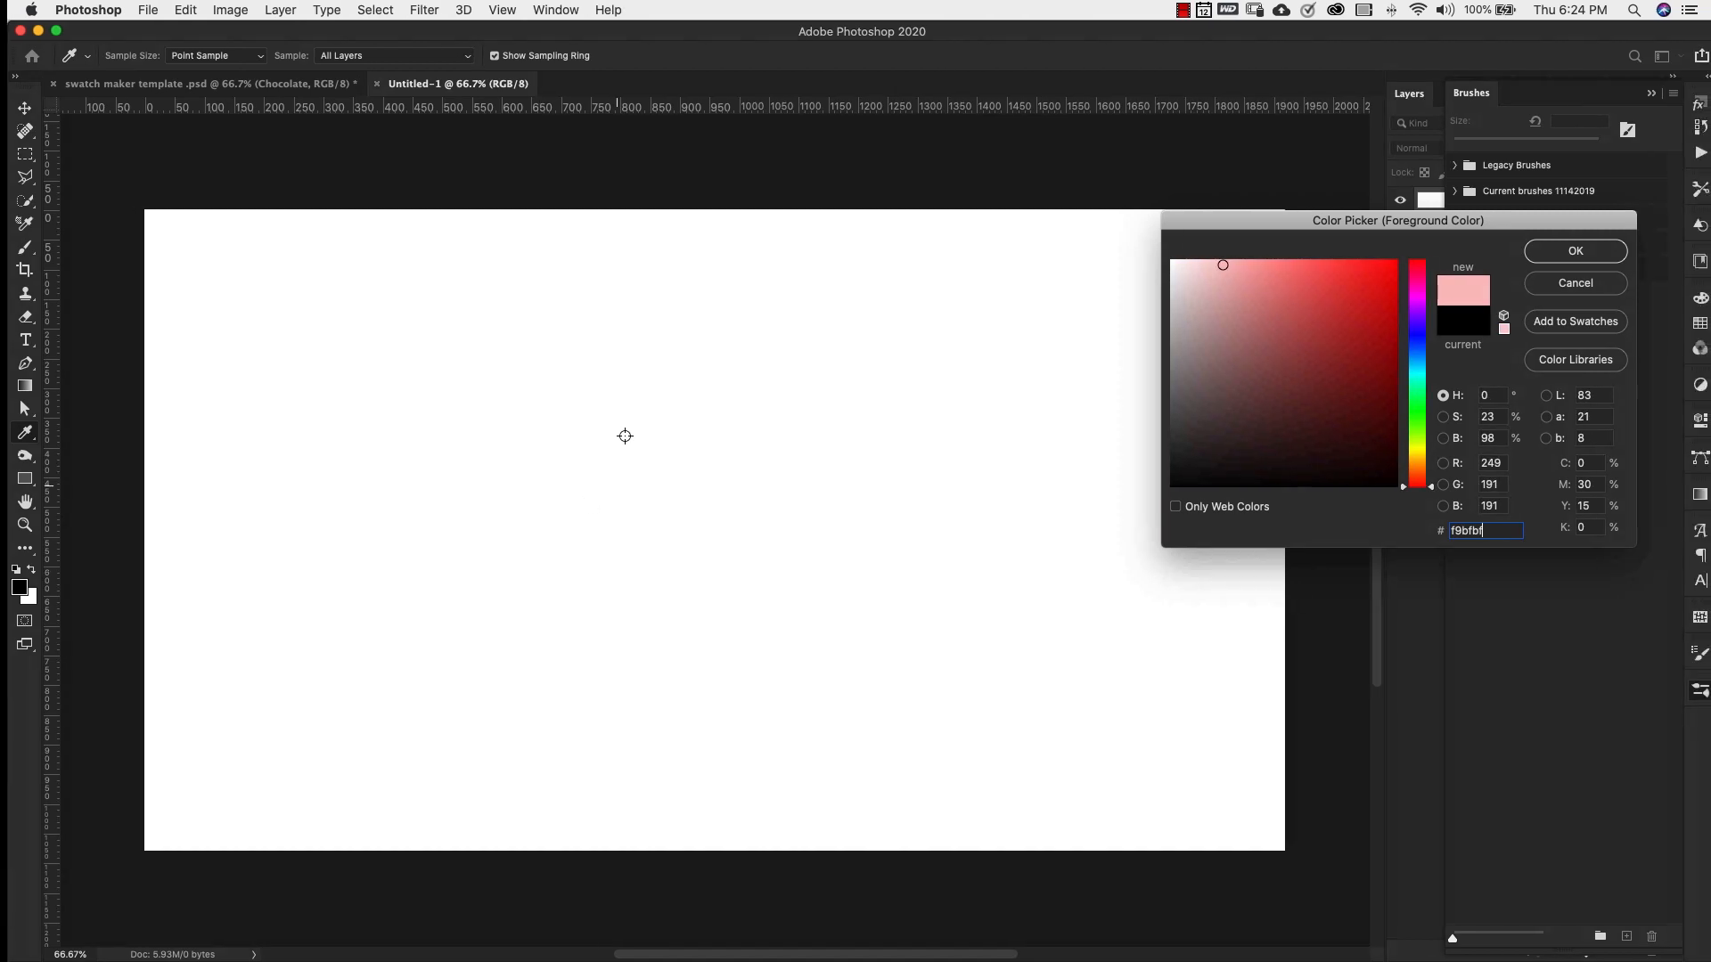
left_click(1531, 256)
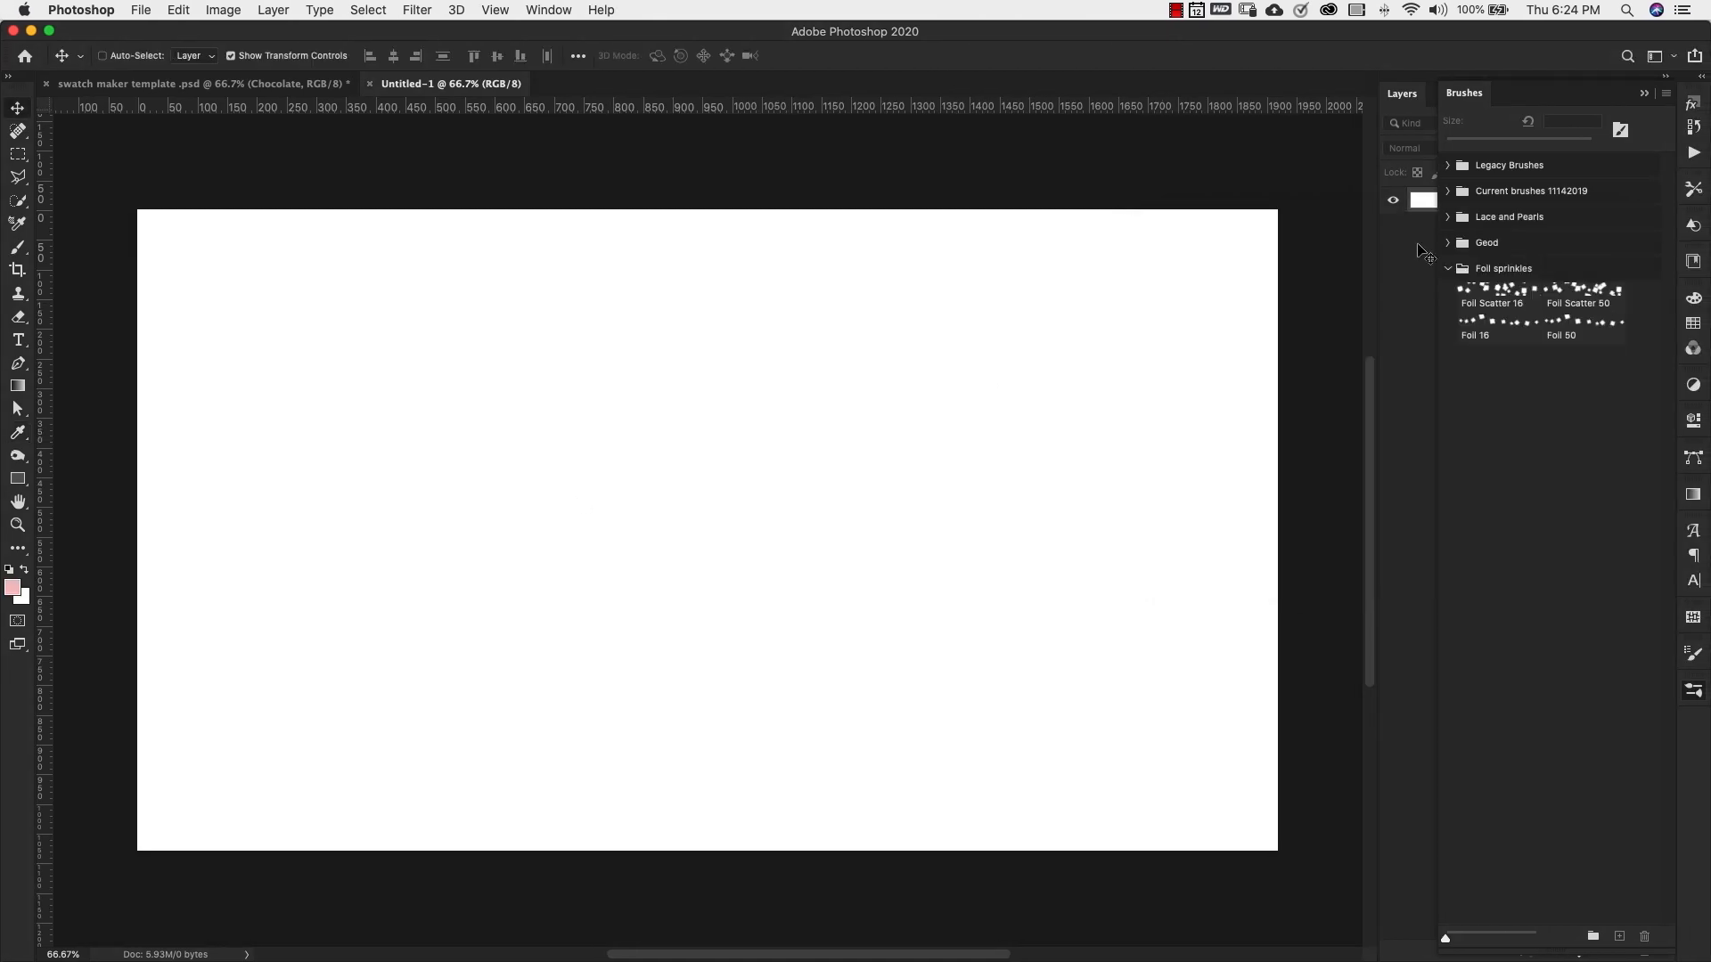
Step: Set the background color to hex f9a6a7
left_click(22, 598)
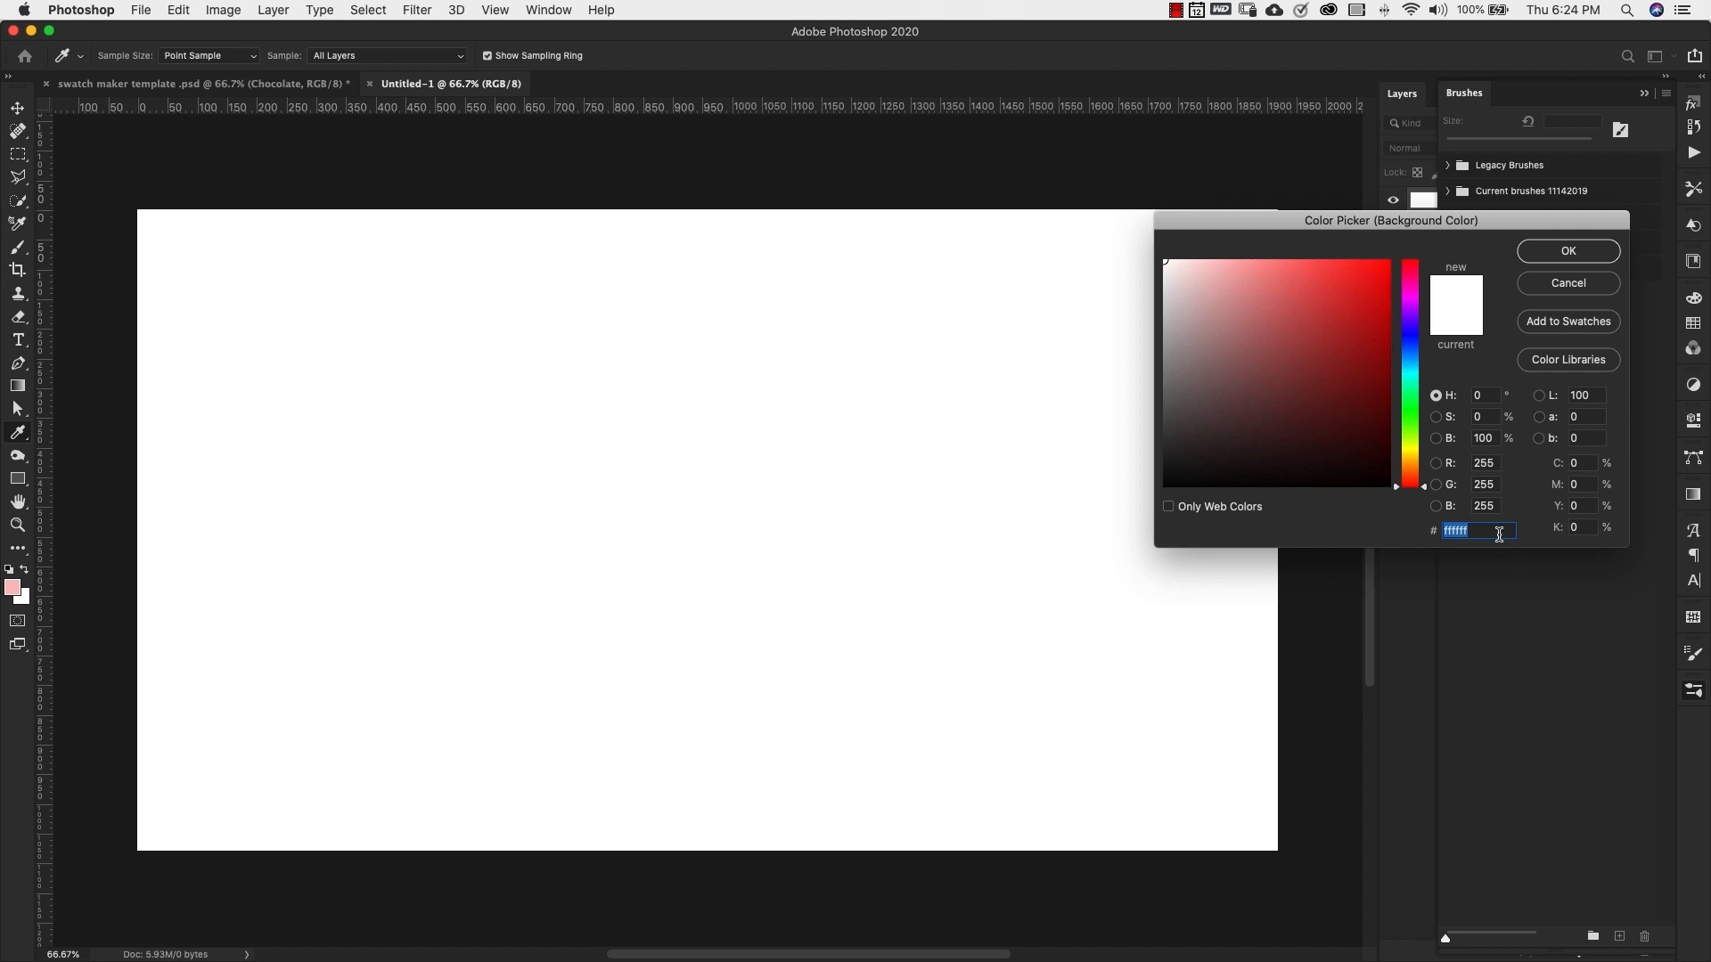
type("f9")
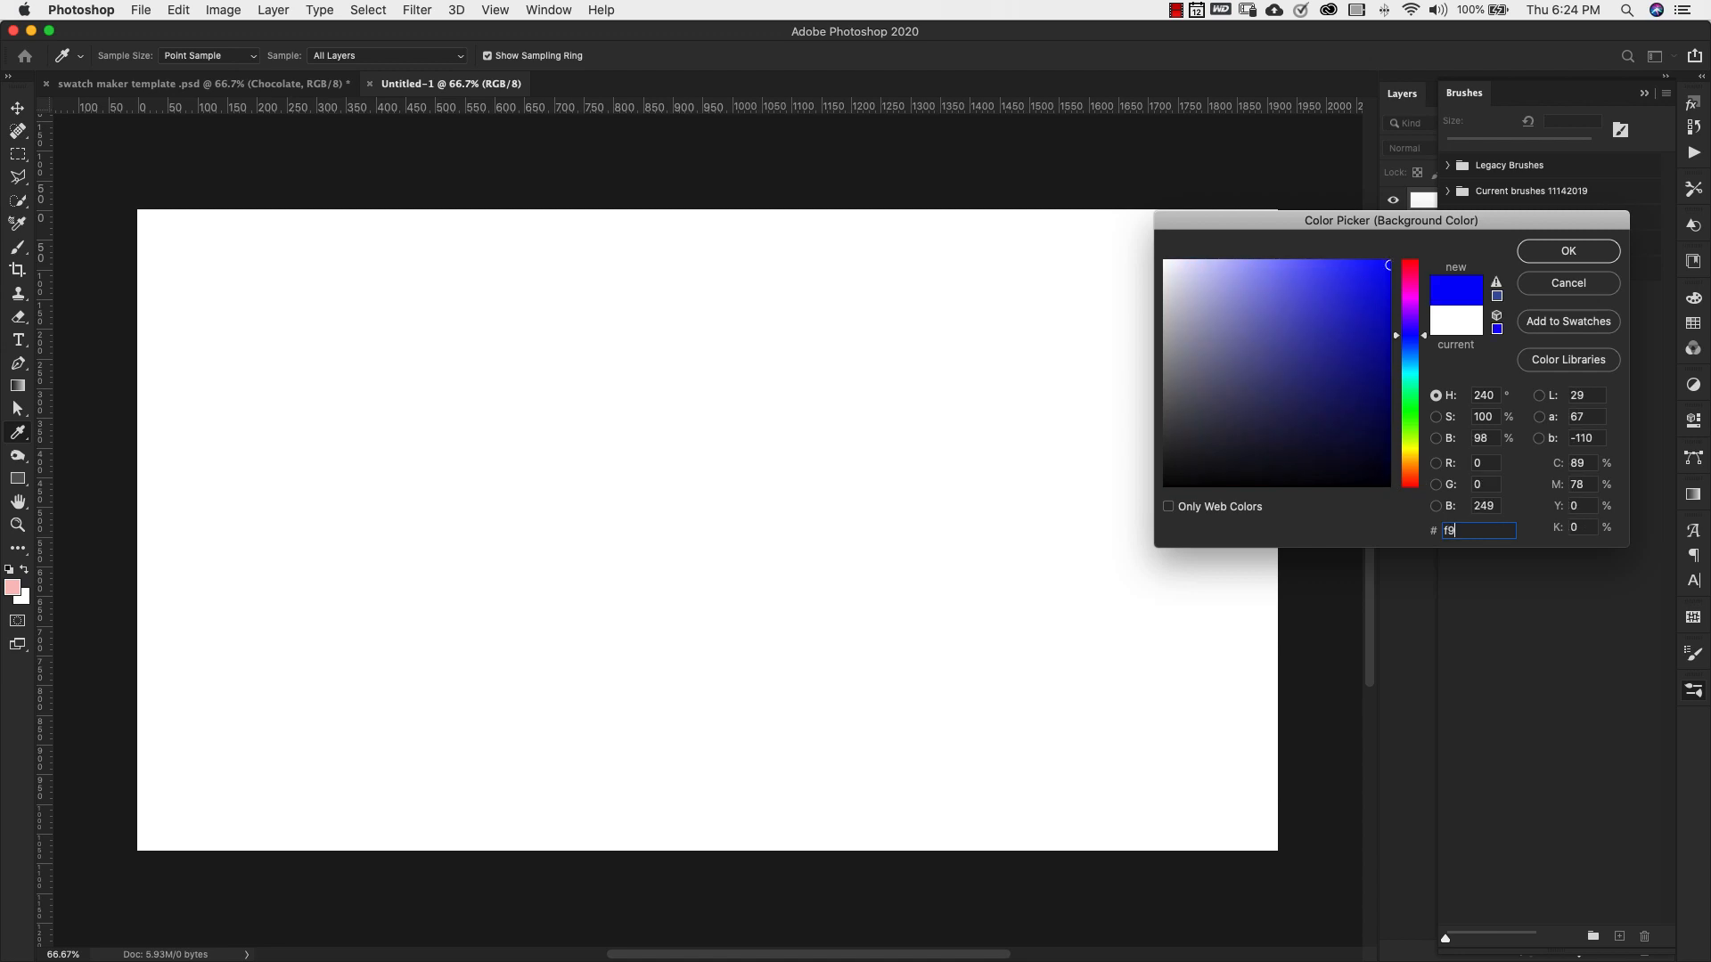
type("a6")
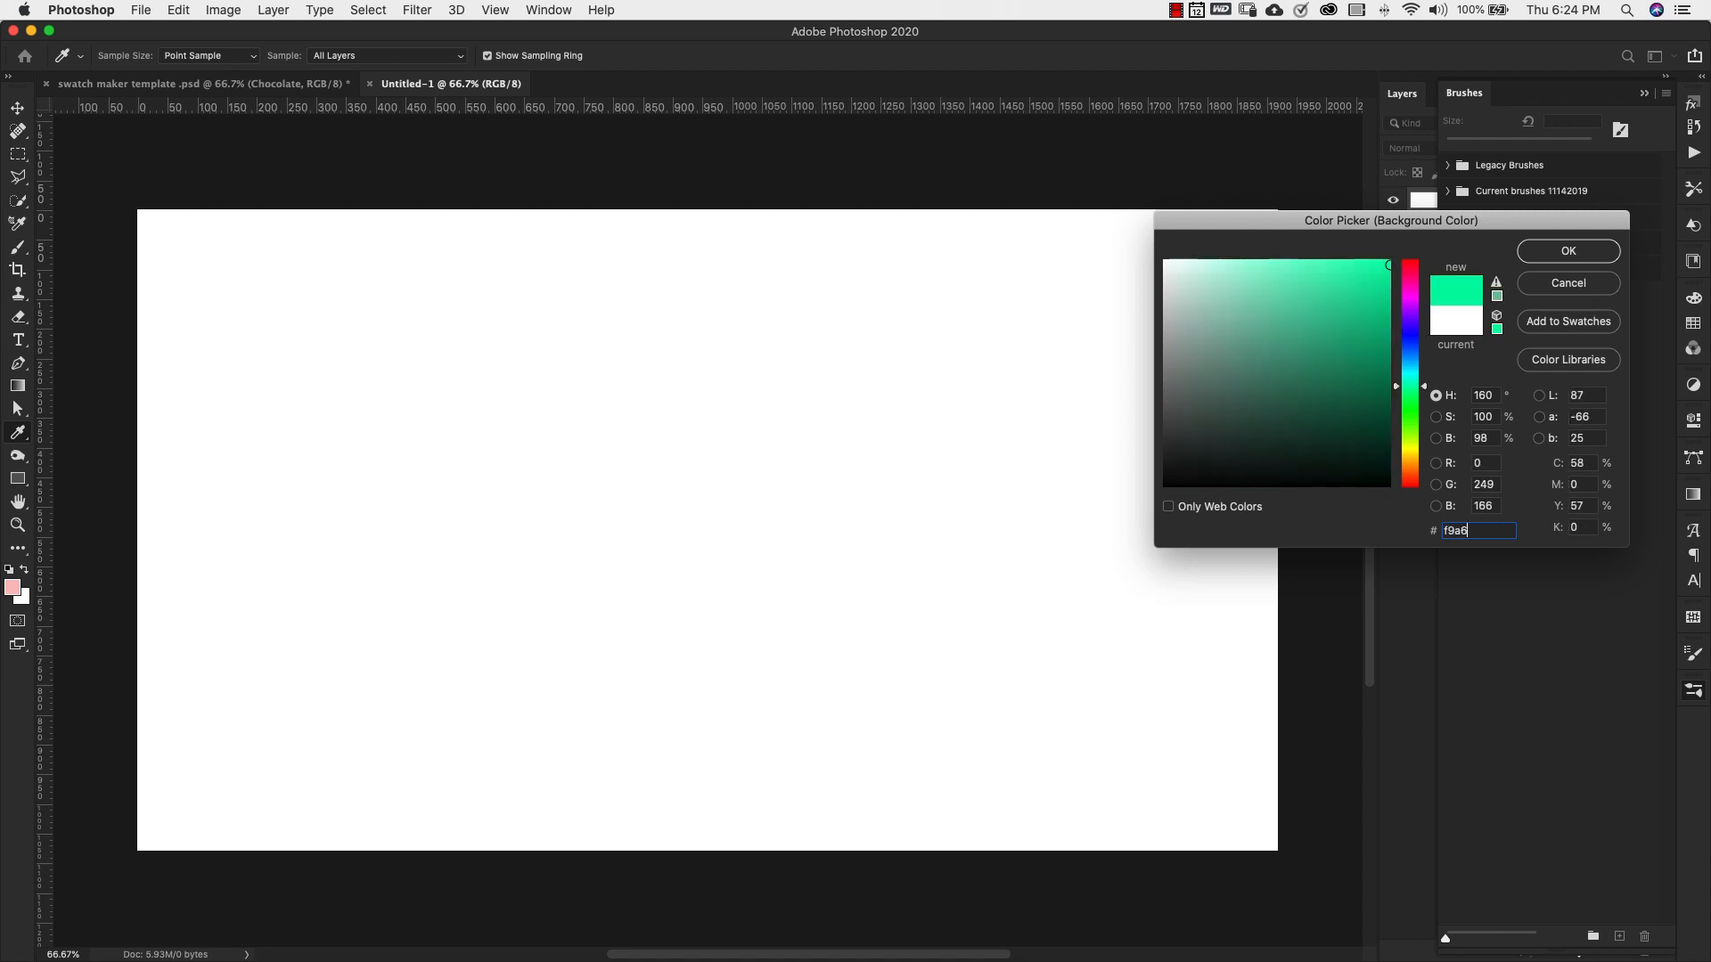
type("a7")
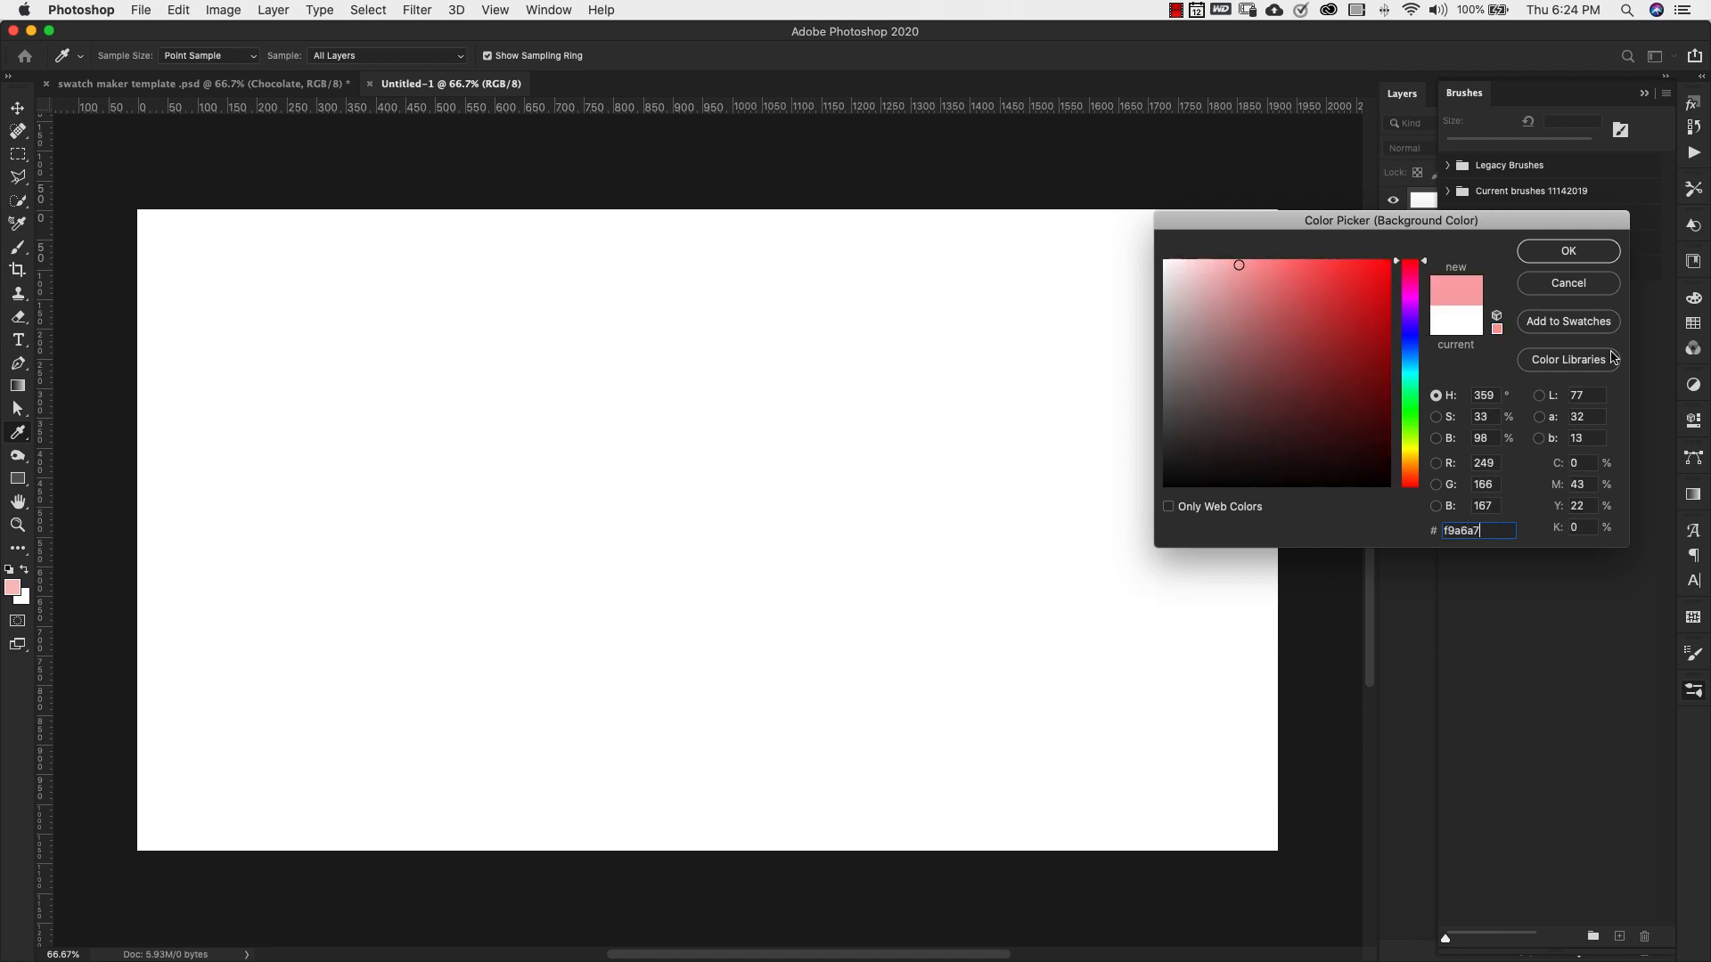
left_click(1568, 252)
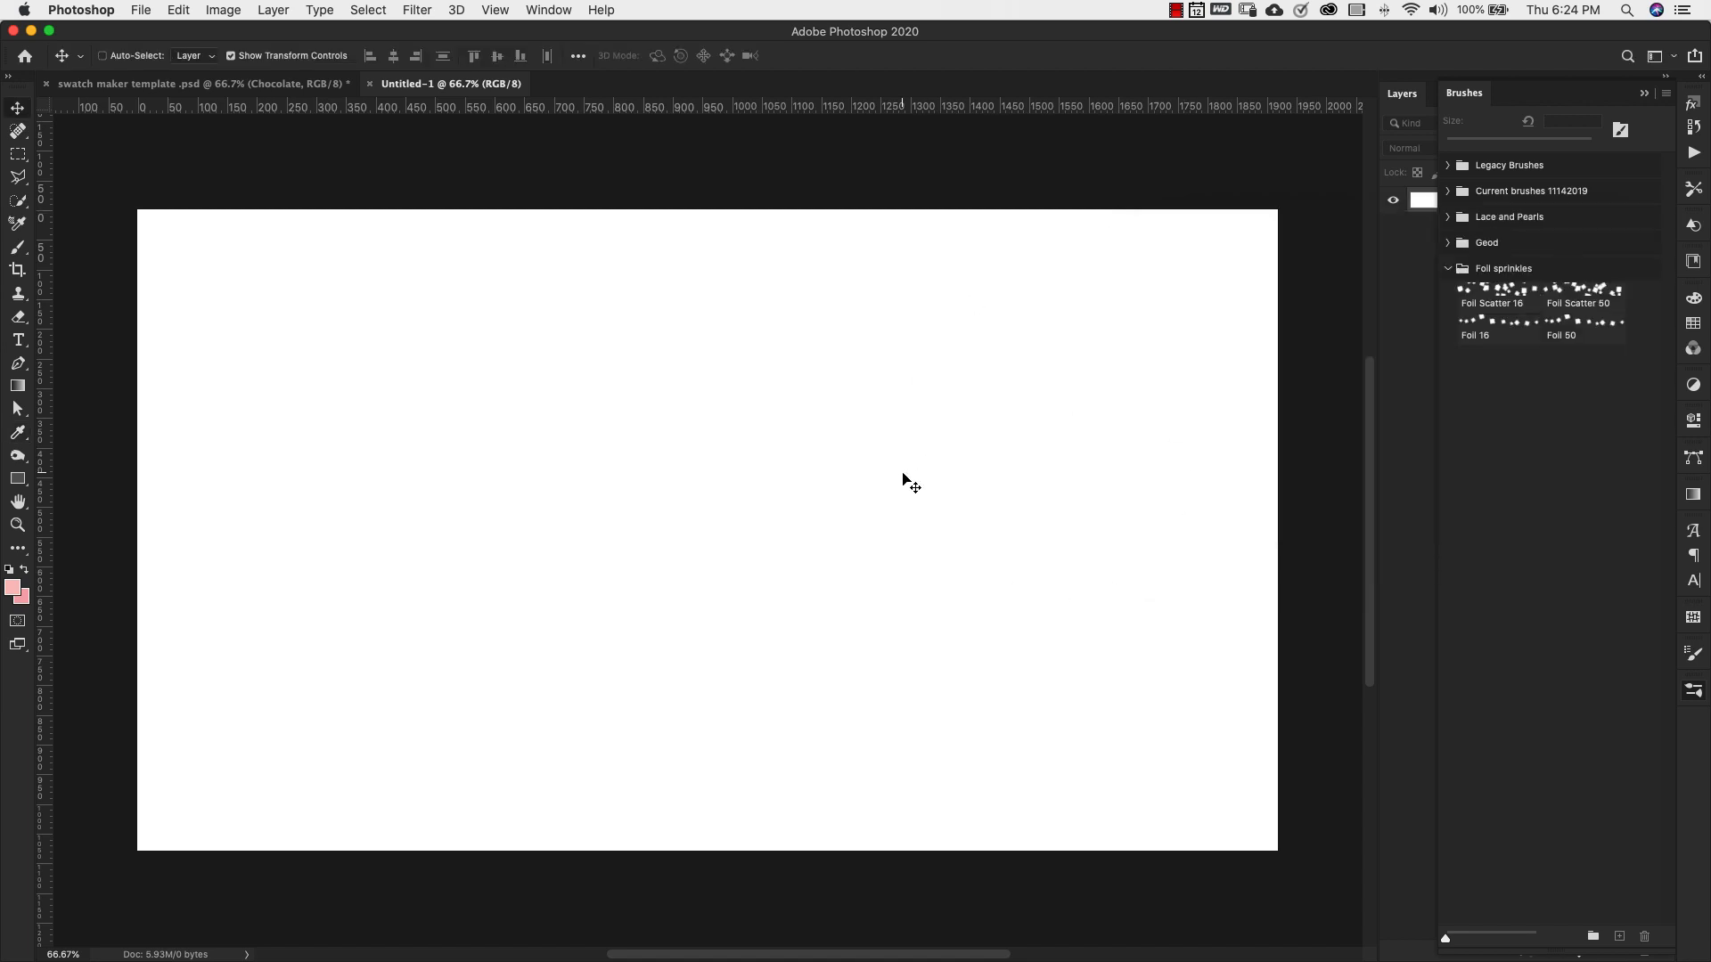
Step: Unlock the Background layer and fill it with a radial Foreground to Background gradient from the canvas centre past its upper-right corner
left_click(1644, 97)
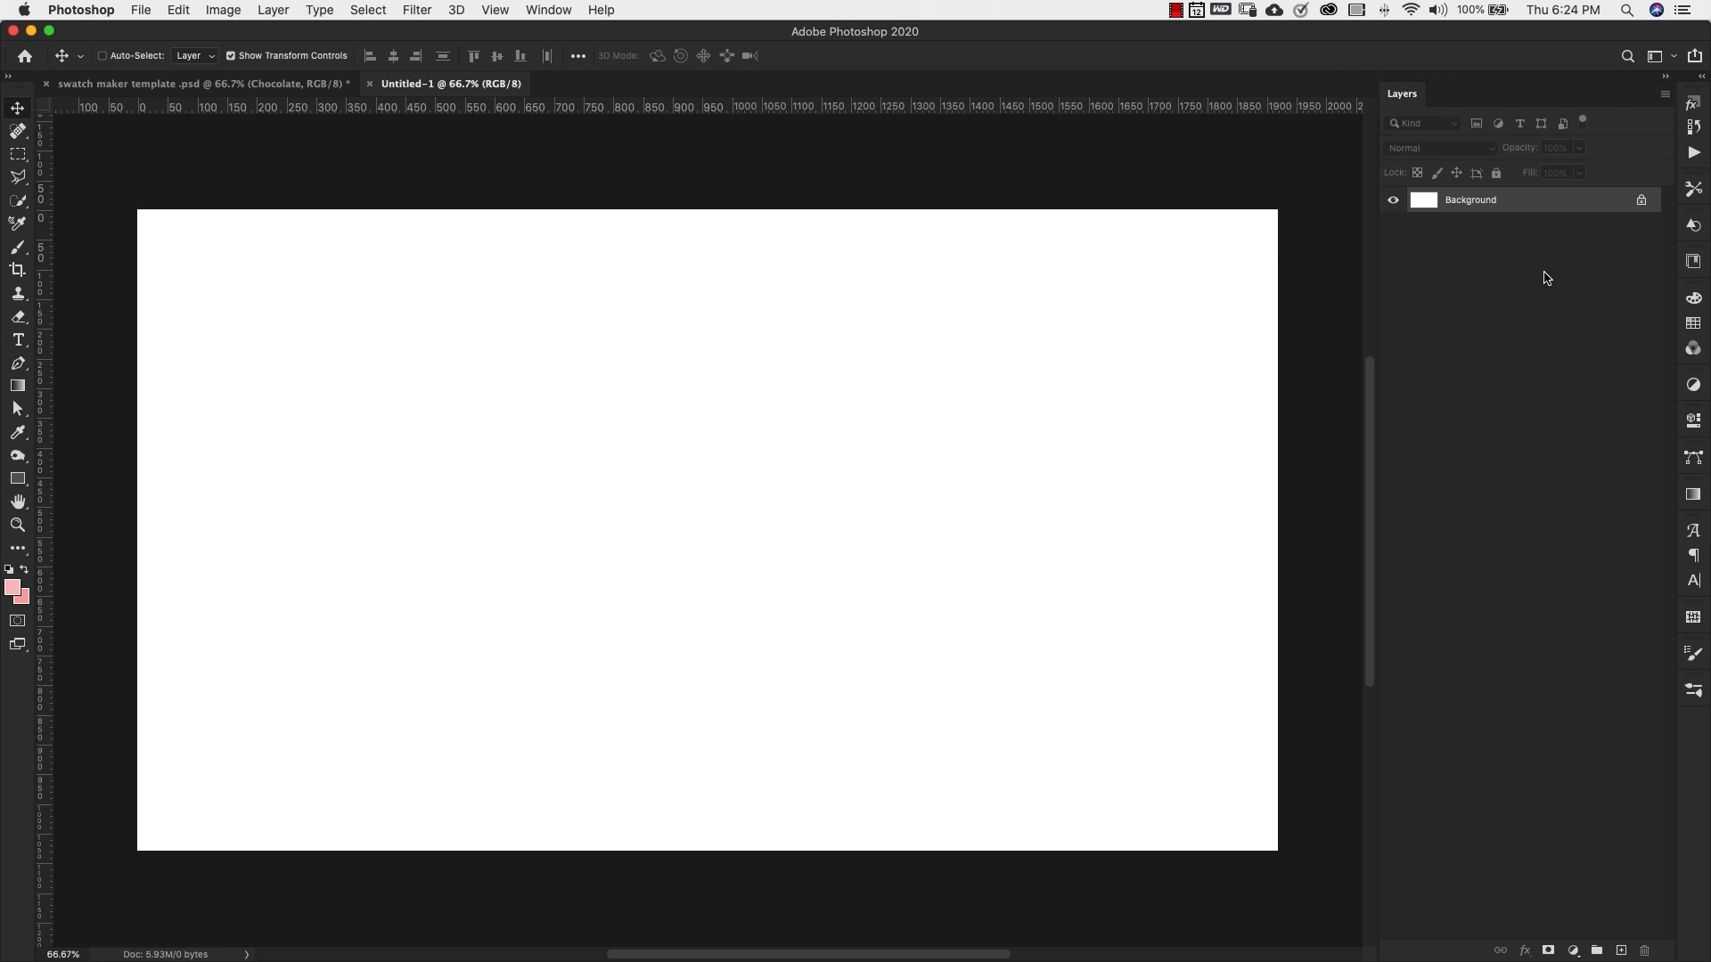
left_click(1641, 200)
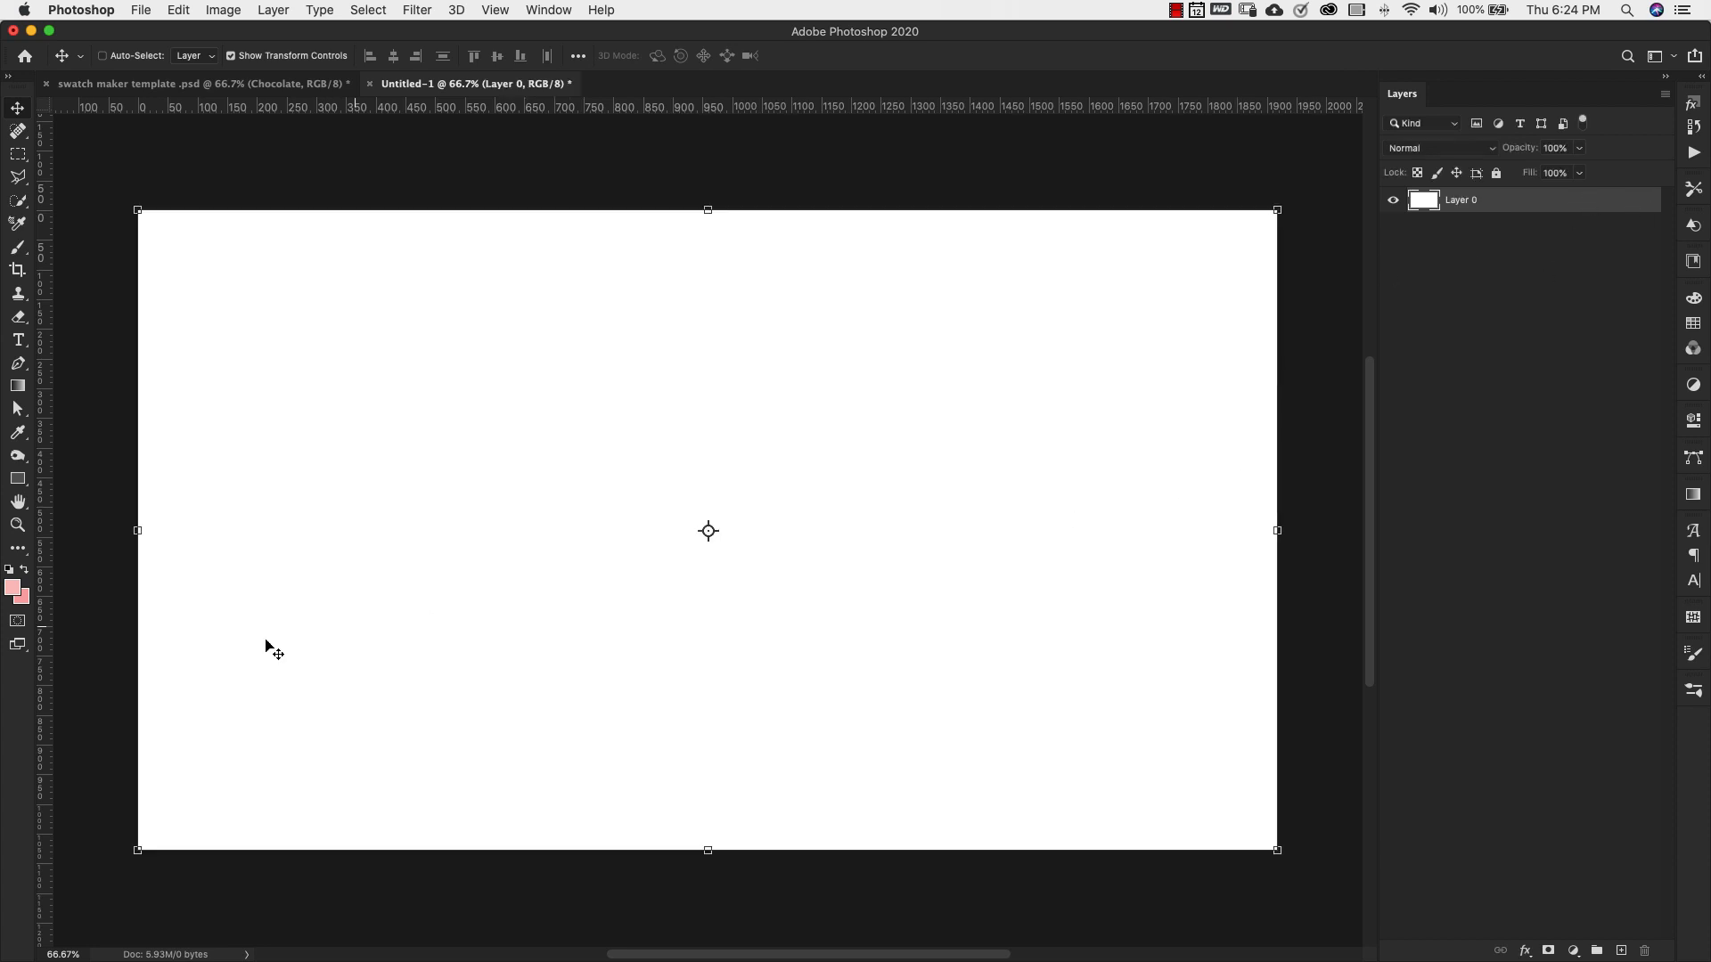
left_click(18, 388)
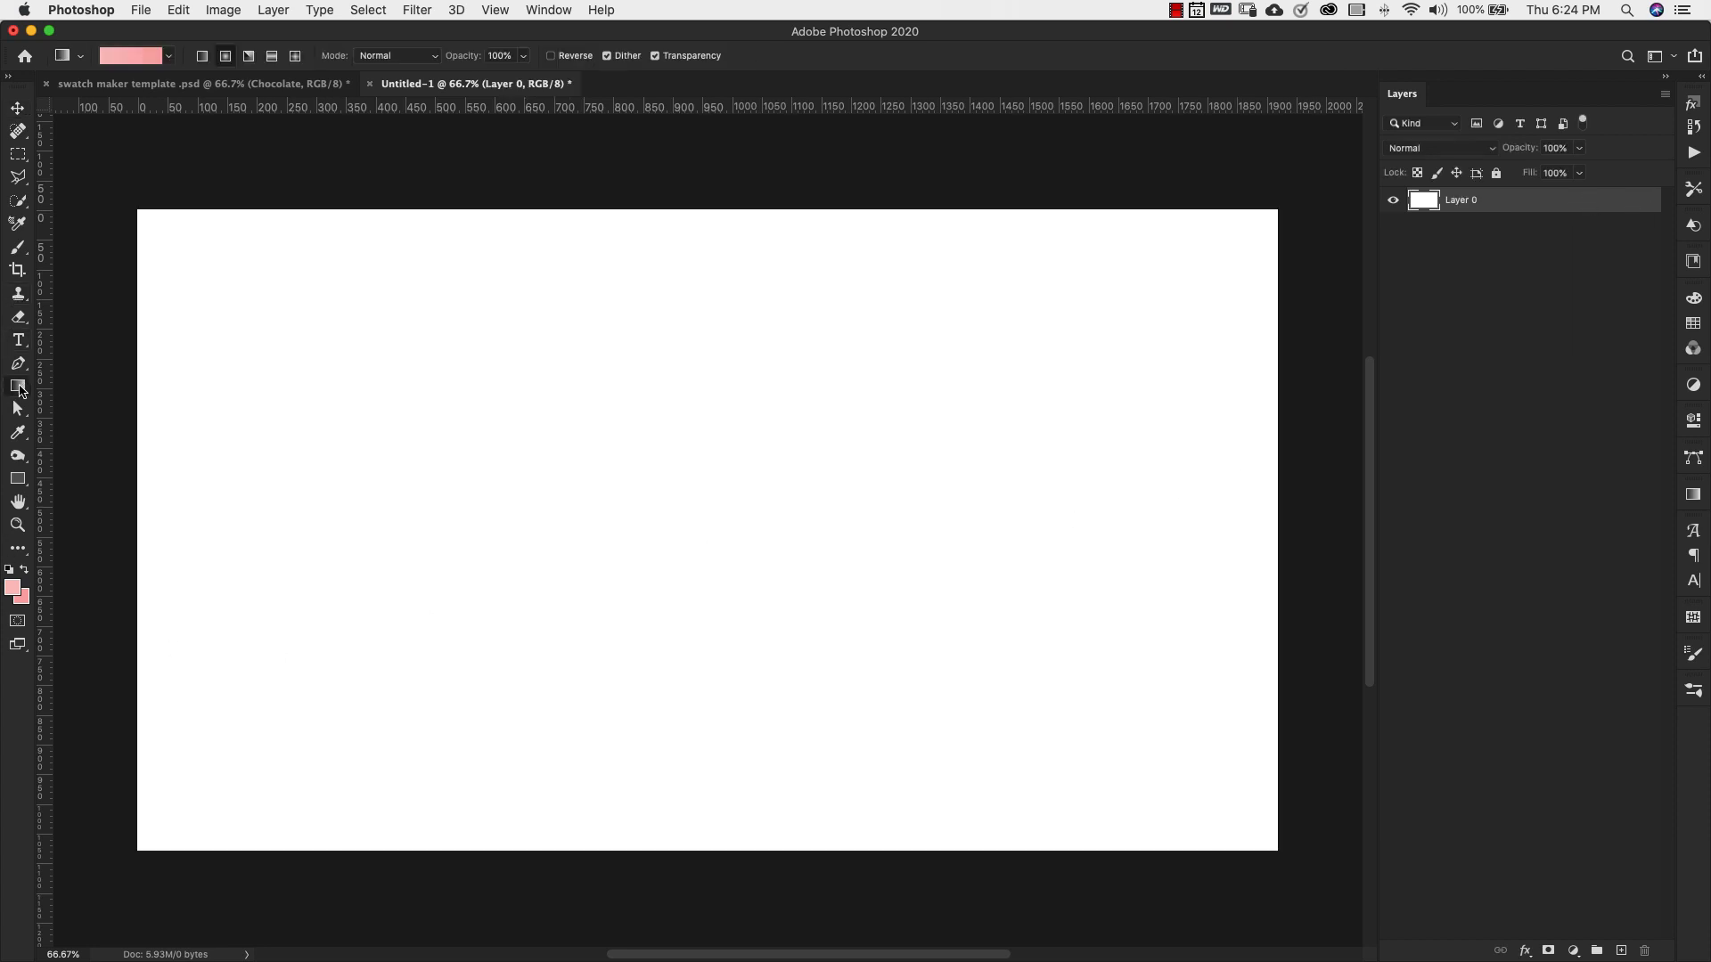
left_click(134, 57)
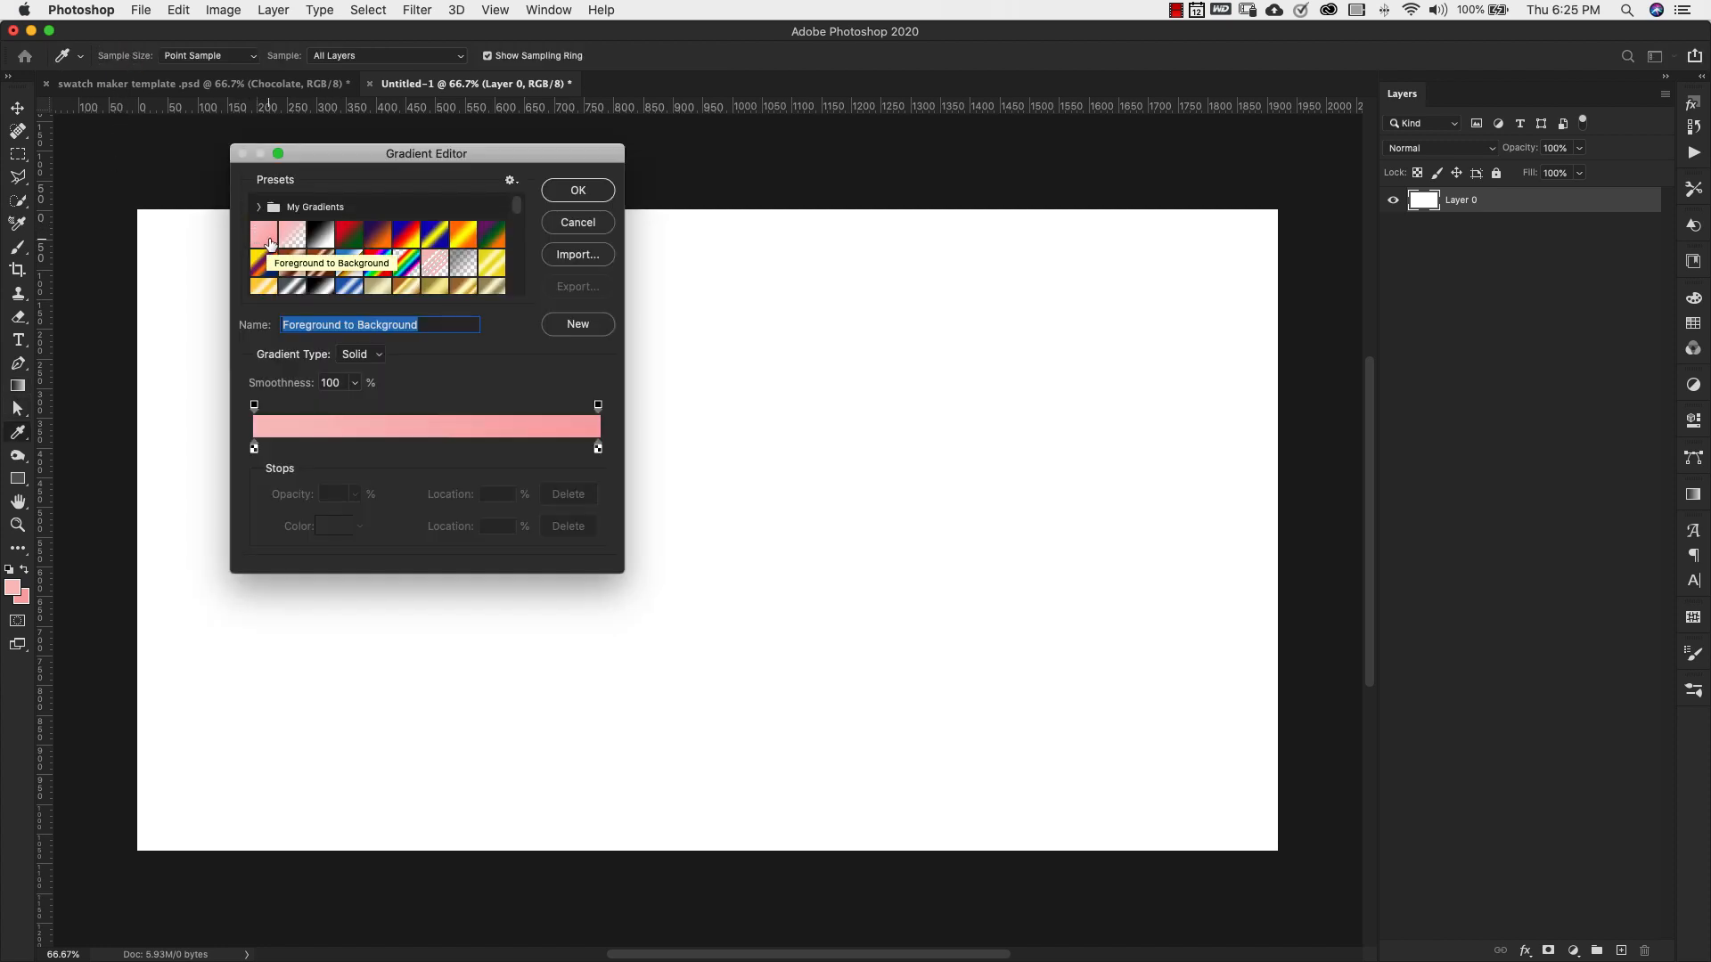
left_click(570, 189)
left_click_drag(680, 504, 1298, 199)
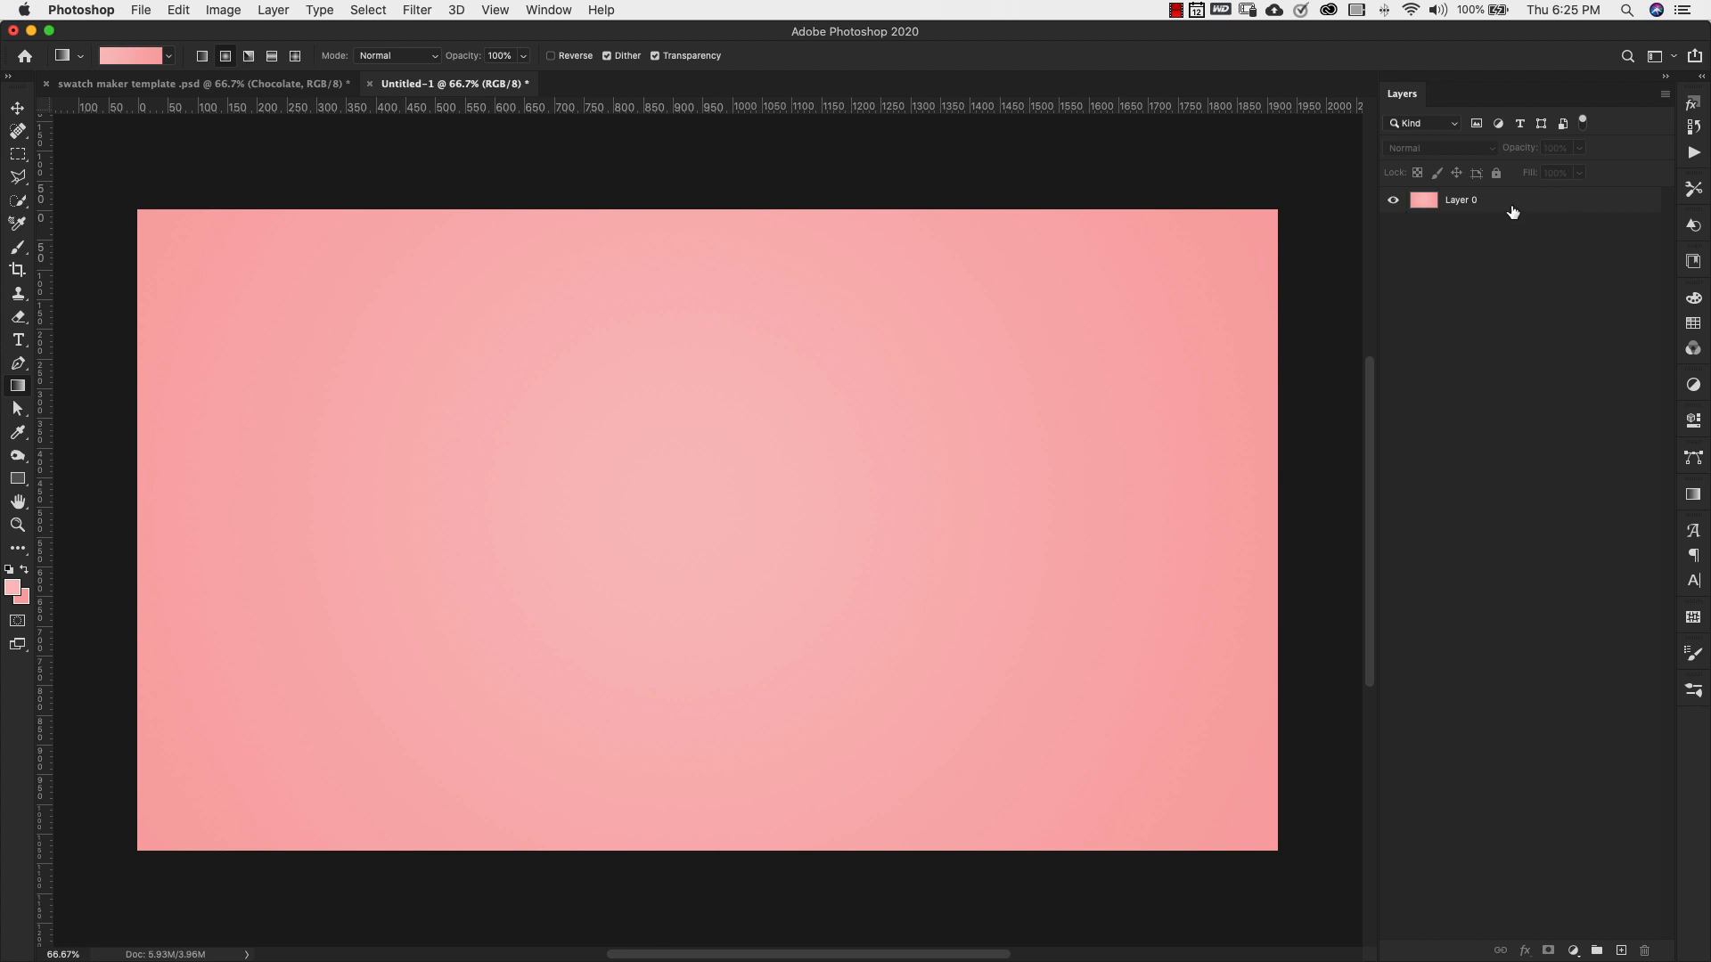
Step: Add a Pattern Overlay effect to Layer 0 and check which pattern groups are available
double_click(1631, 202)
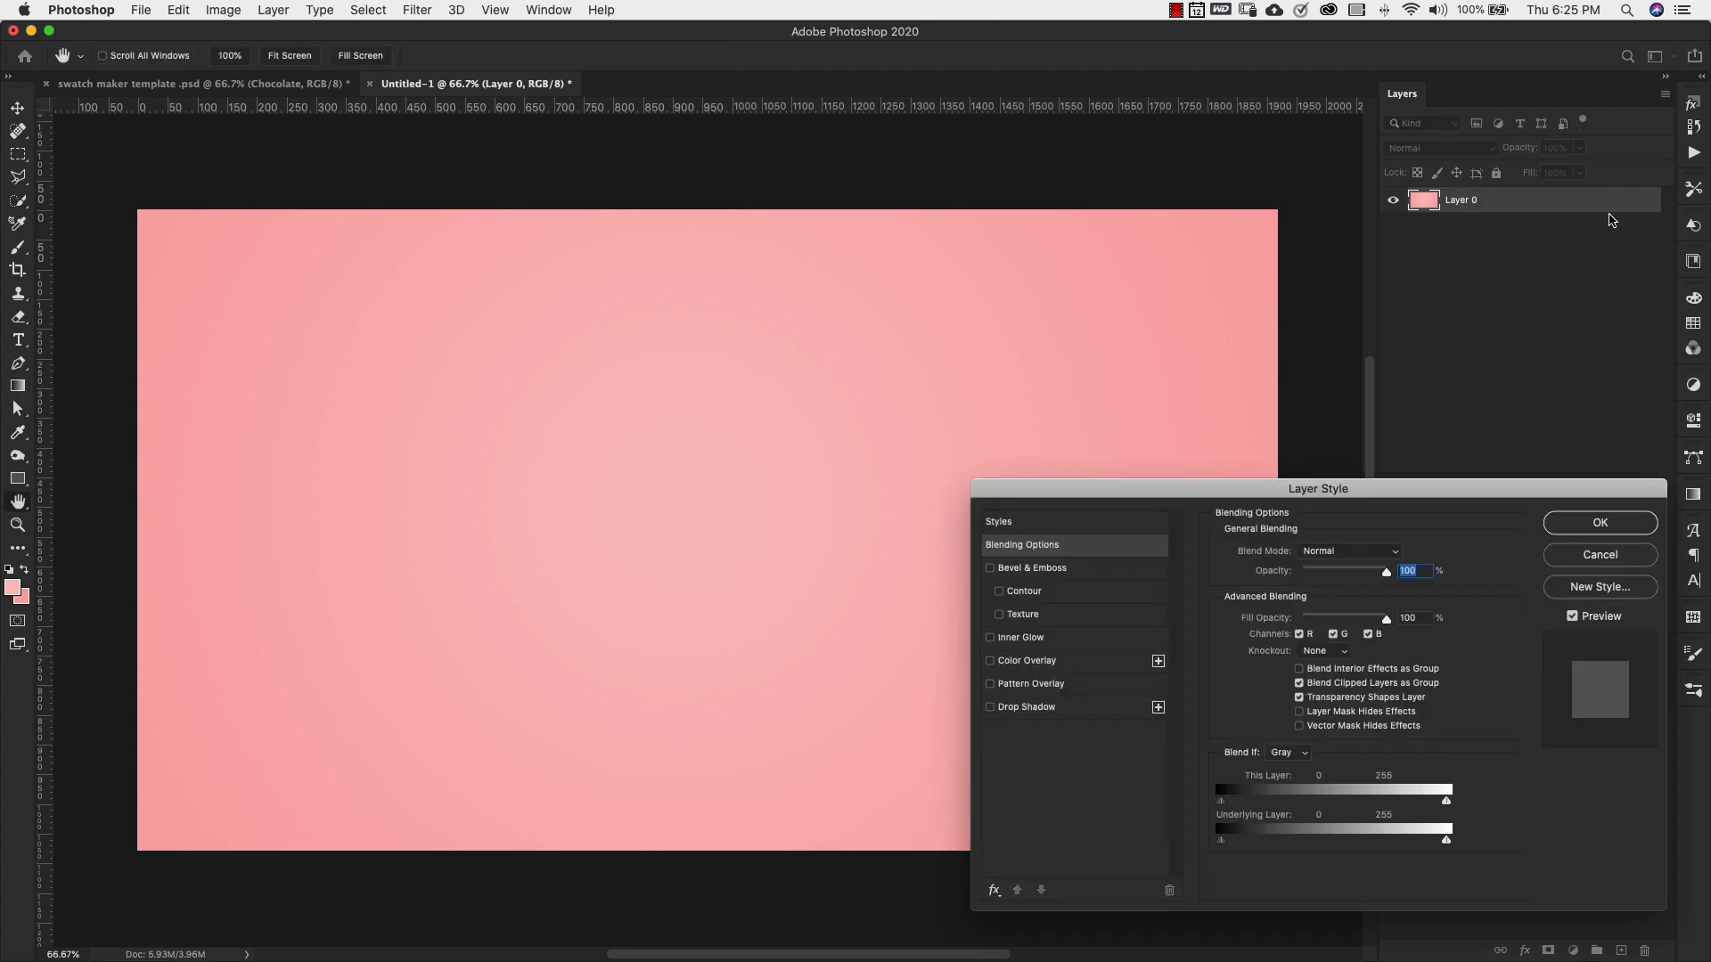
left_click(1025, 686)
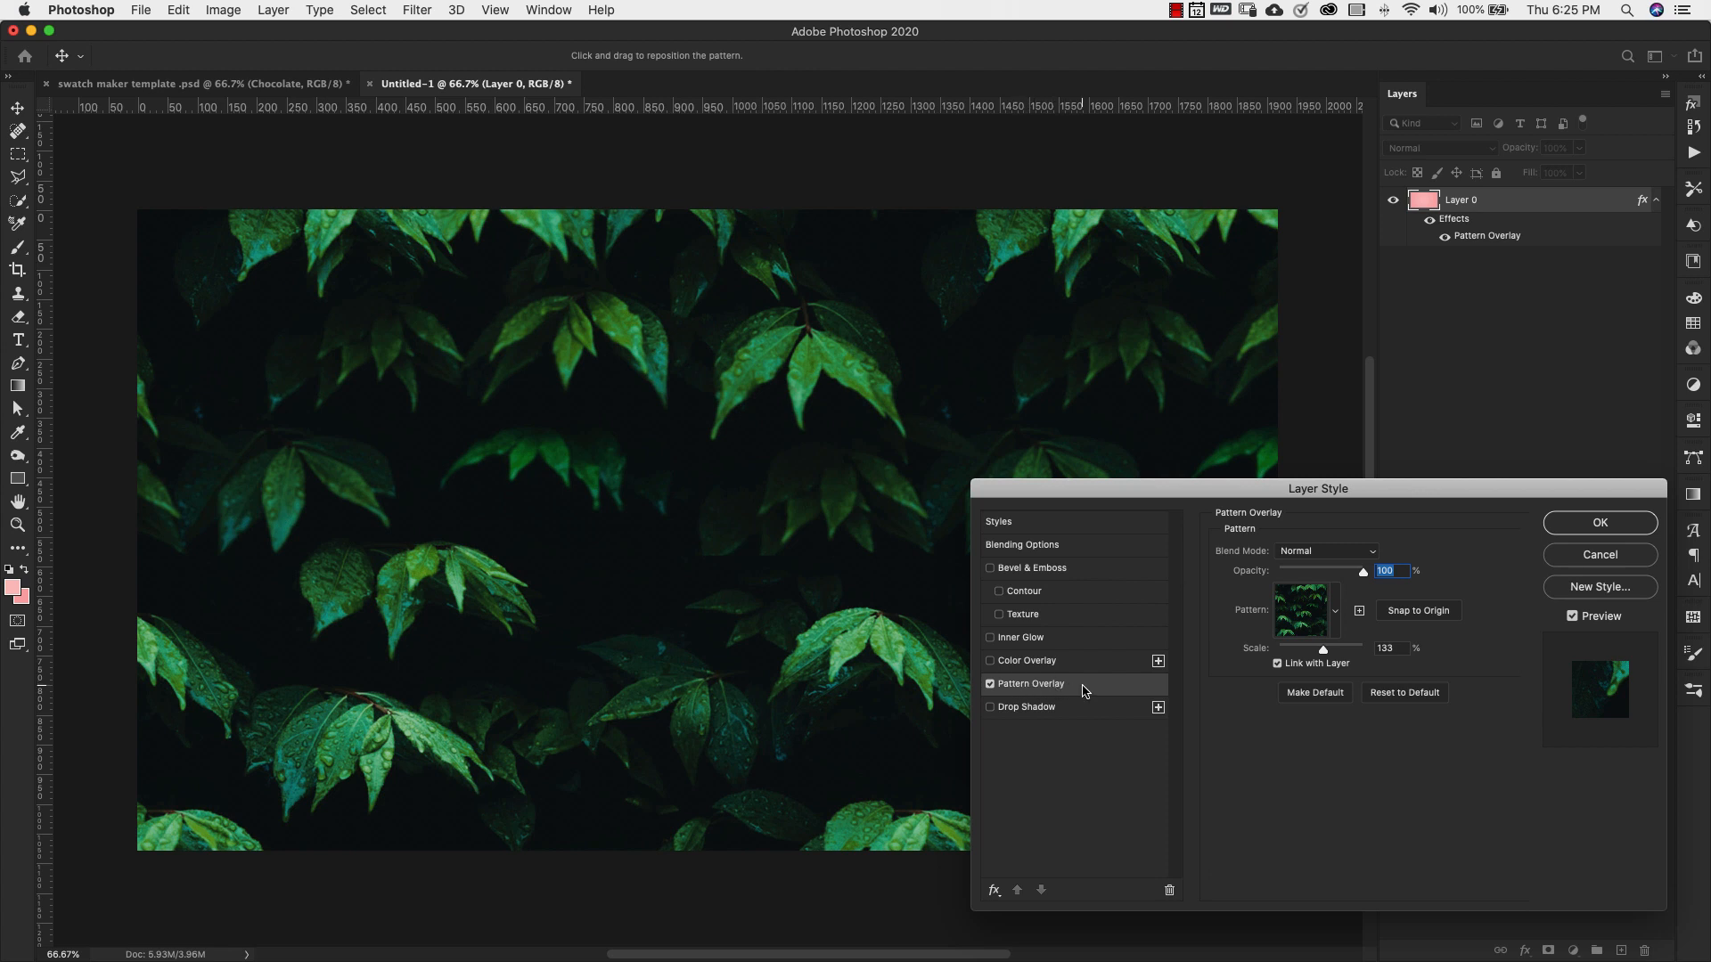
left_click(1334, 626)
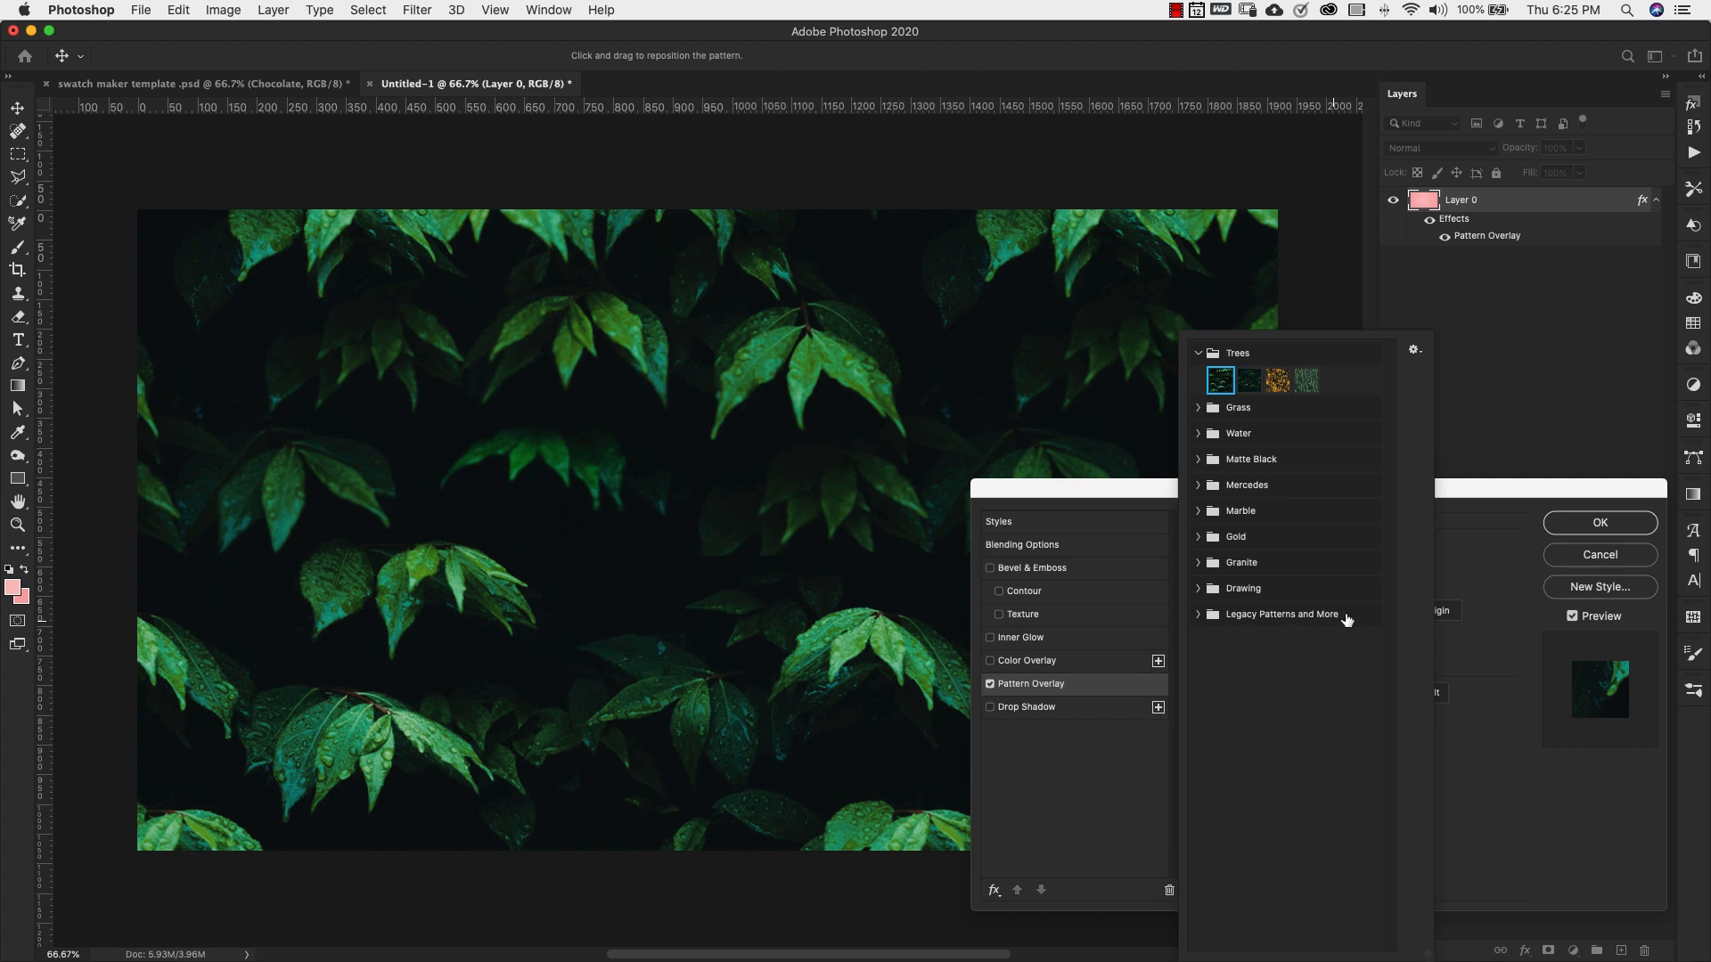
left_click(1471, 560)
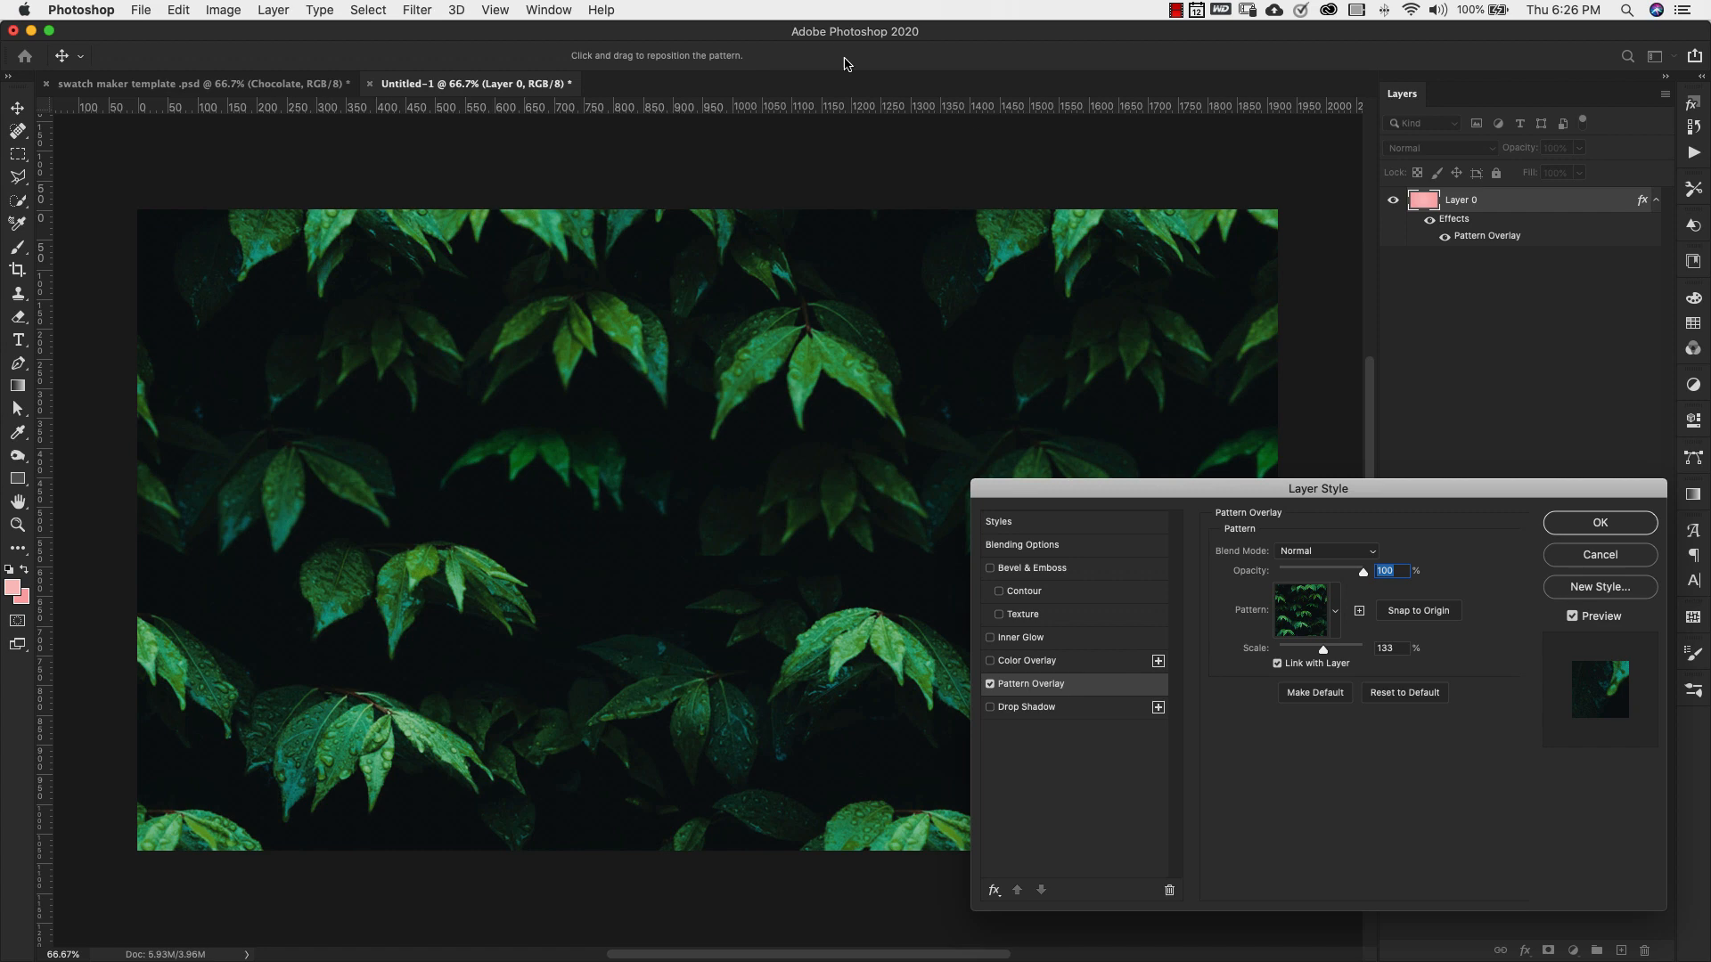
Step: Open the pattern library and load the Legacy Patterns and More set
left_click(560, 10)
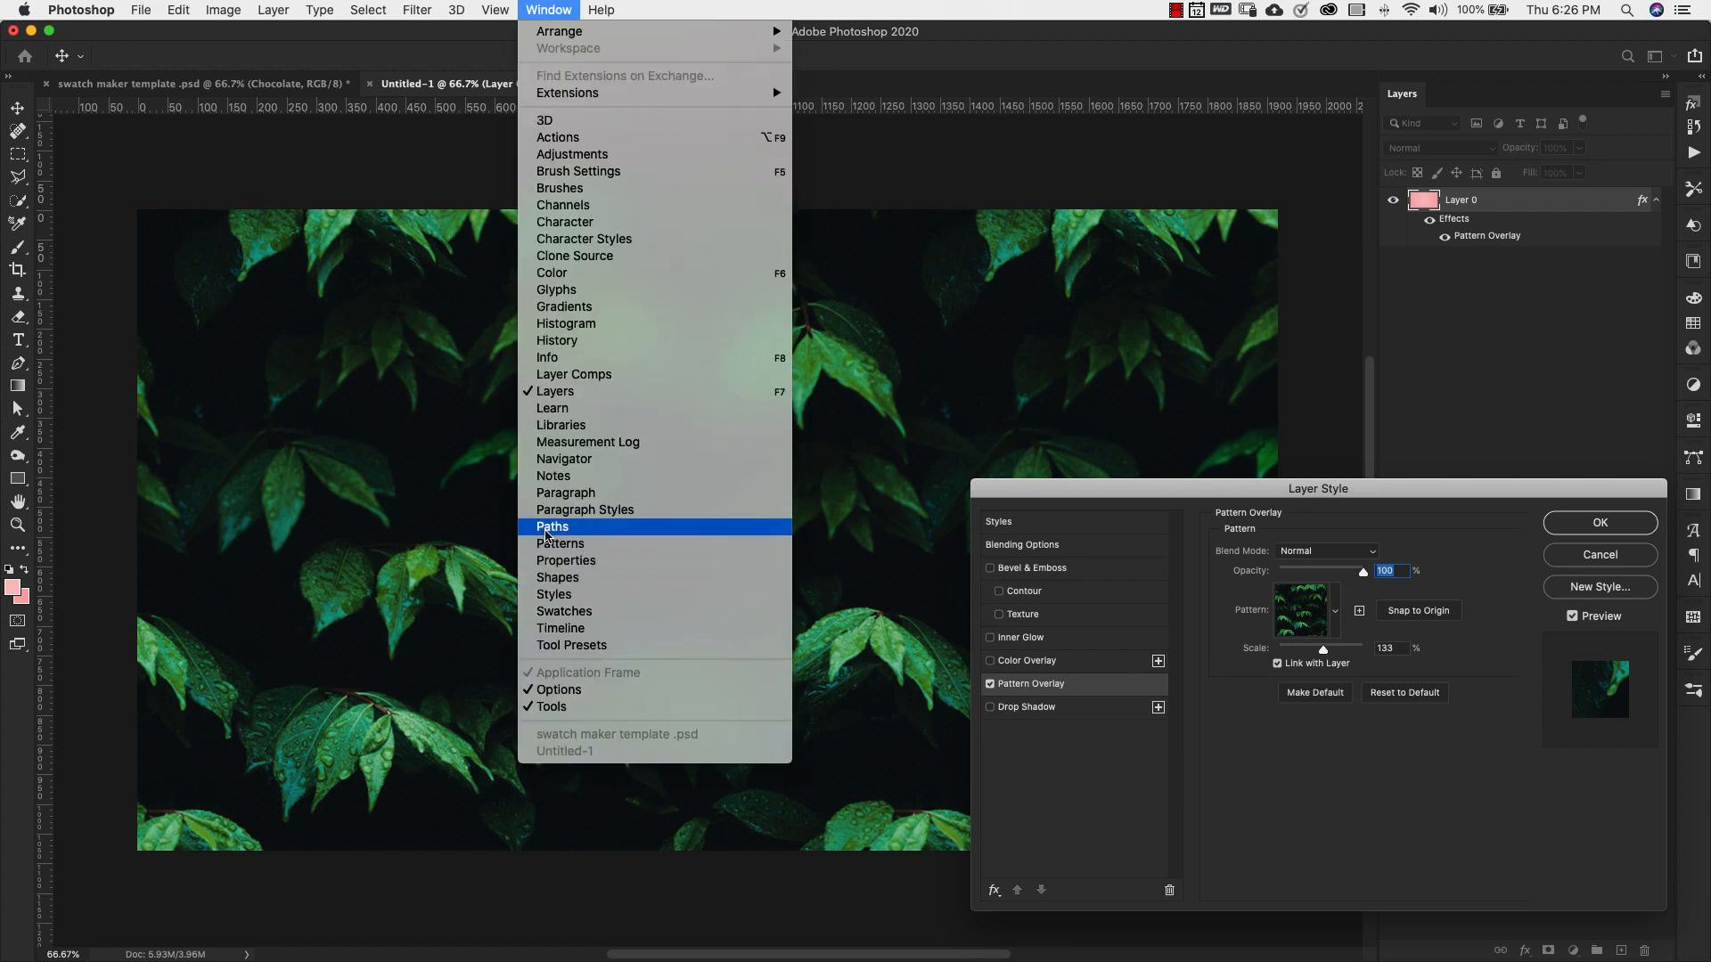
left_click(606, 550)
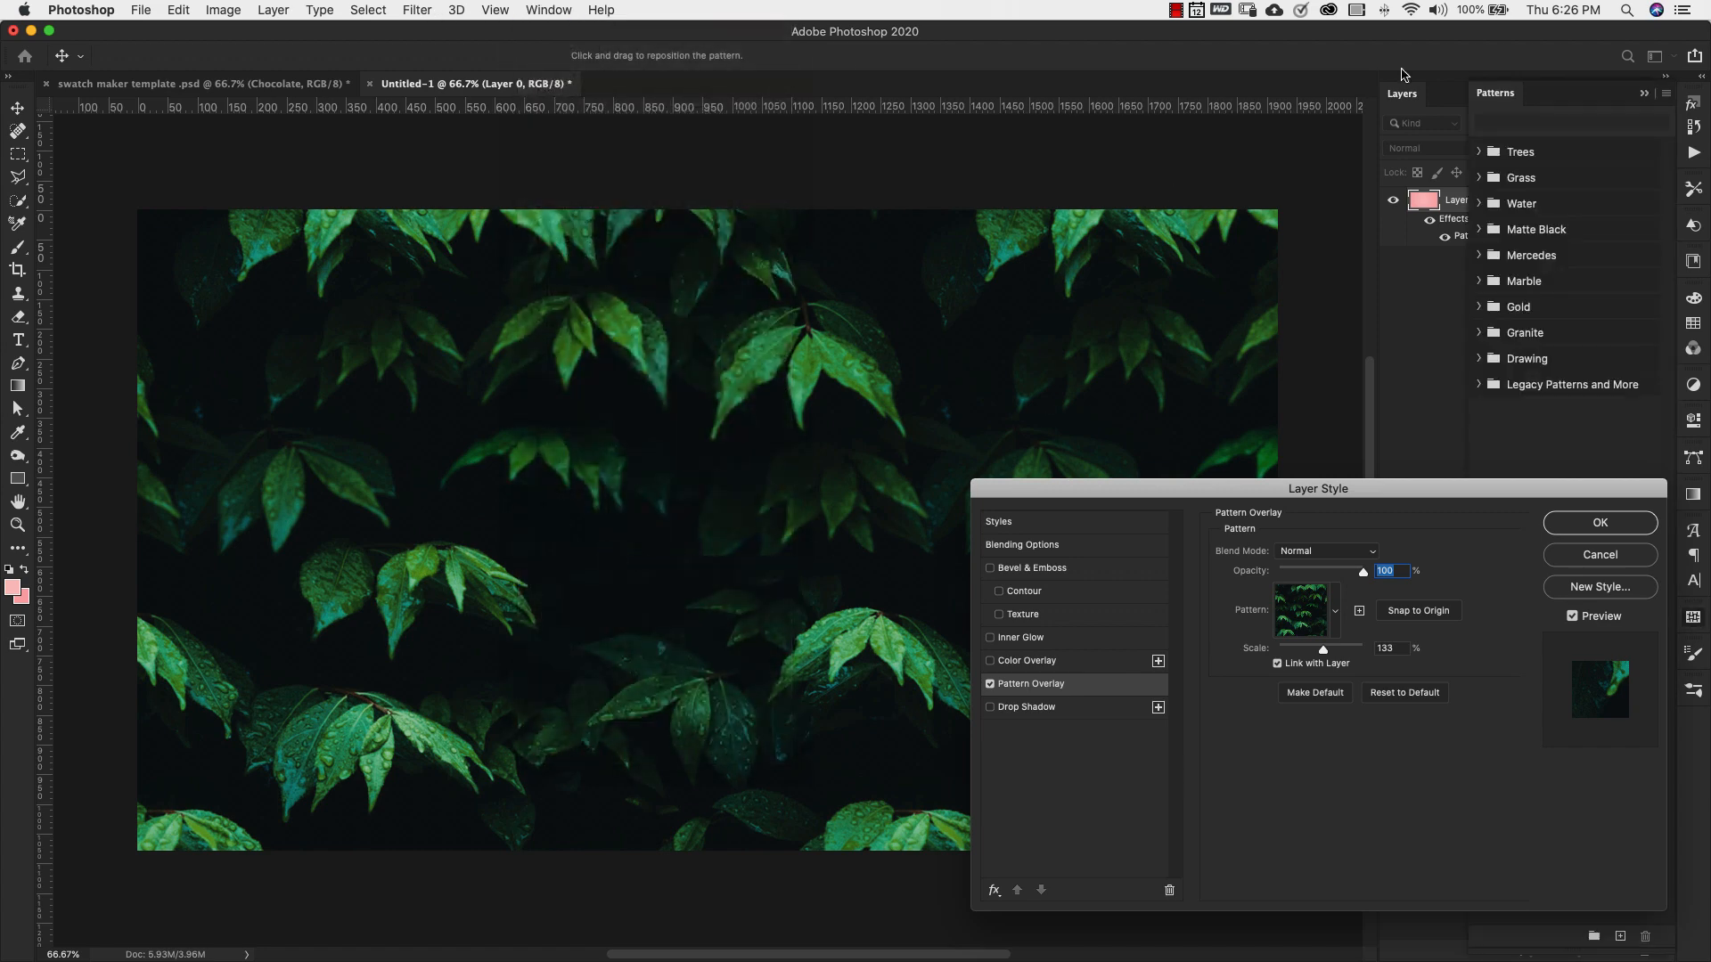
left_click(1667, 95)
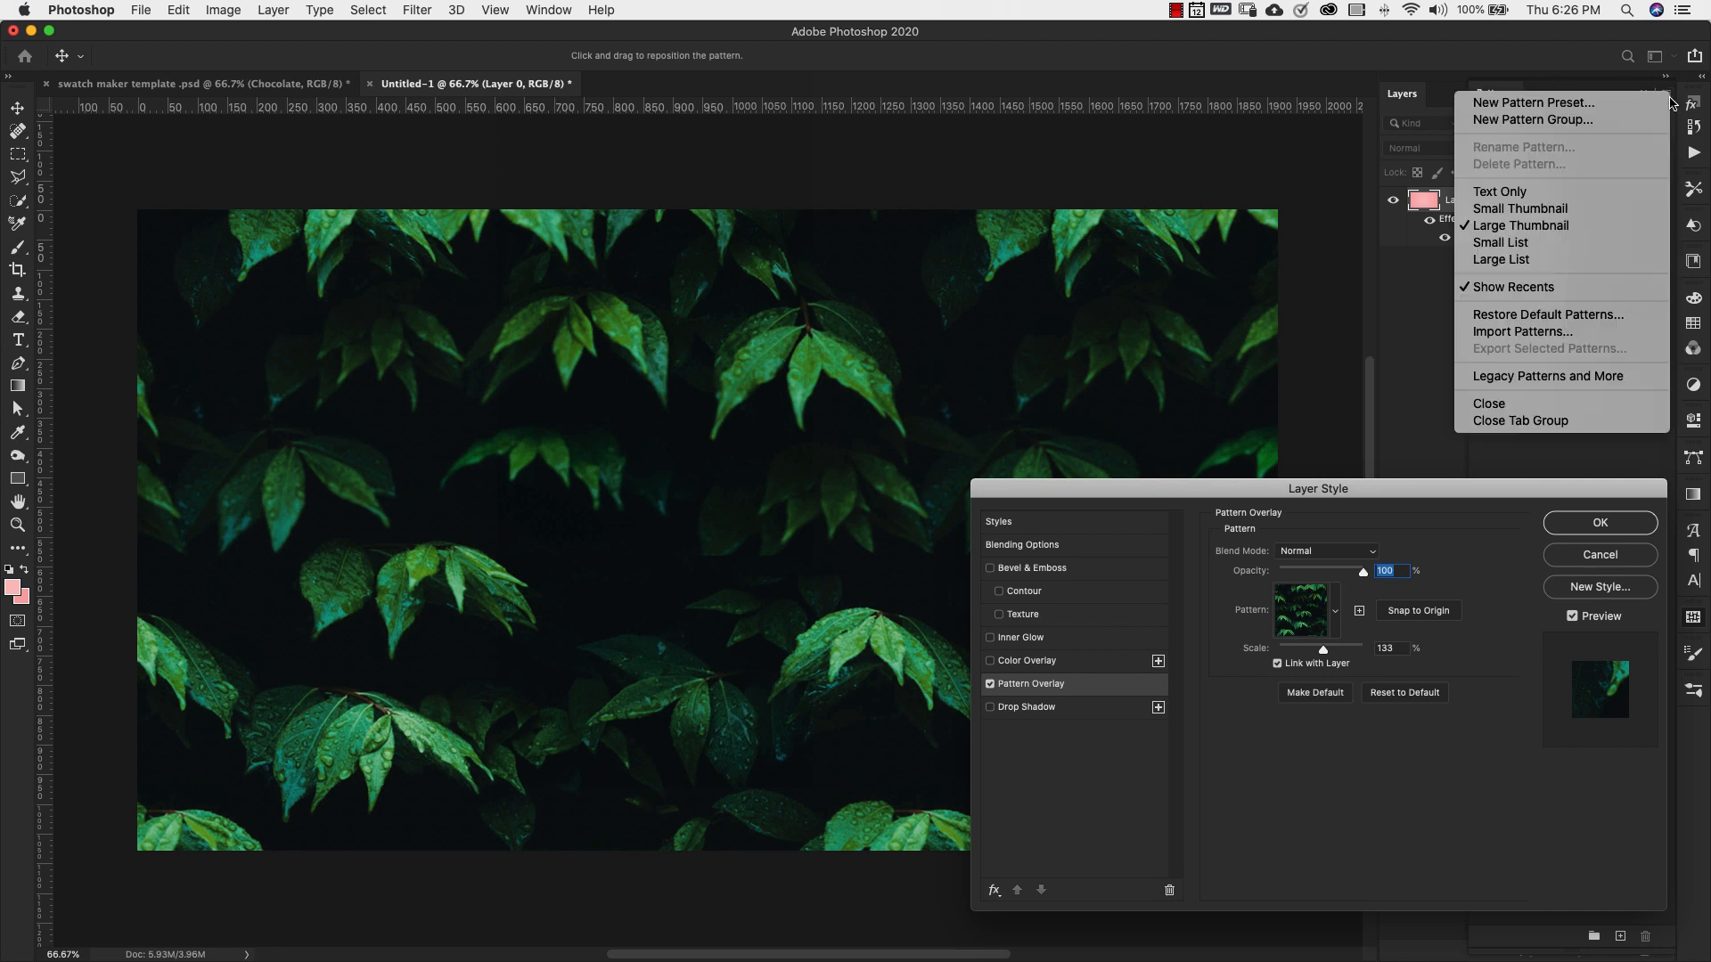
left_click(1559, 378)
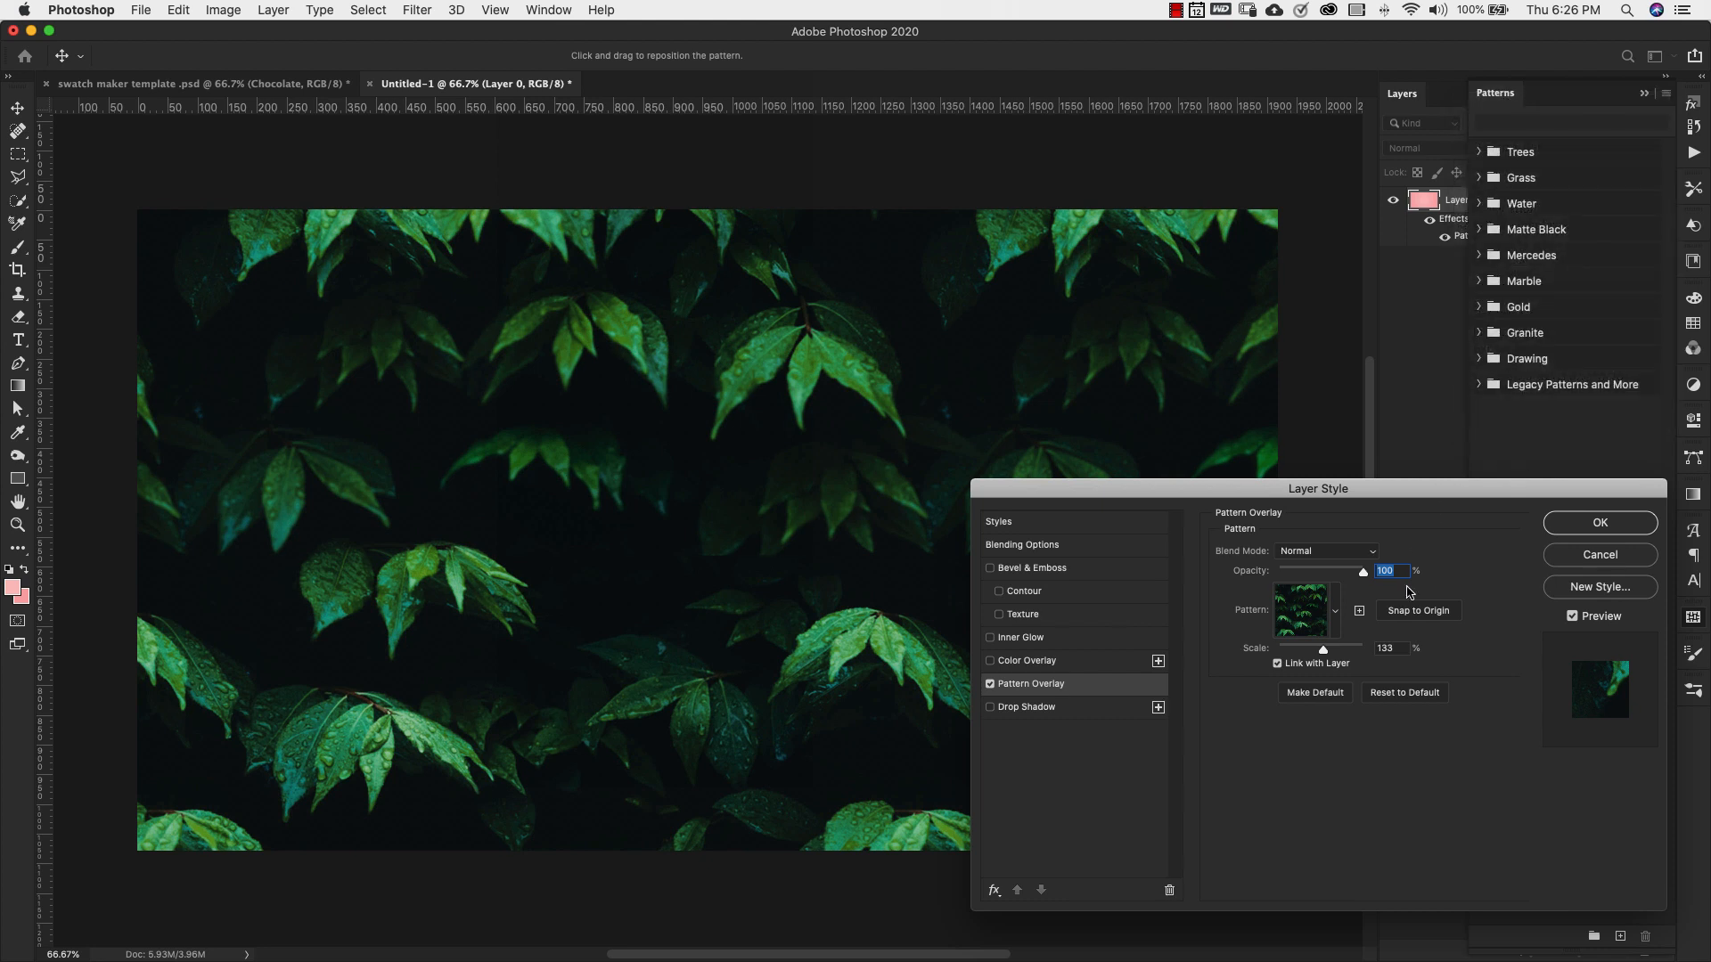
Step: Expand the Legacy Patterns and More group in the overlay's pattern choices and close the separate pattern library
left_click(1333, 619)
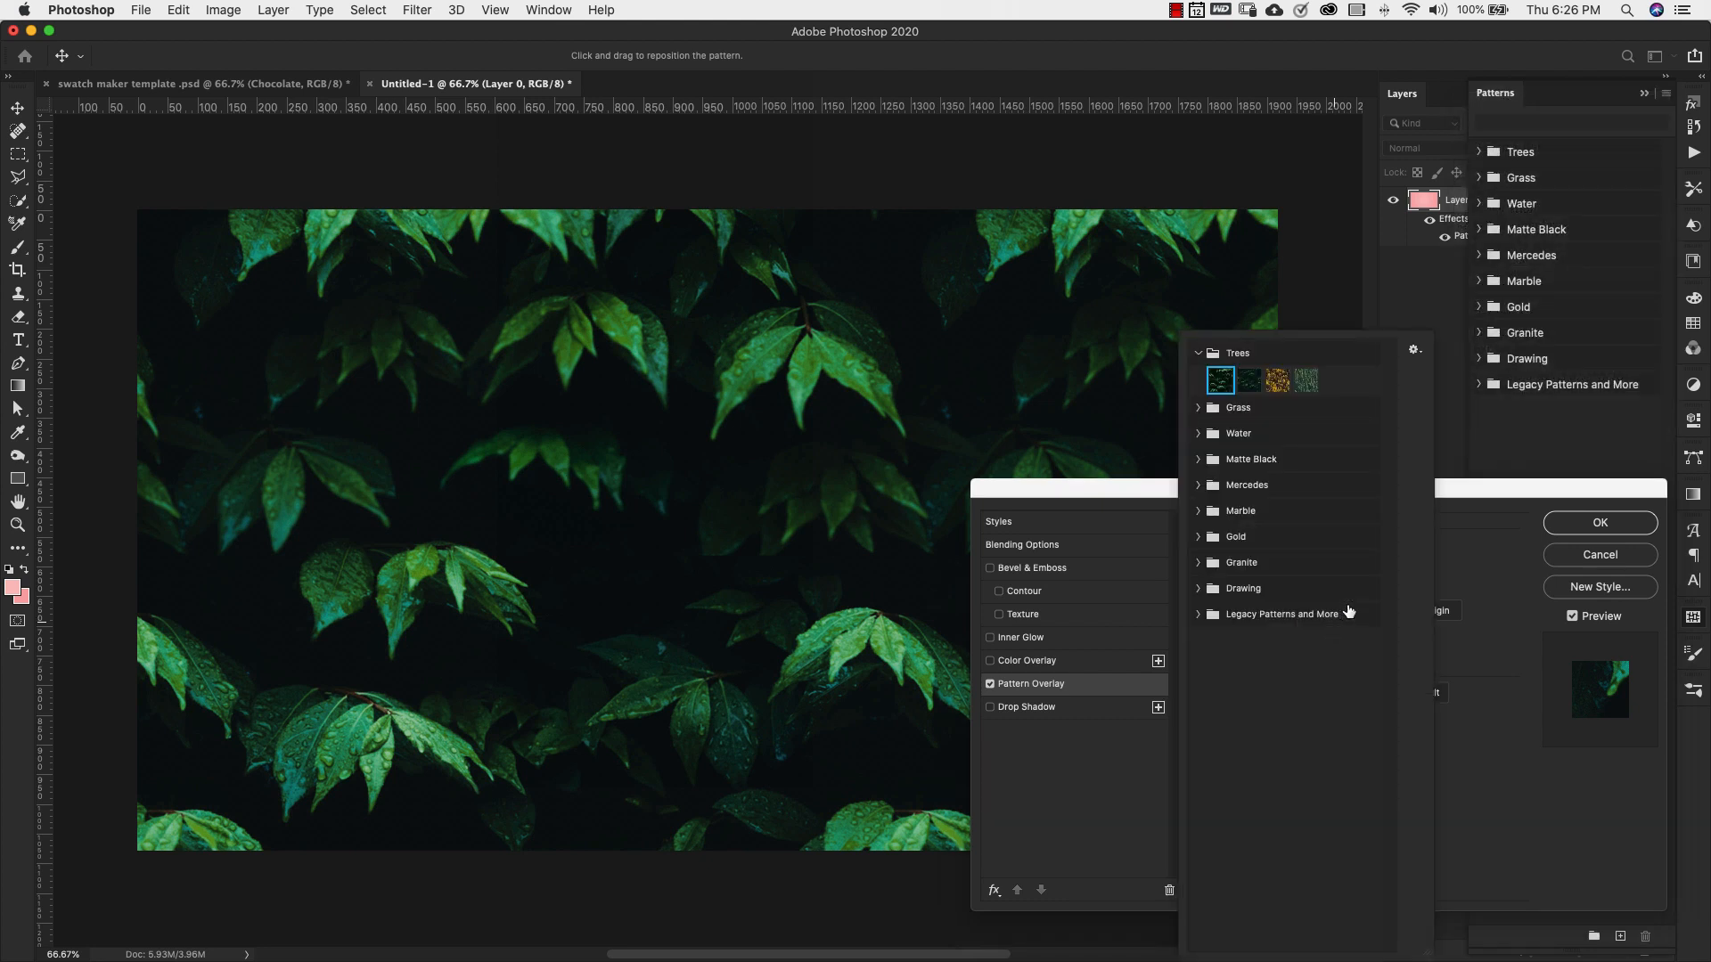
left_click(1199, 615)
left_click(1414, 350)
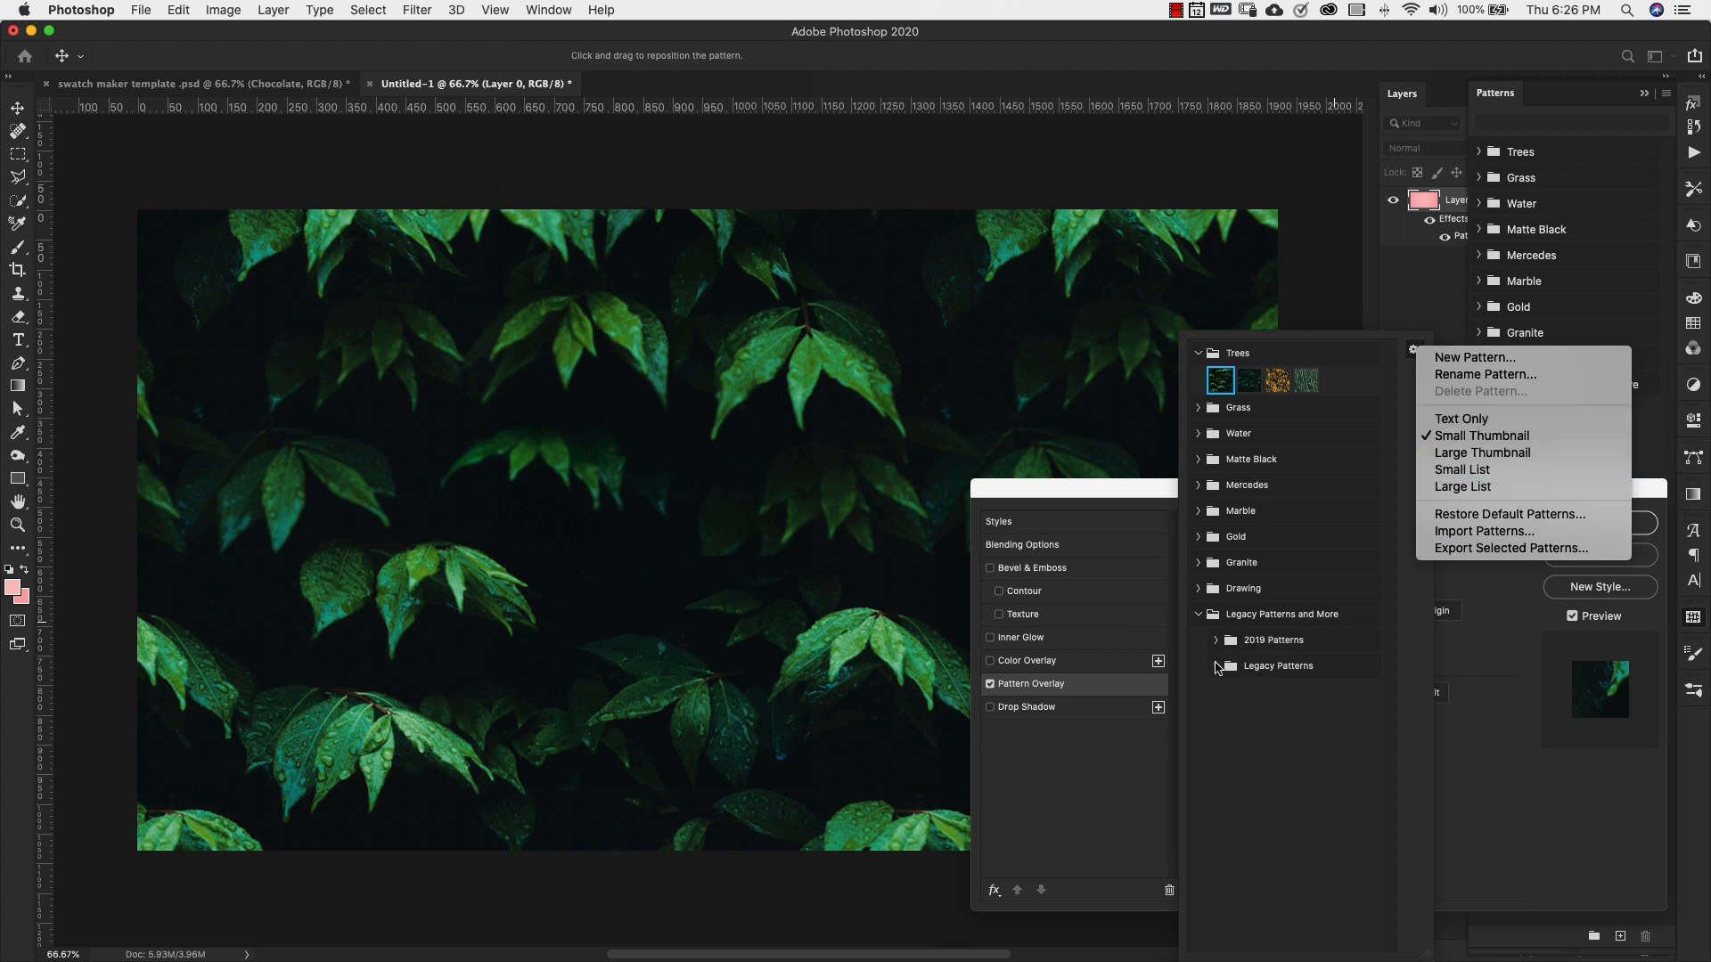
left_click(1358, 744)
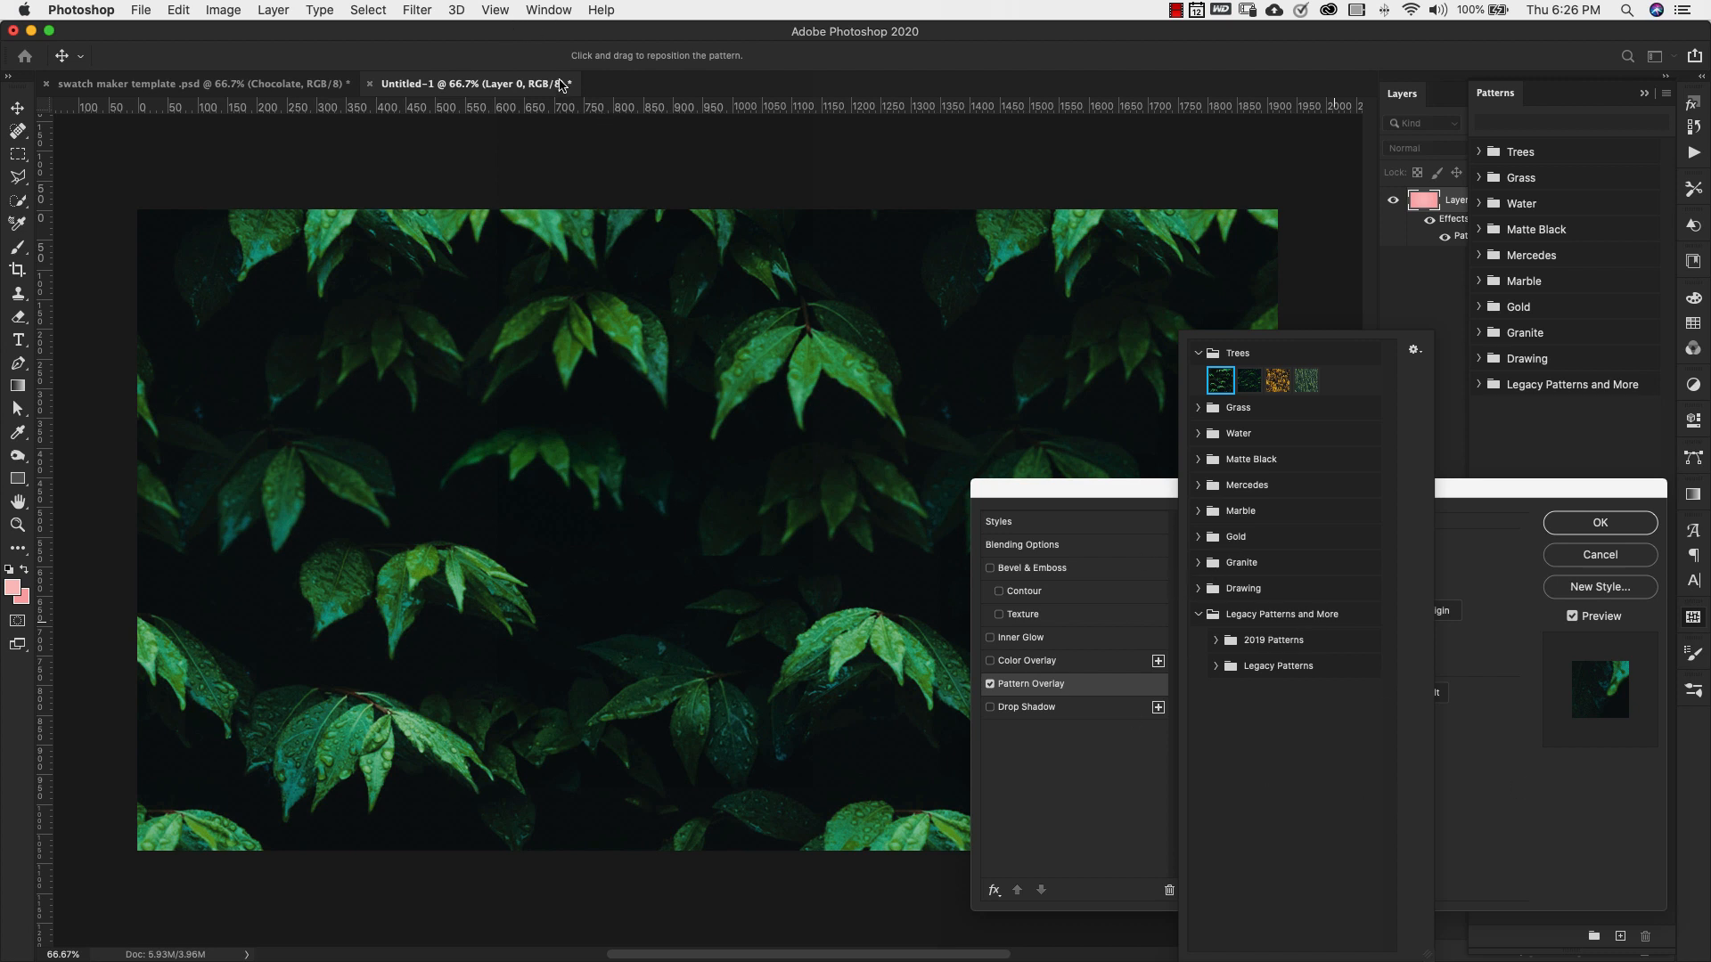
left_click(1645, 93)
Step: Set the overlay pattern to Gray Vellum from the Color Paper group within Legacy Patterns
left_click(1302, 611)
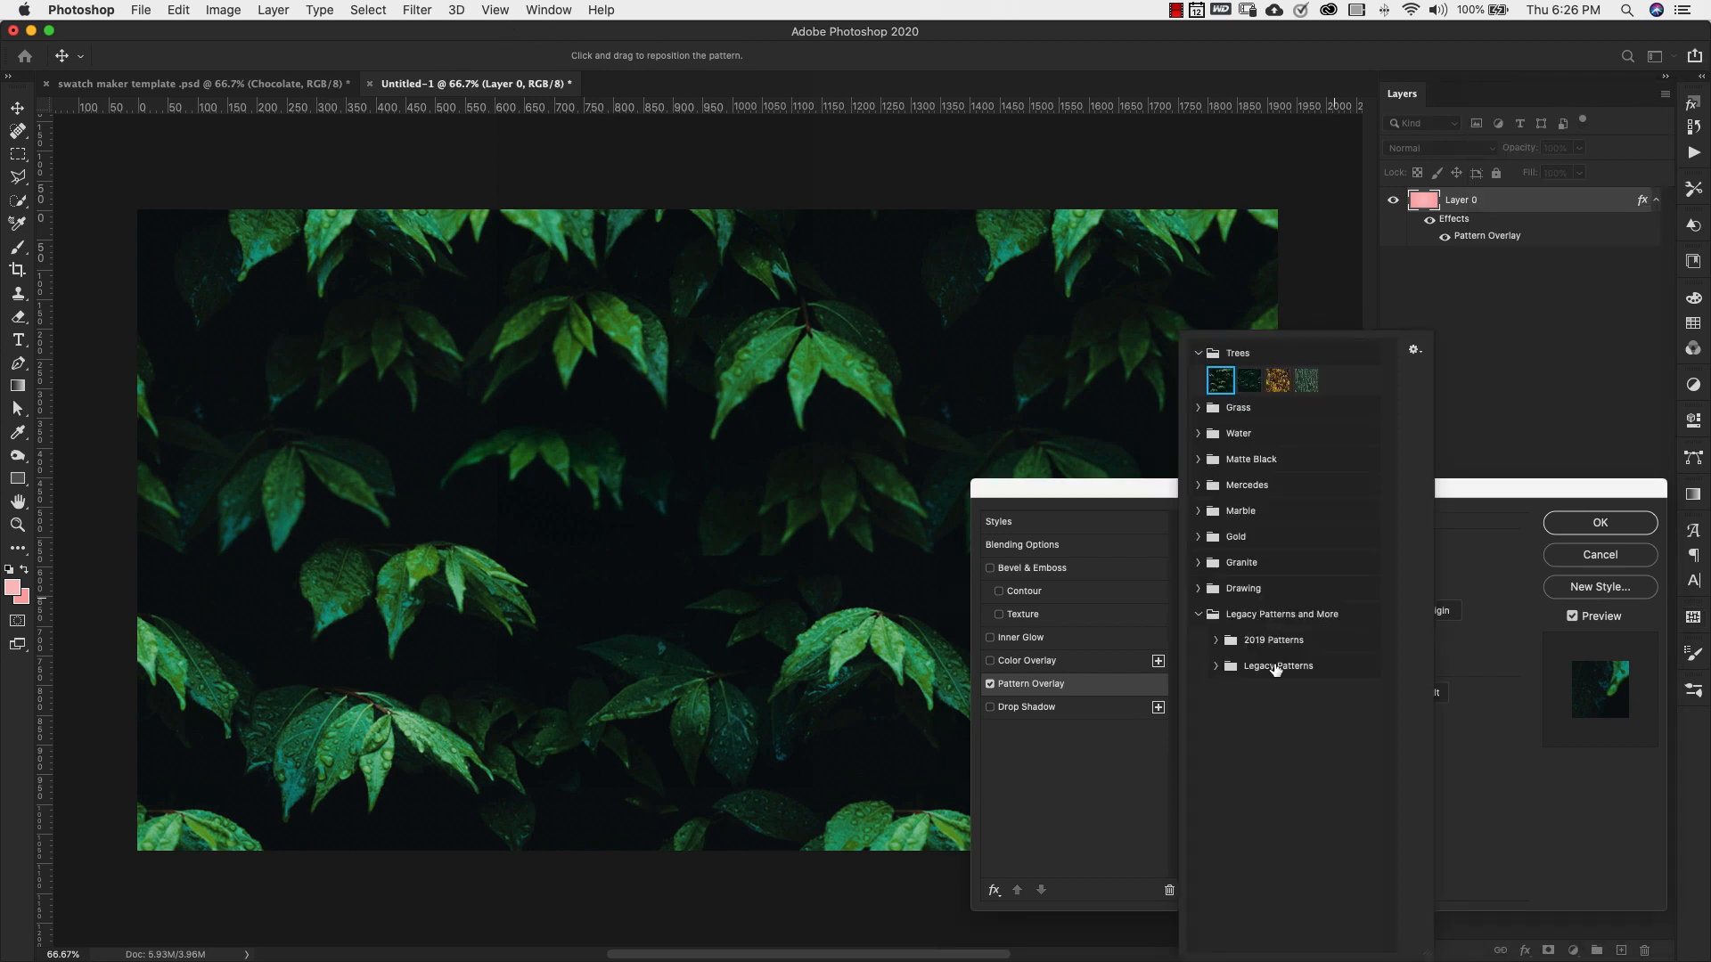
left_click(1217, 668)
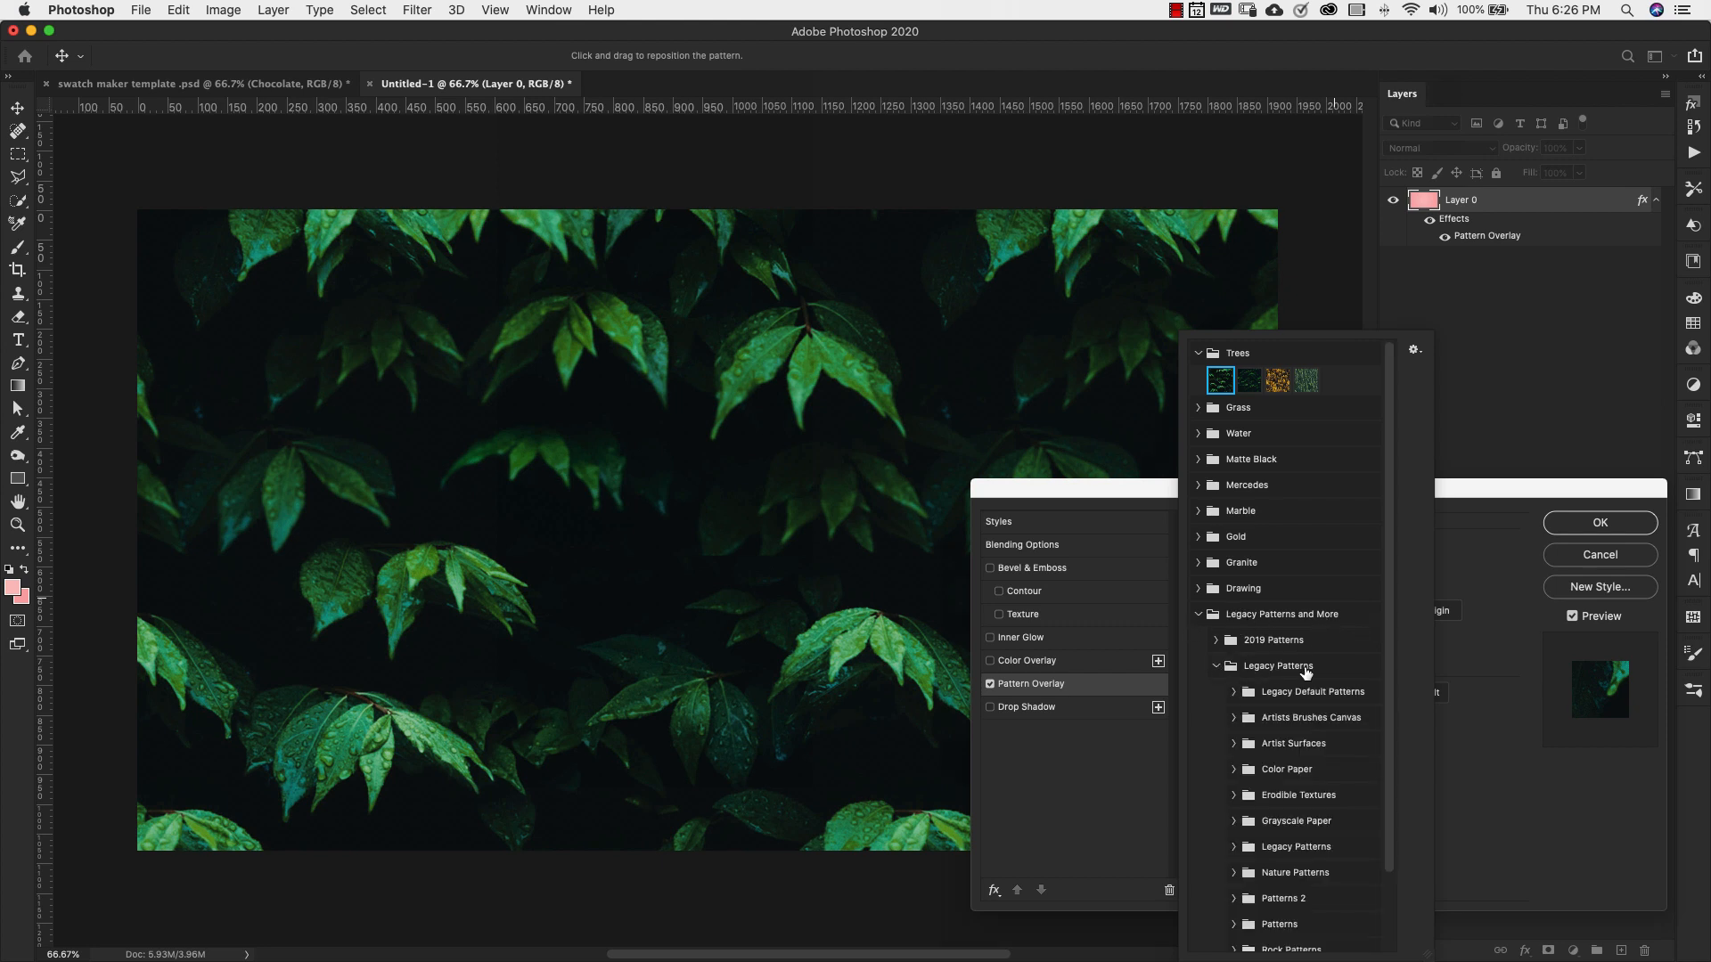
scroll(1278, 724, "down", 3)
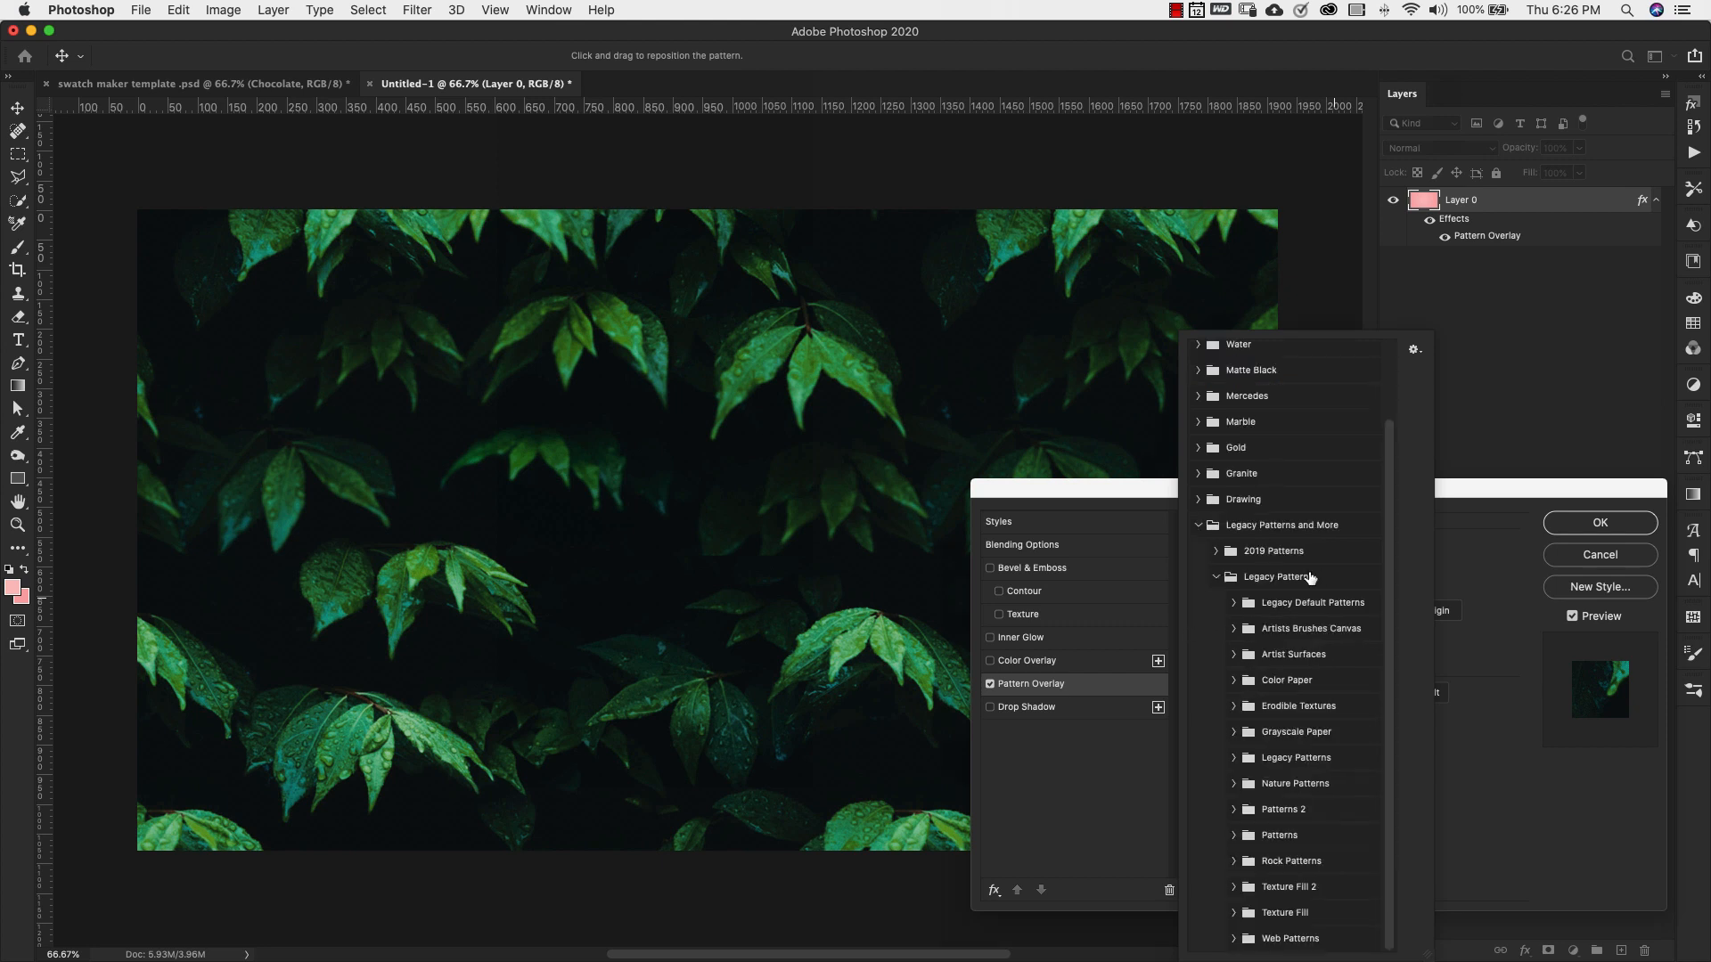
left_click(1234, 680)
scroll(1258, 647, "down", 5)
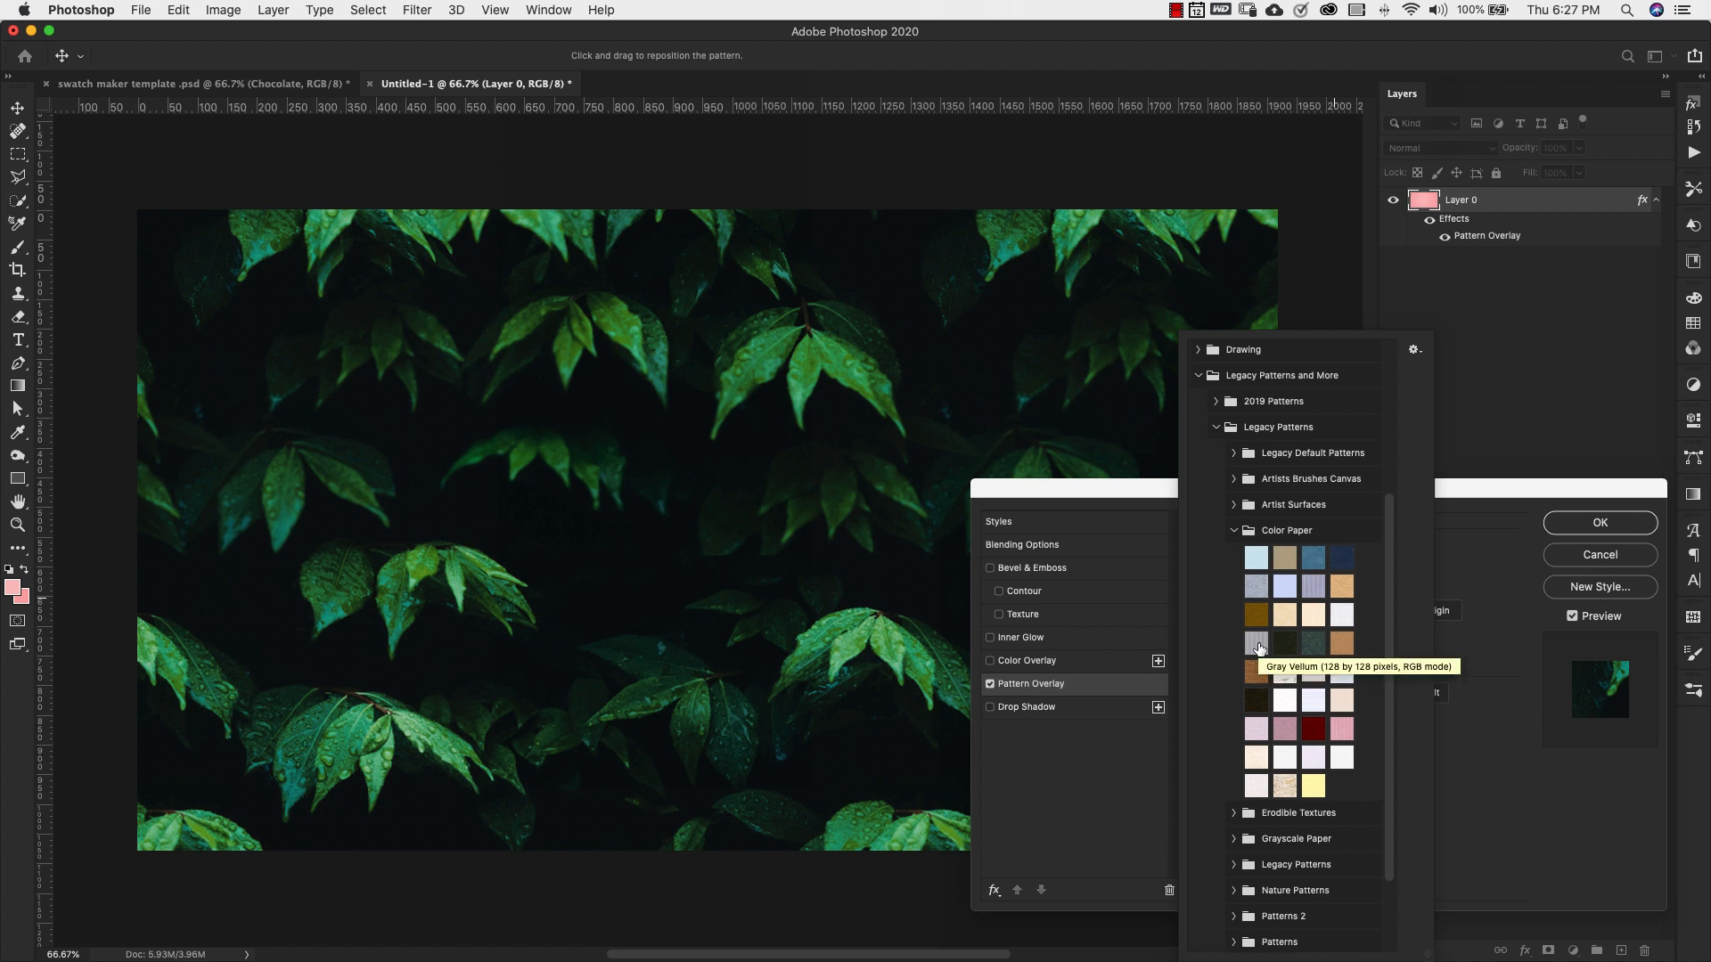
left_click(1256, 644)
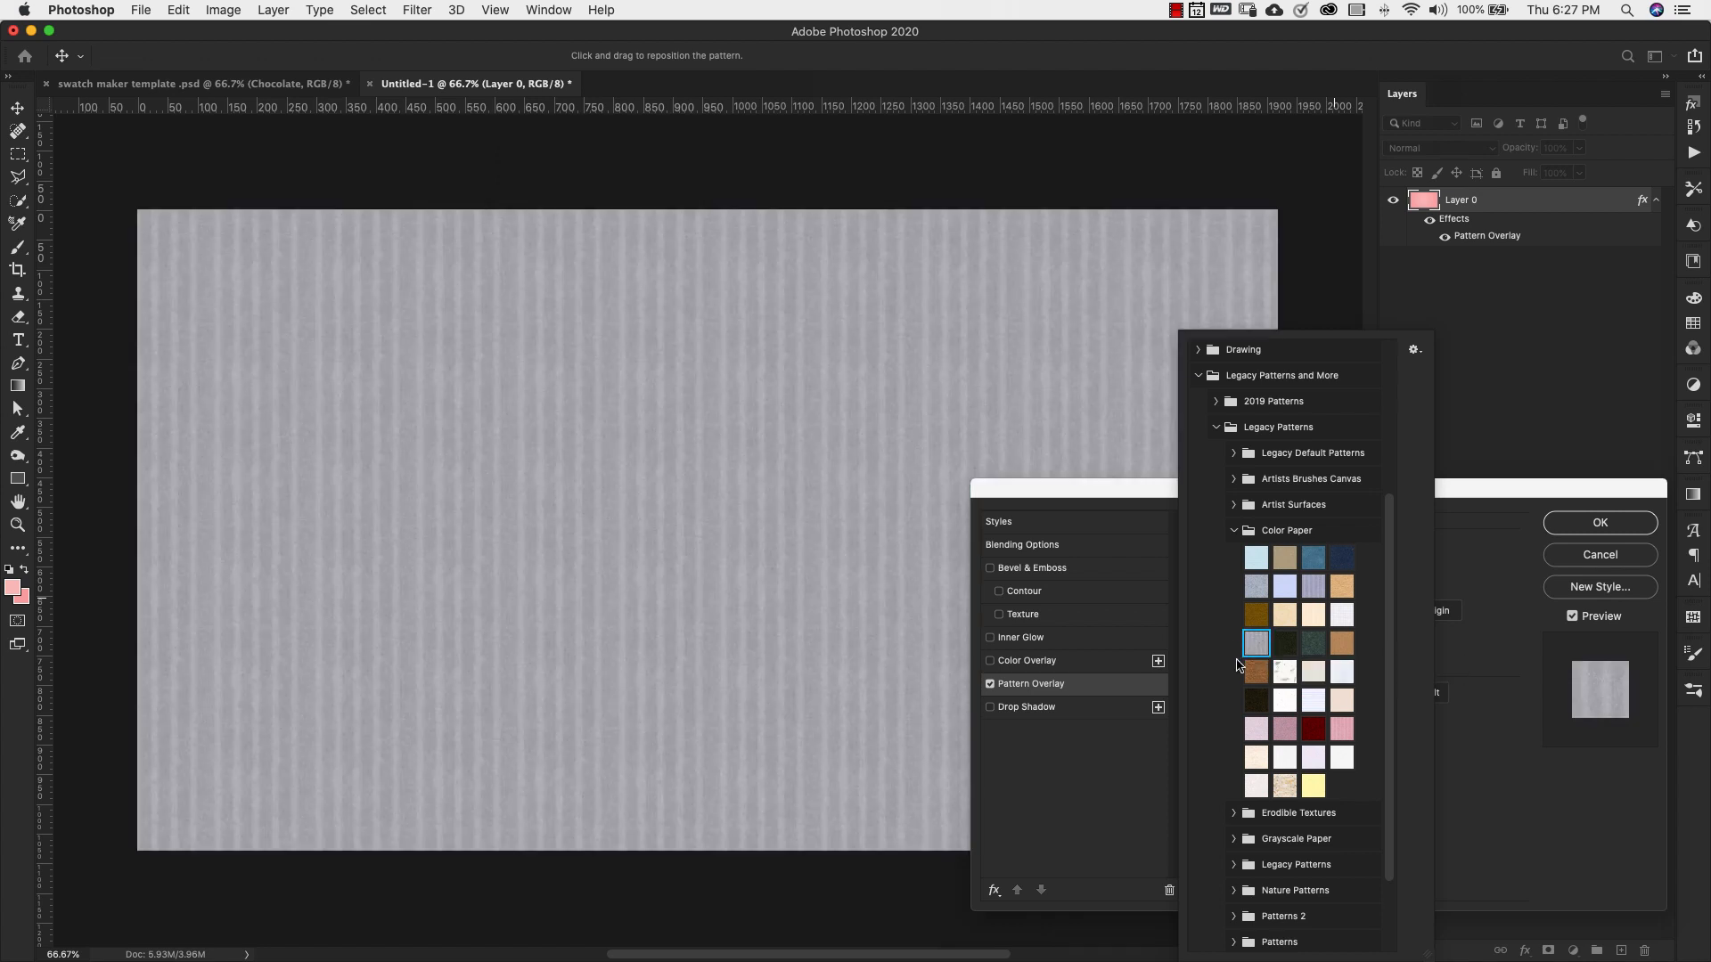
left_click(1481, 642)
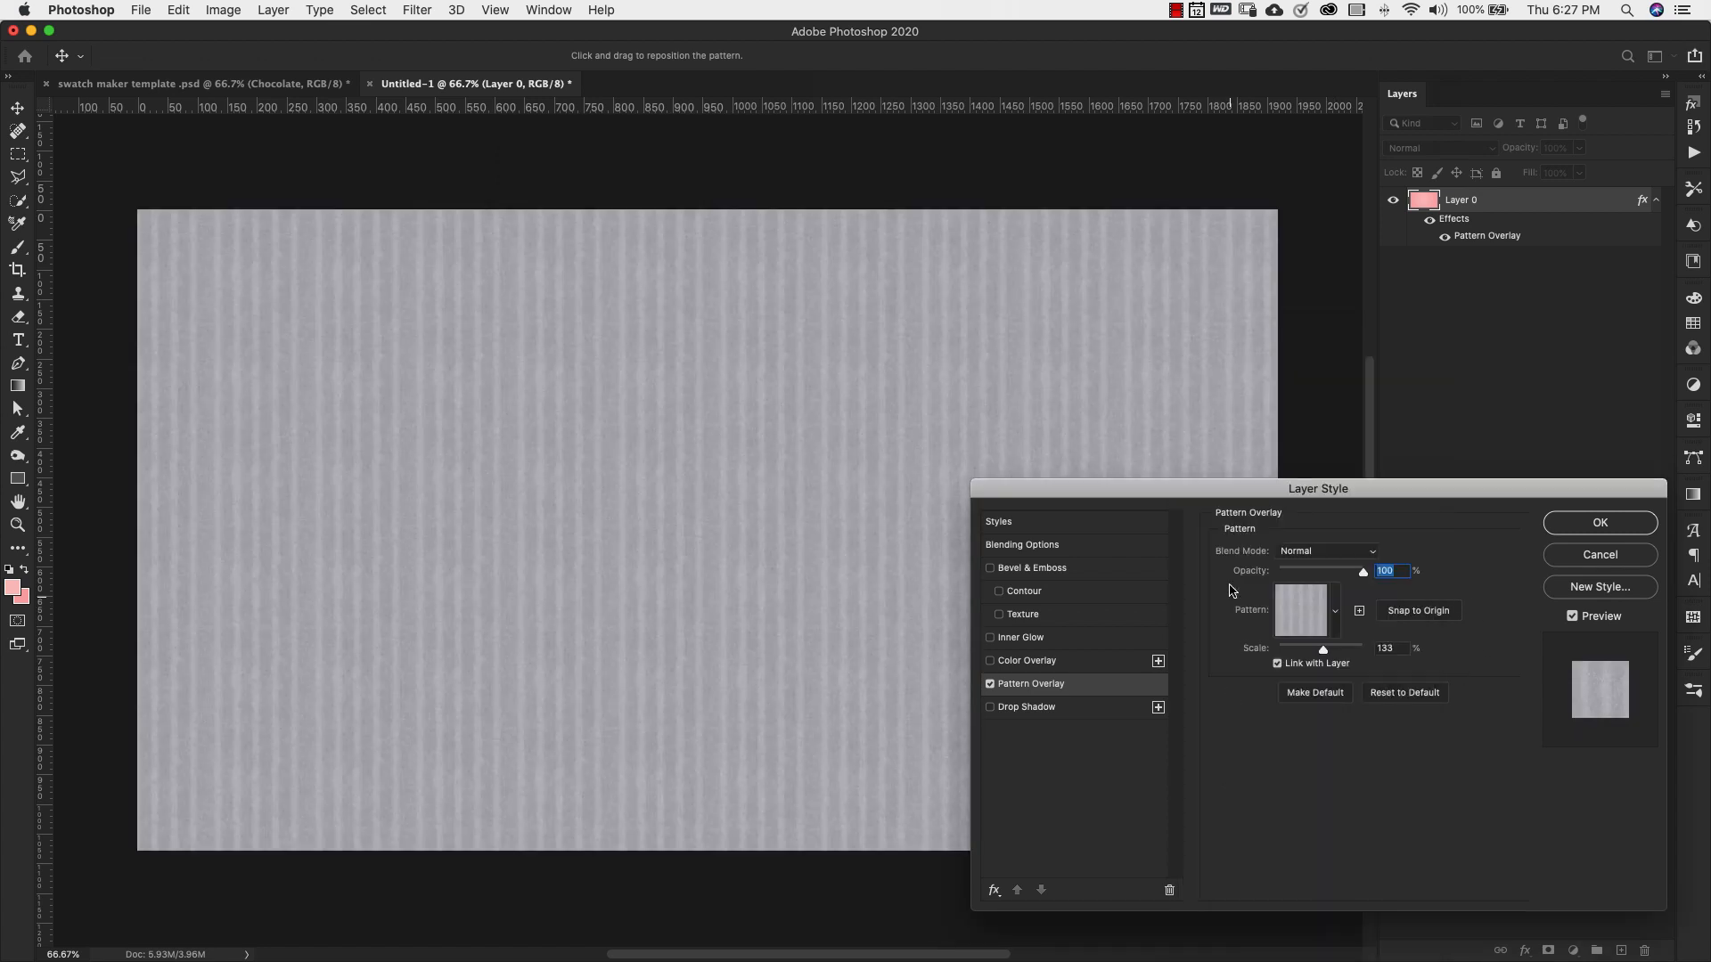
Step: Set the pattern overlay's blend mode to Overlay and its scale to 100%, and apply the layer style
left_click(1358, 554)
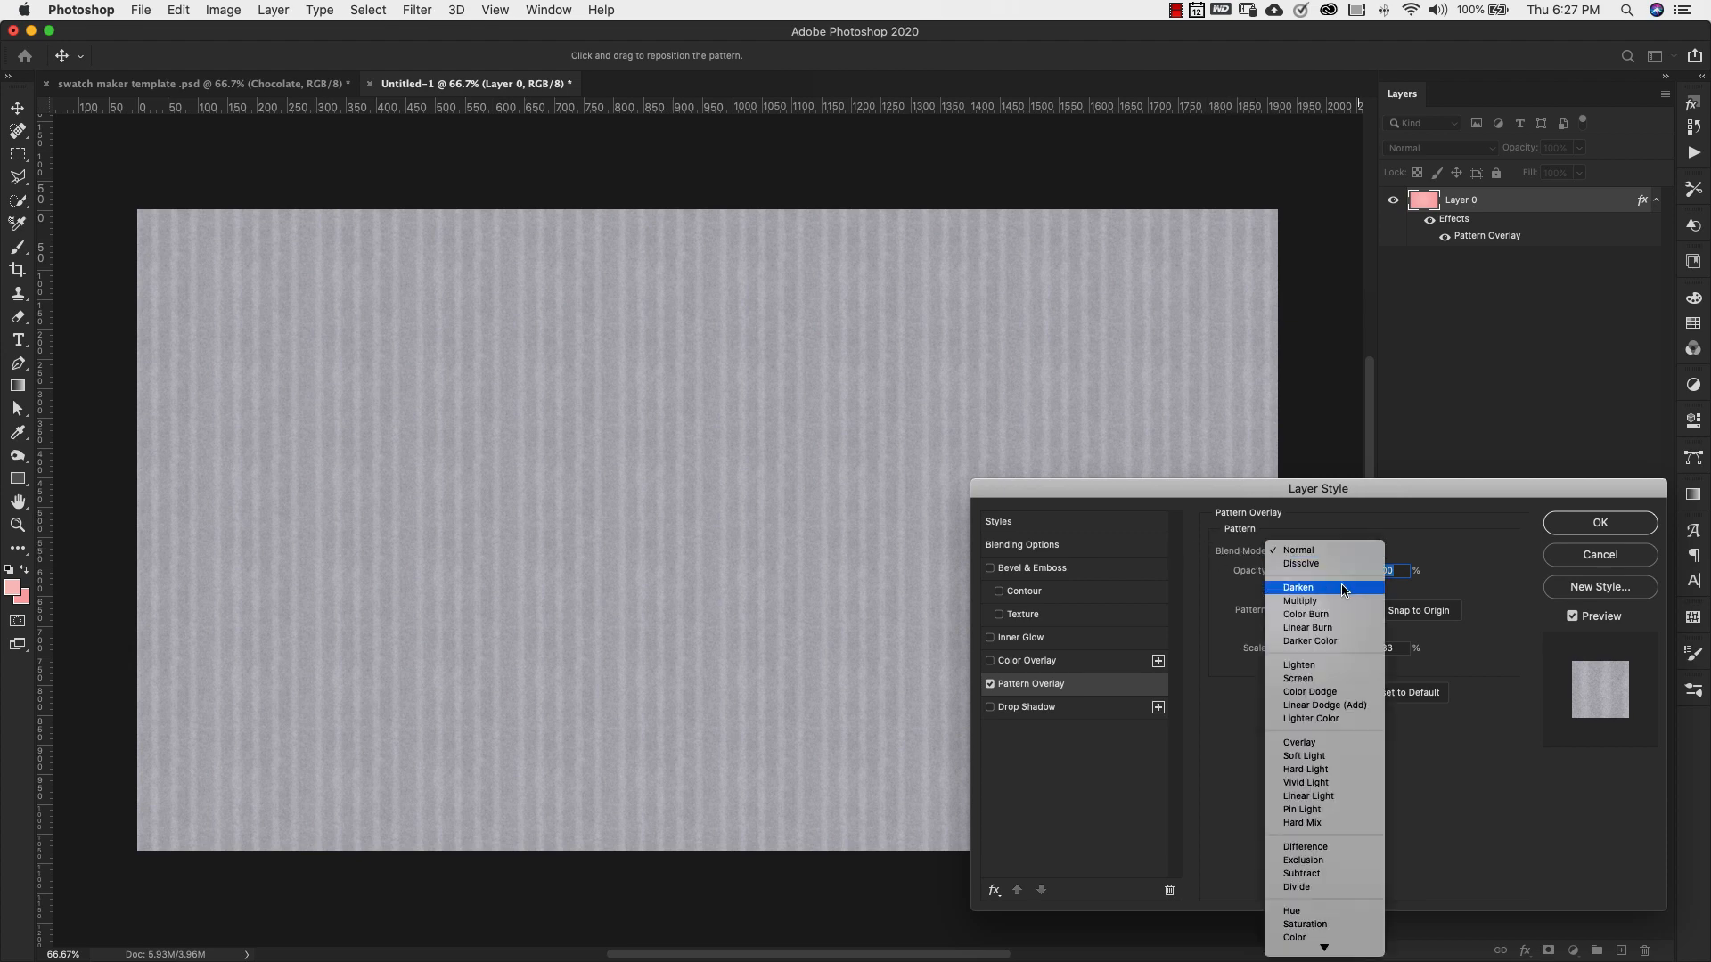
left_click(1322, 744)
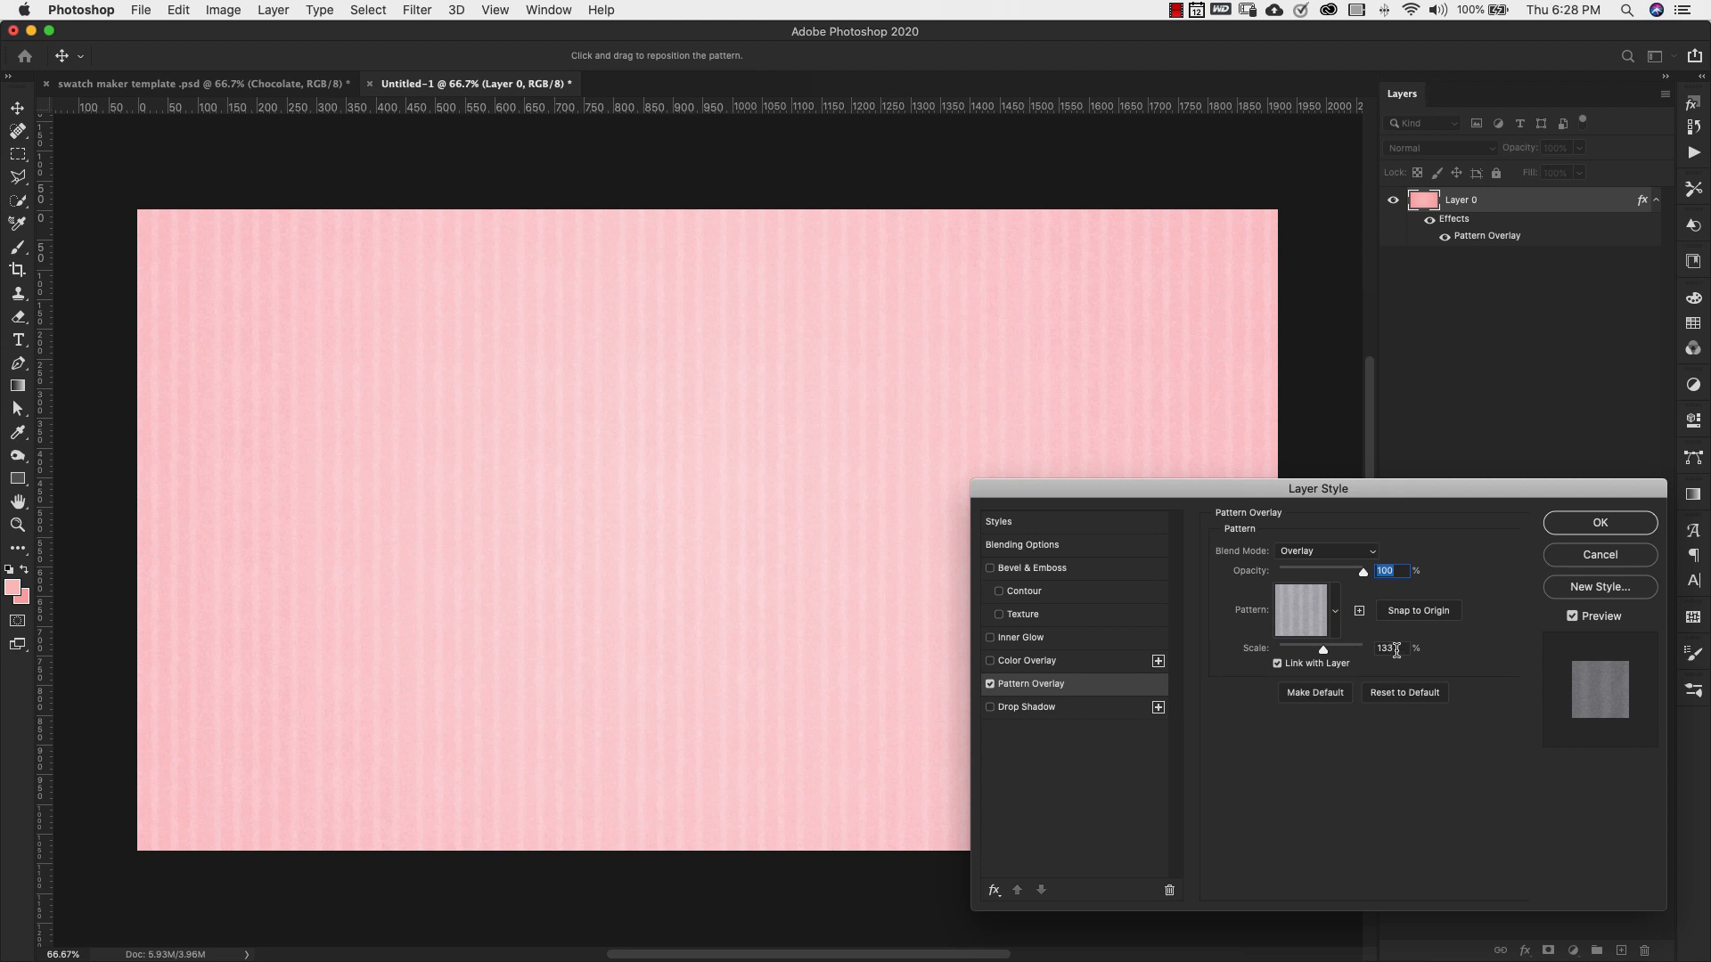
left_click(1396, 651)
type("100")
left_click(1599, 526)
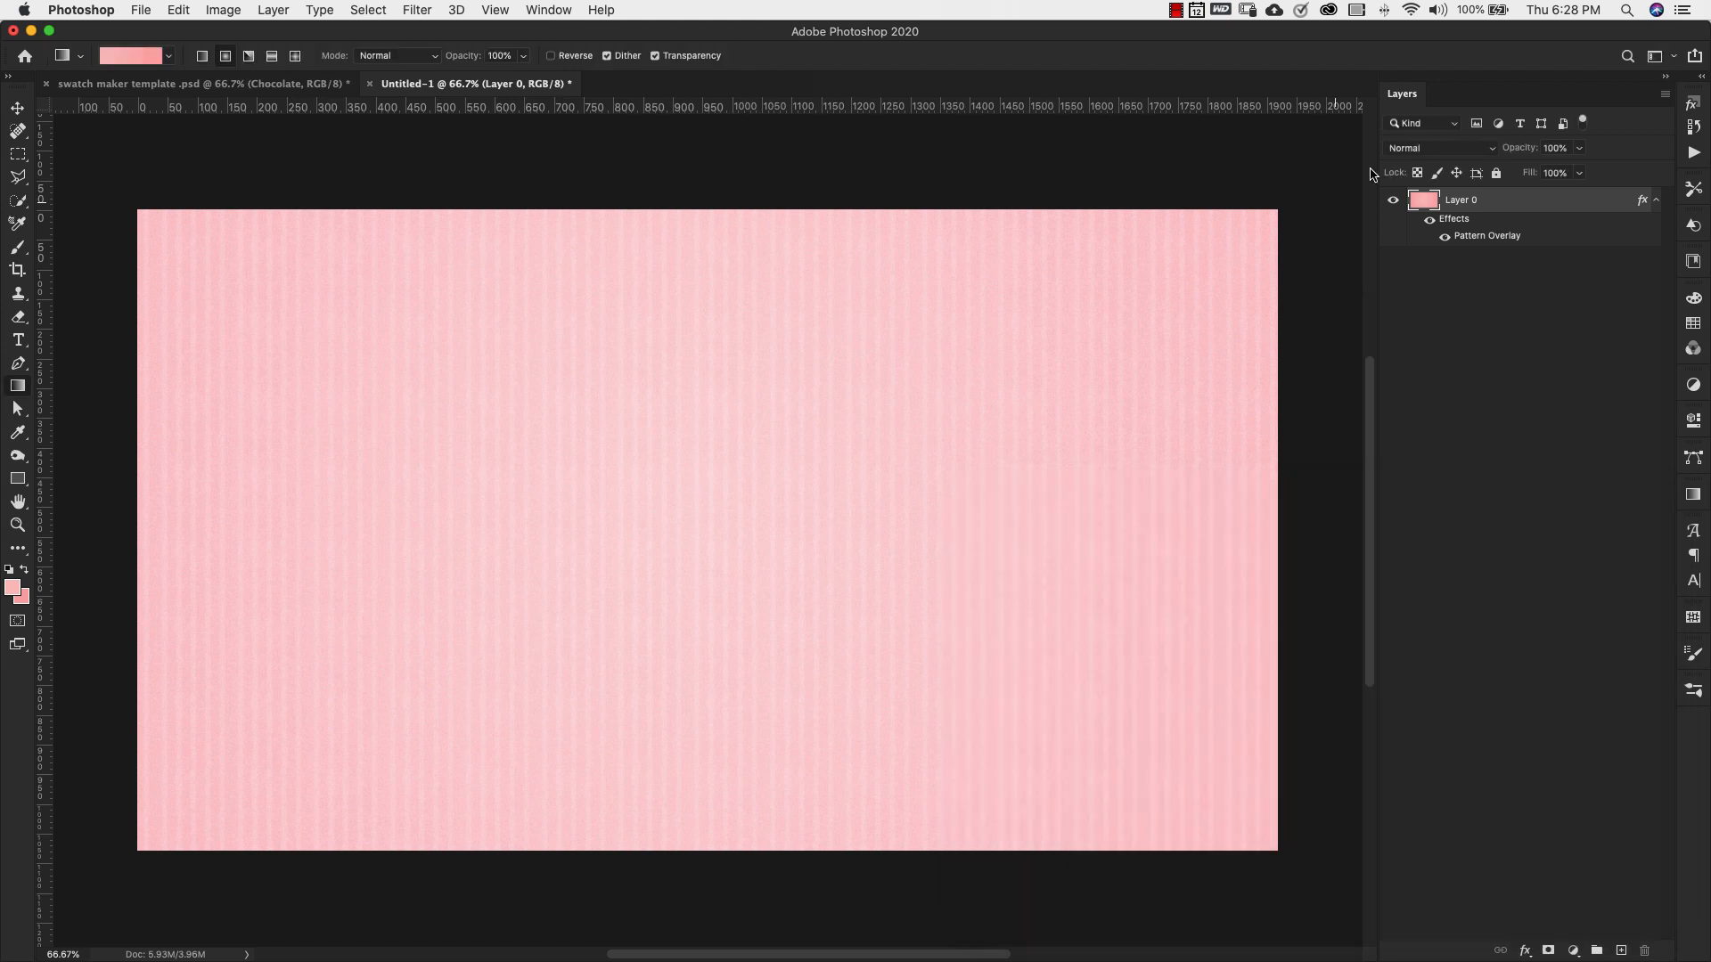
Step: Collapse the background layer's effects list and add a "Sweet" text layer on the canvas
left_click(1656, 200)
left_click(18, 340)
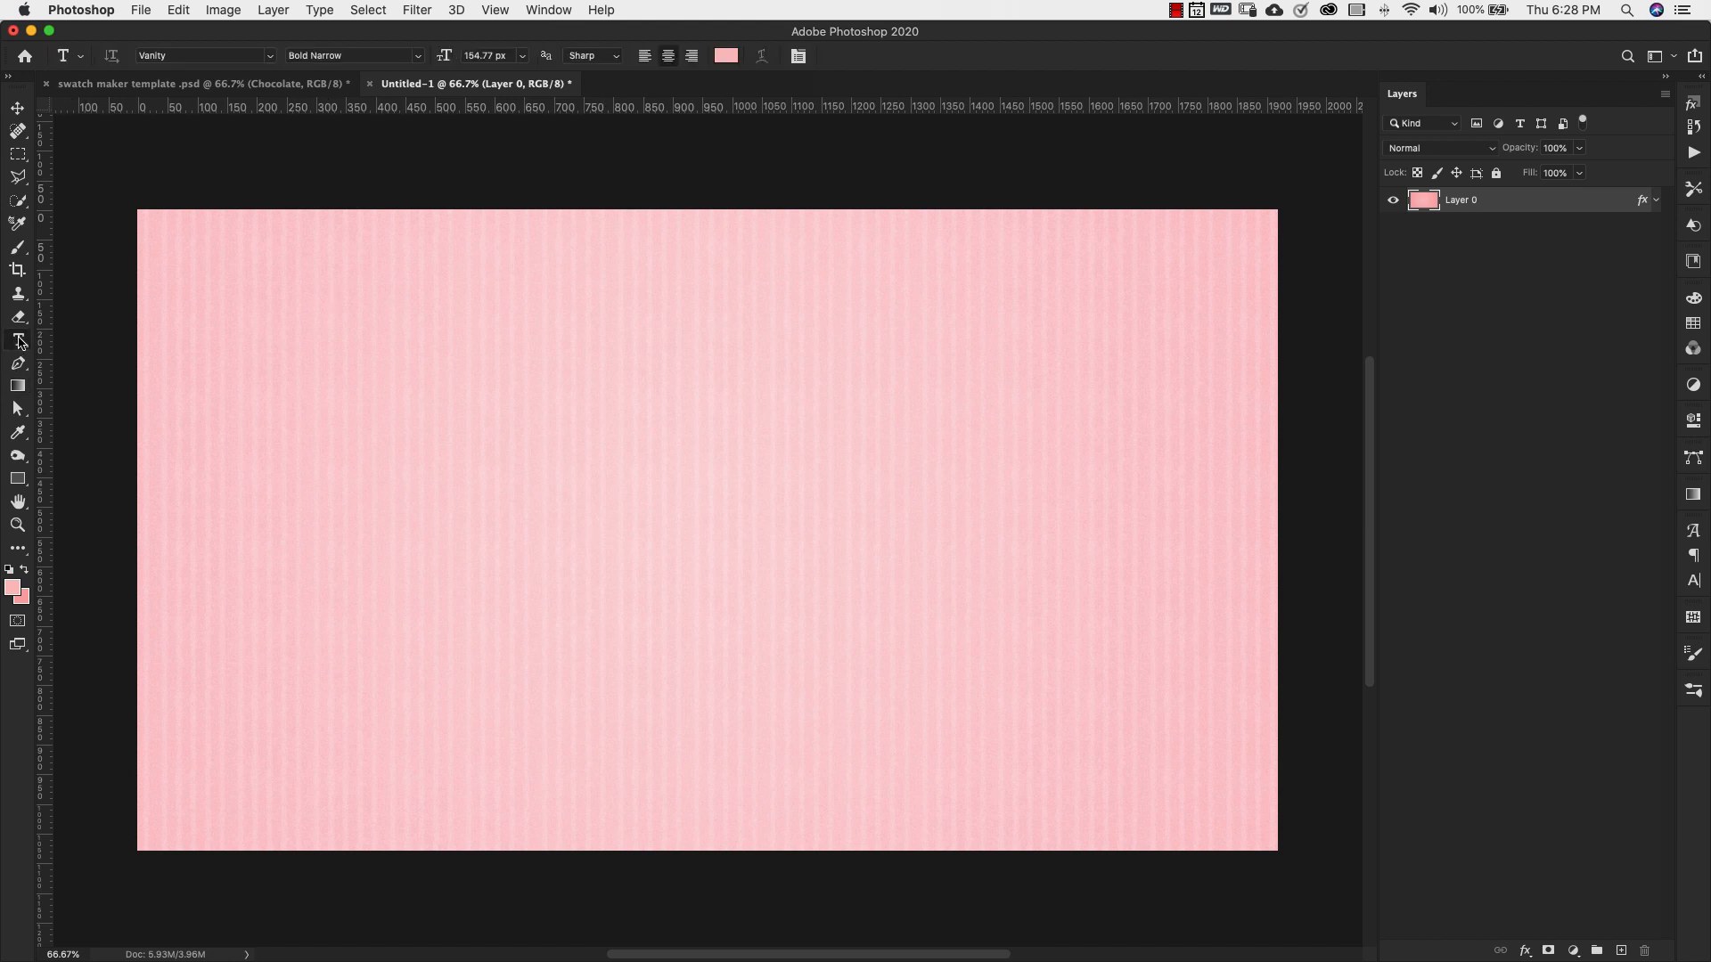
left_click(385, 513)
type("Sw")
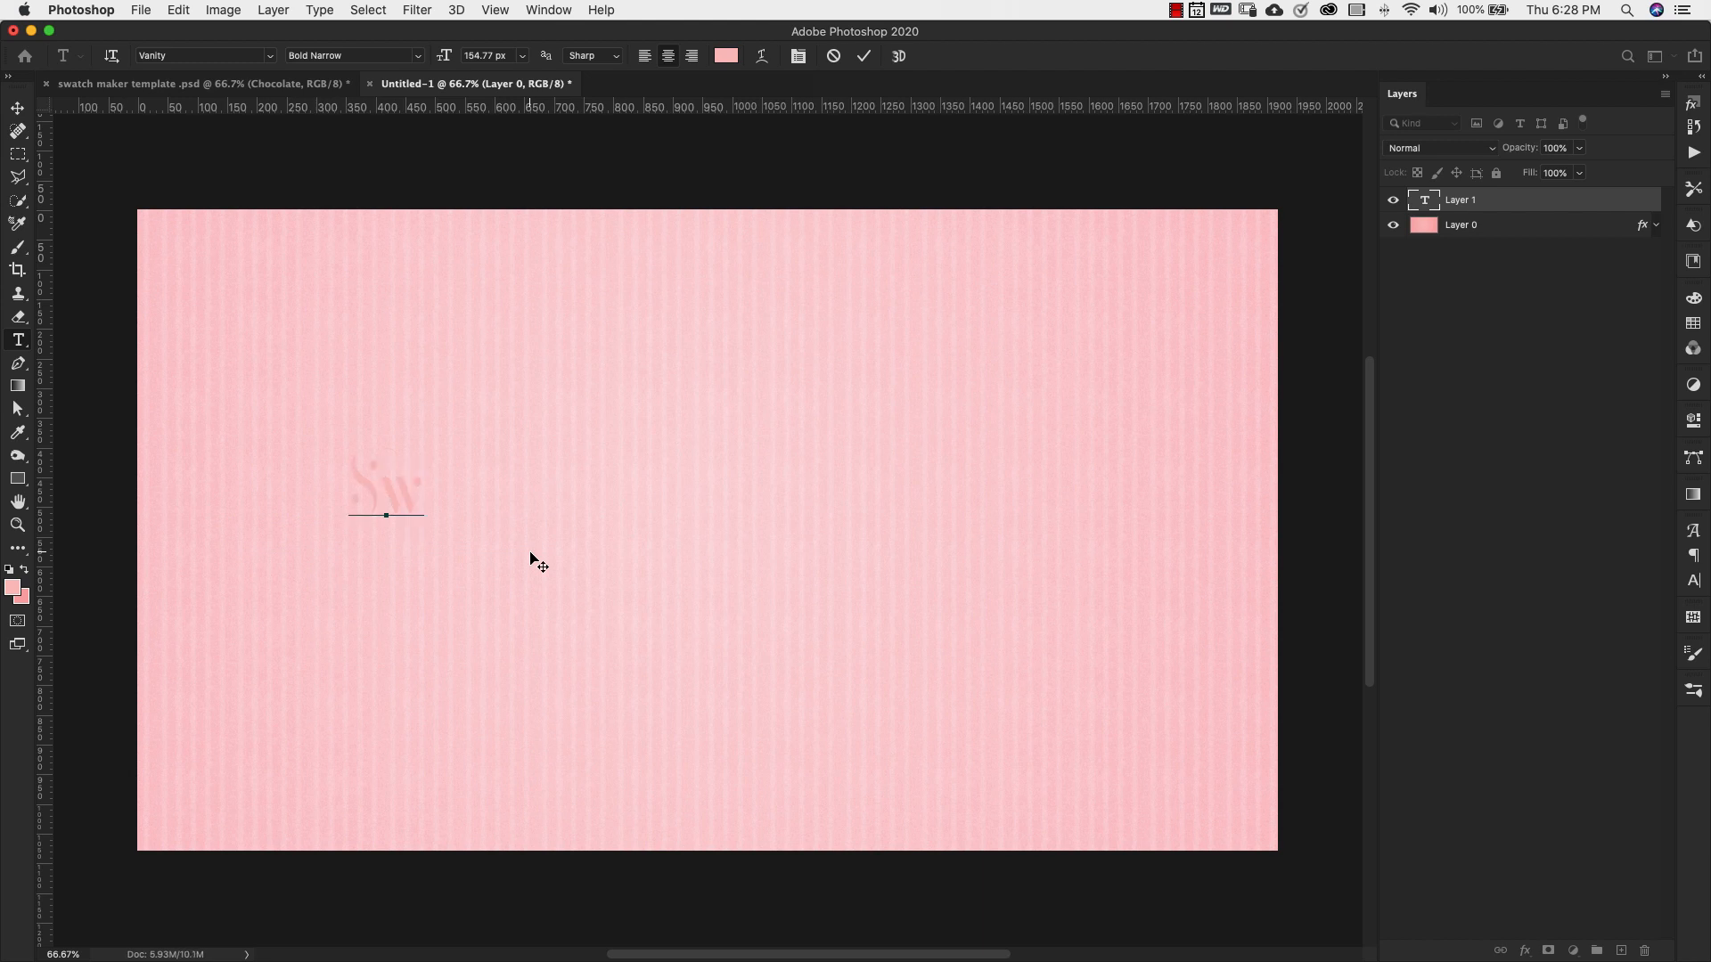
type("eet")
left_click(531, 552)
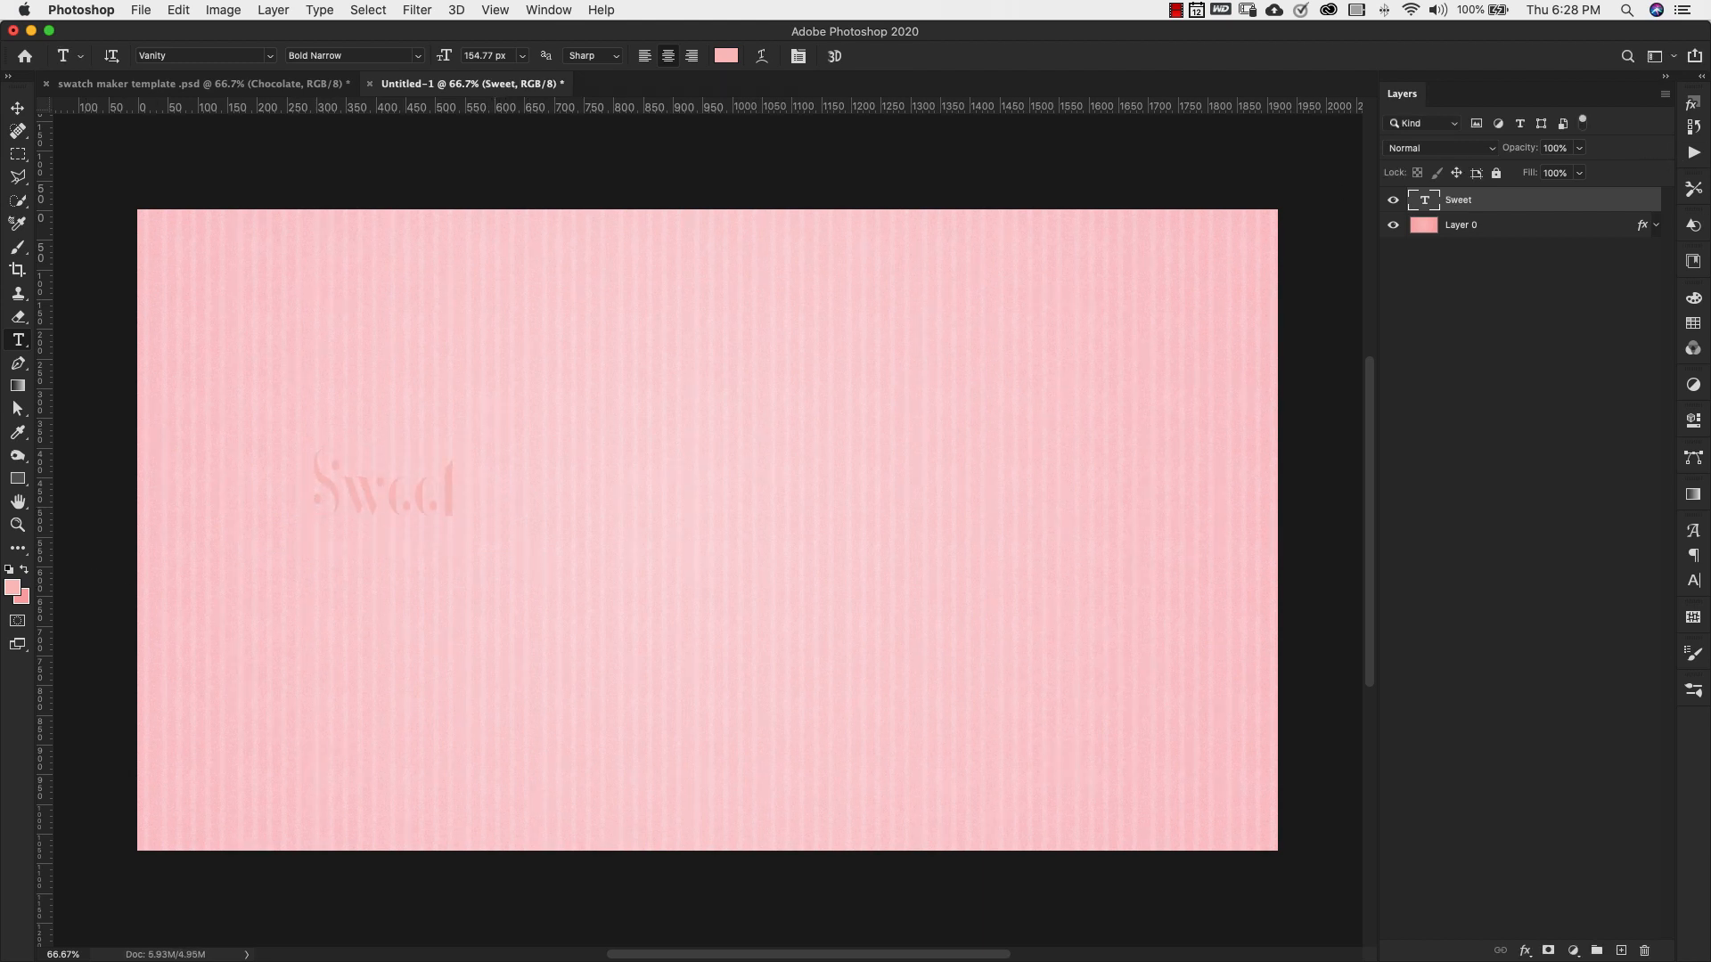
Step: Set the "Sweet" text to Vanity Bold Narrow at 1100 px and move it to the centre of the canvas
left_click(1693, 581)
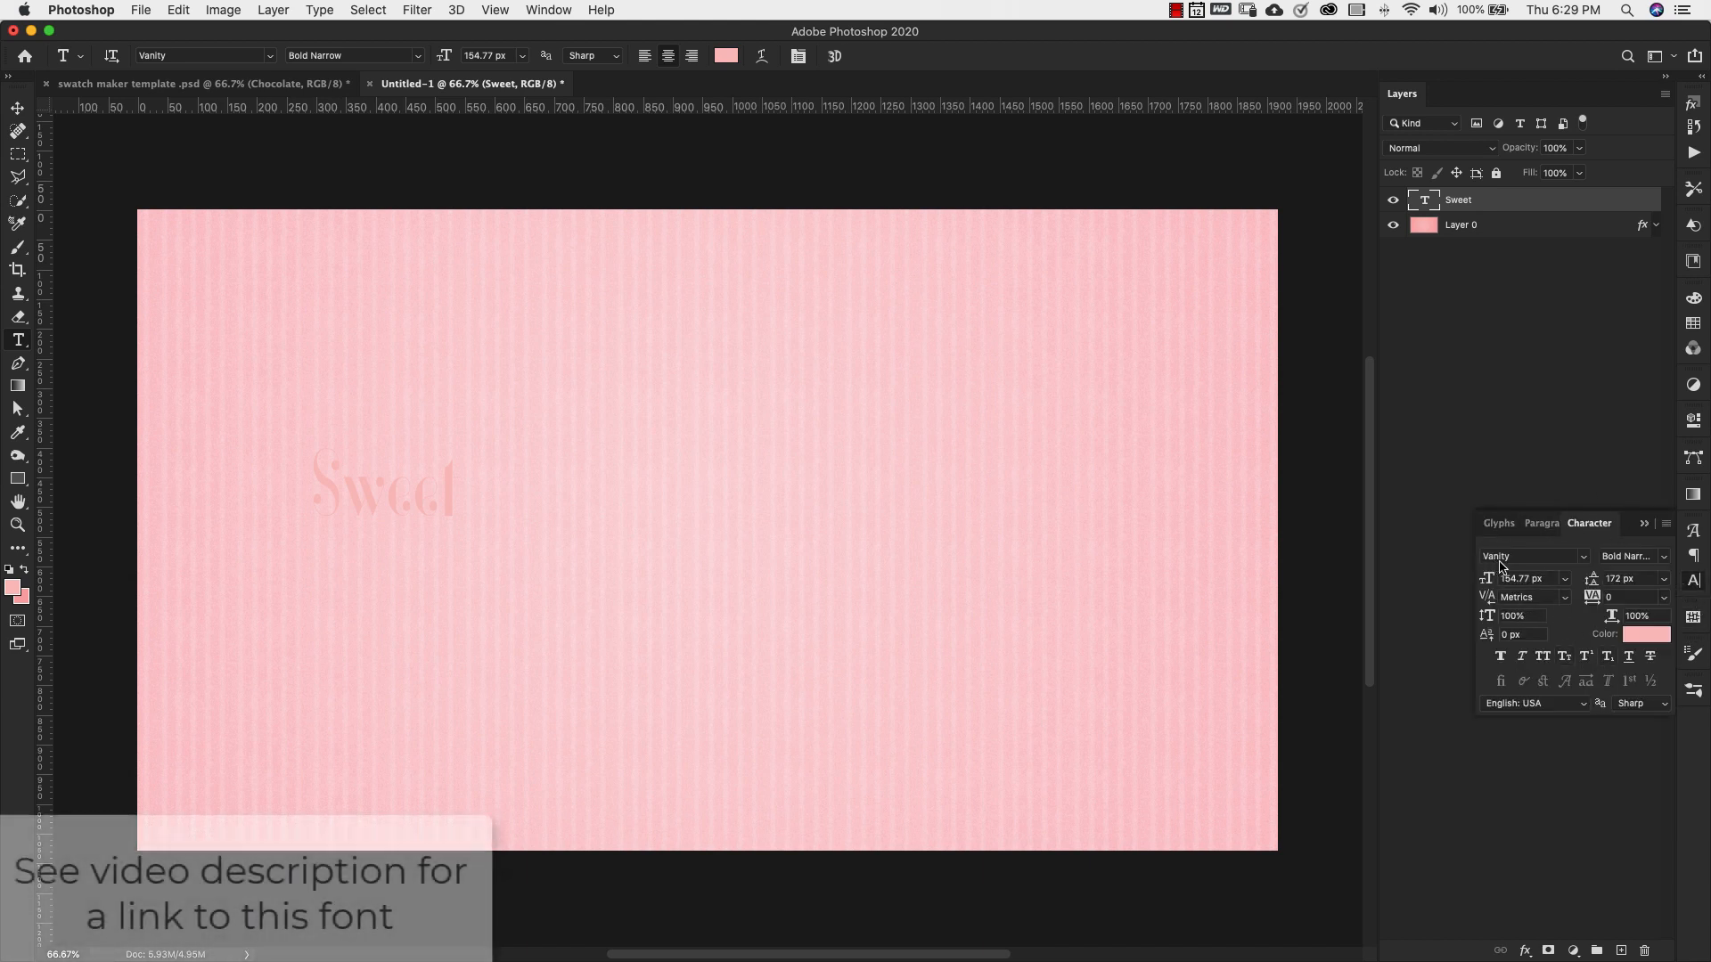
left_click(1638, 558)
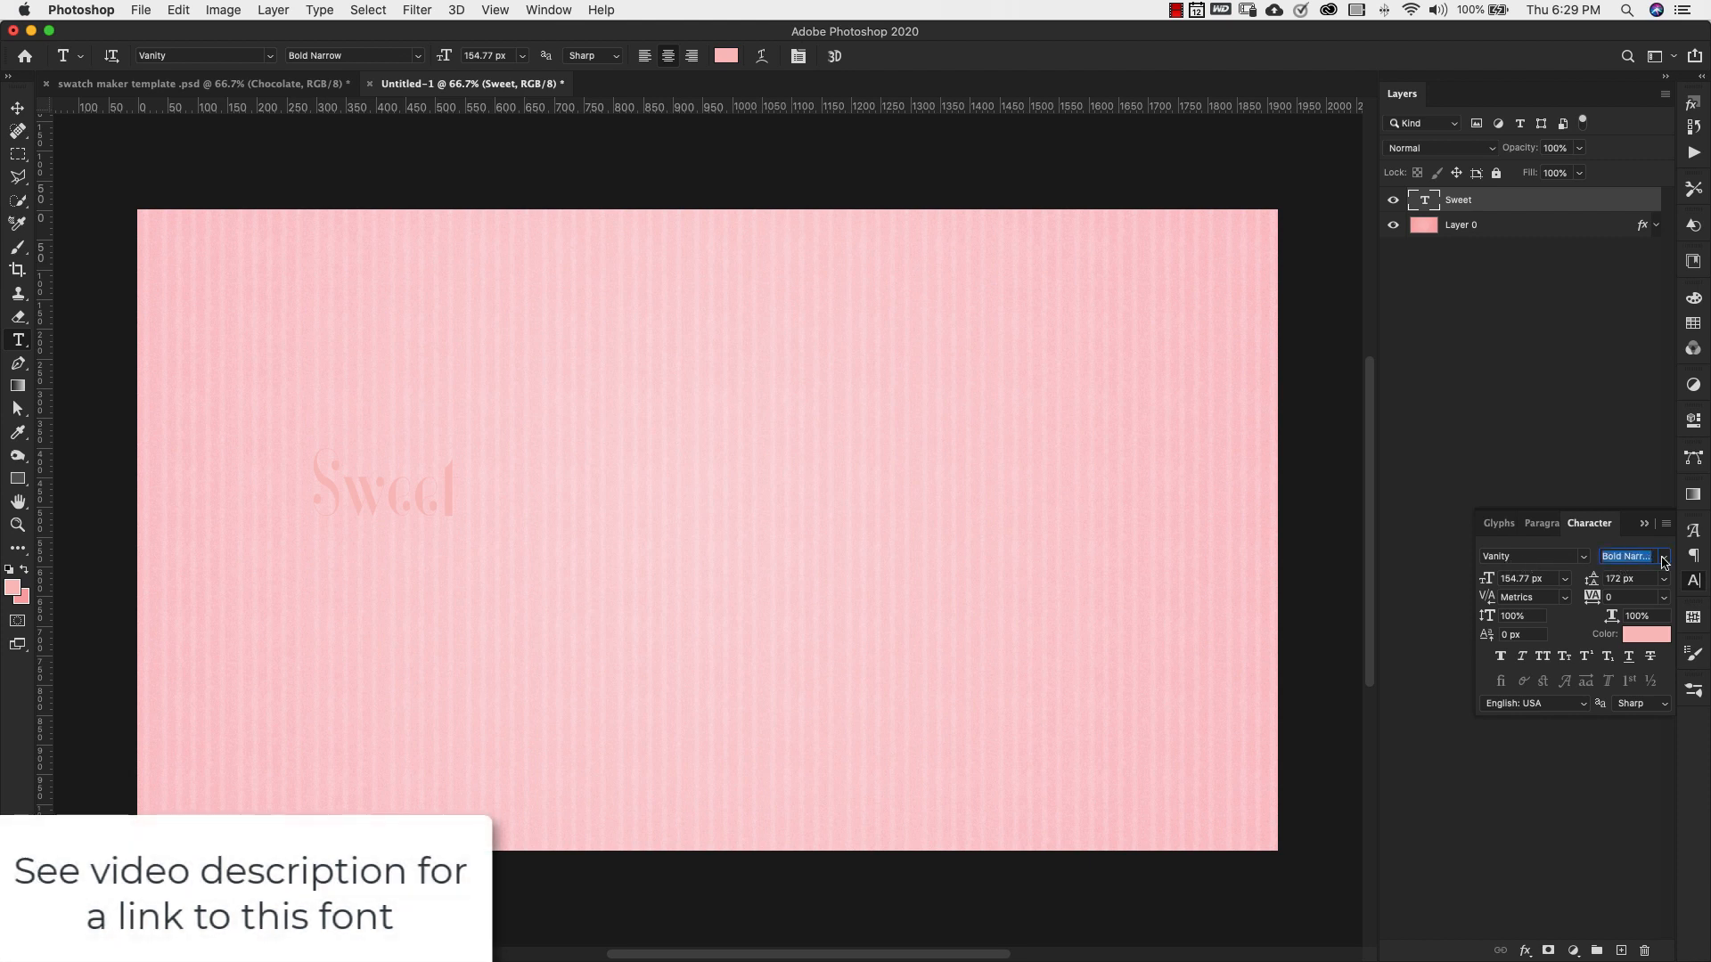
left_click(1663, 557)
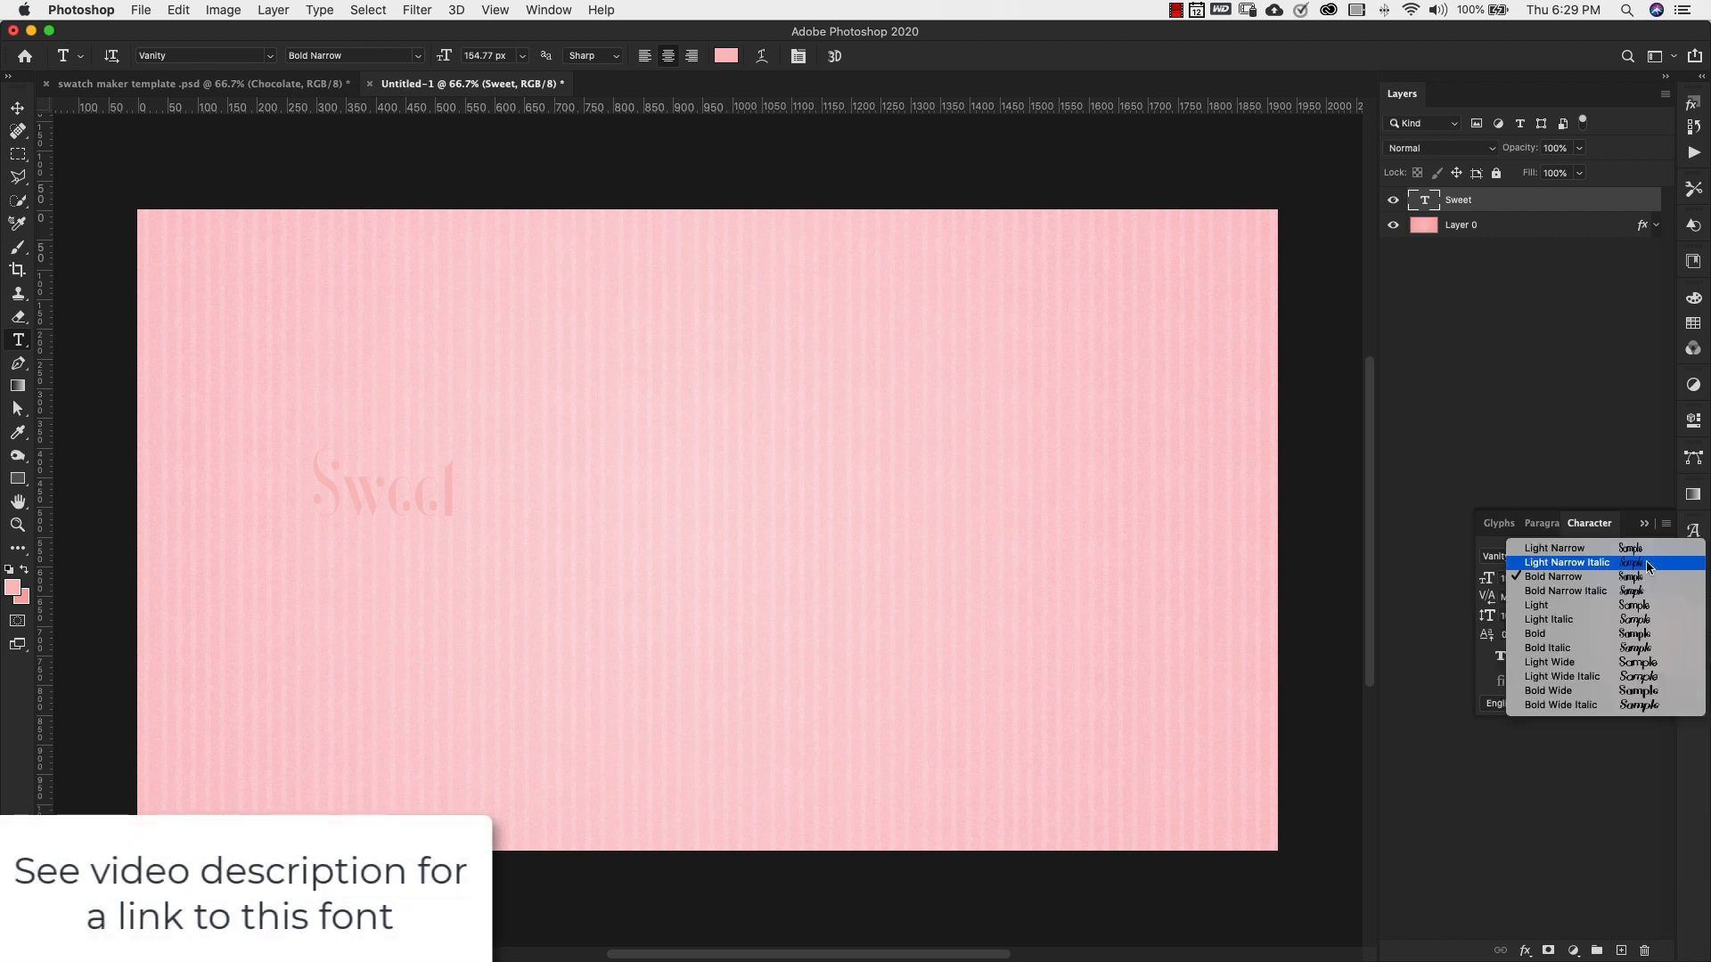
left_click(1570, 577)
left_click(1550, 579)
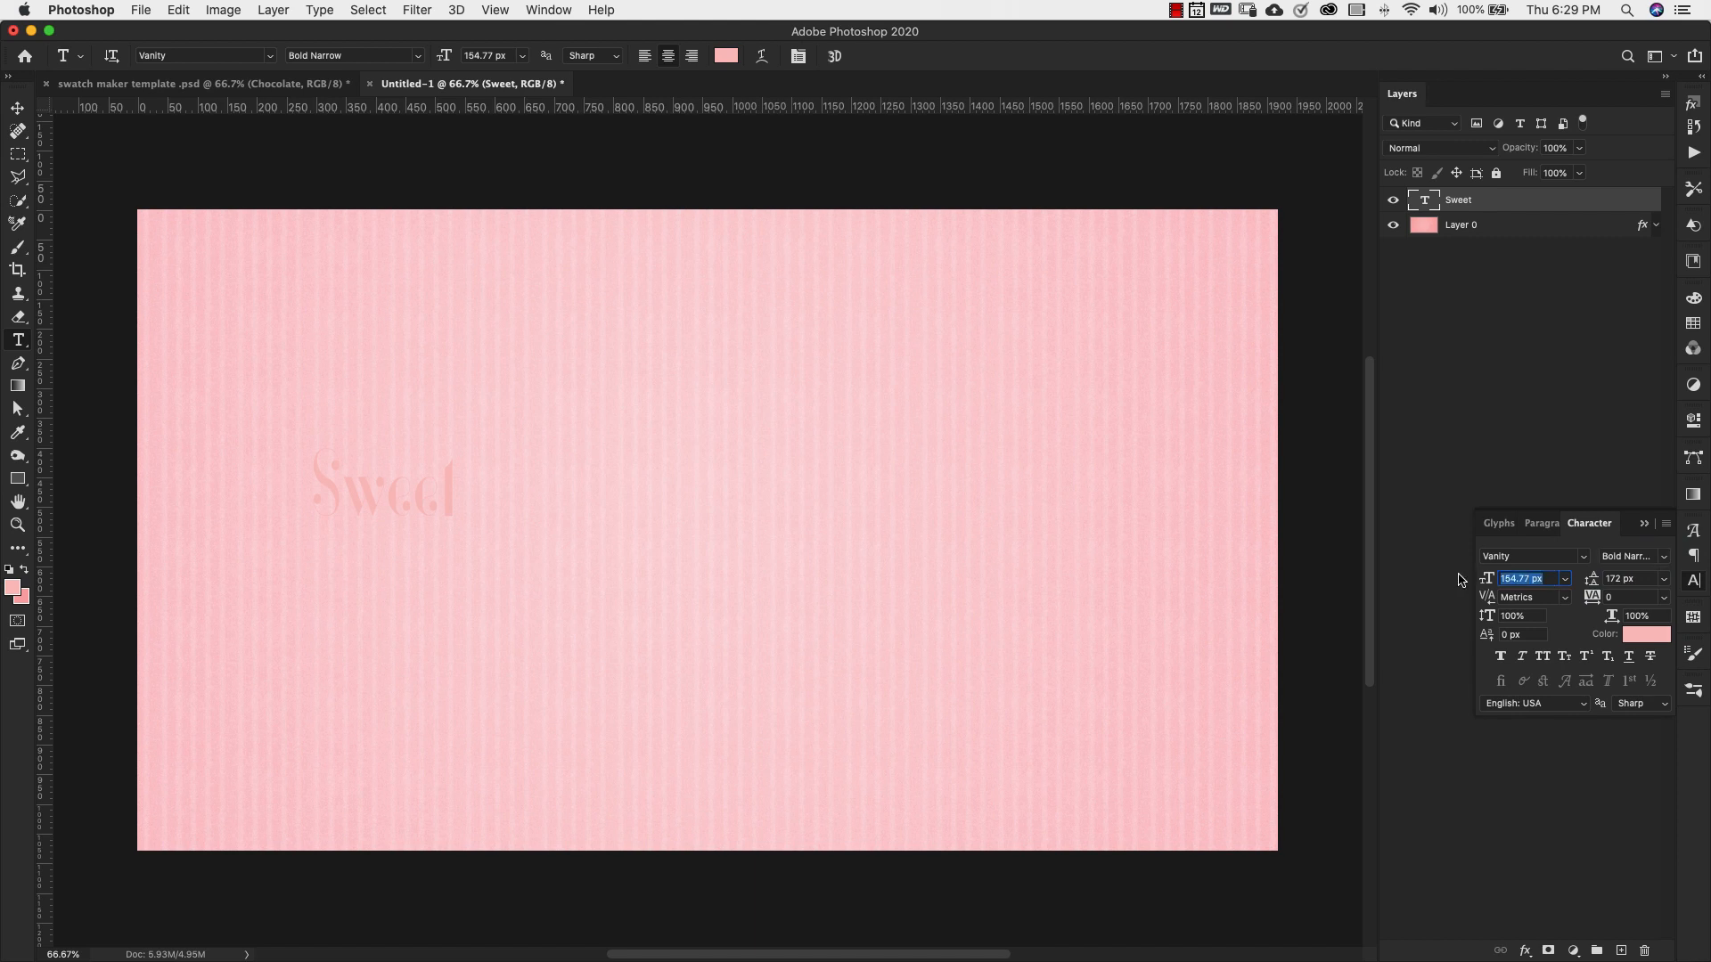
type("1100")
key("Return")
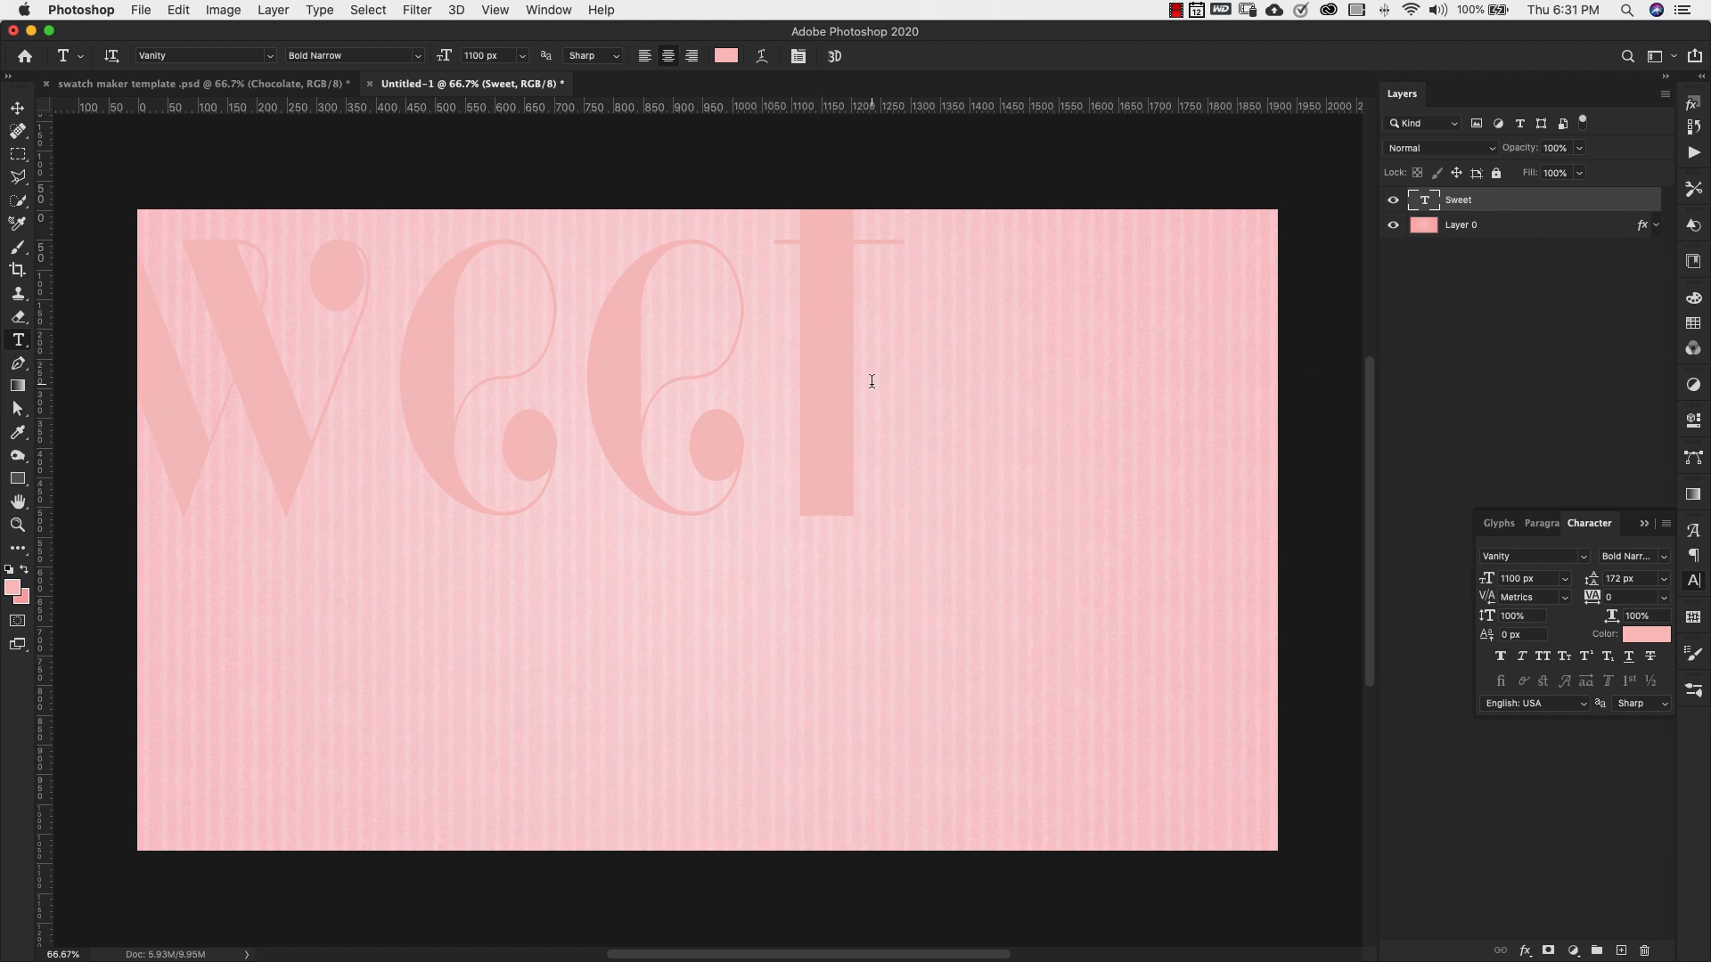
key("v")
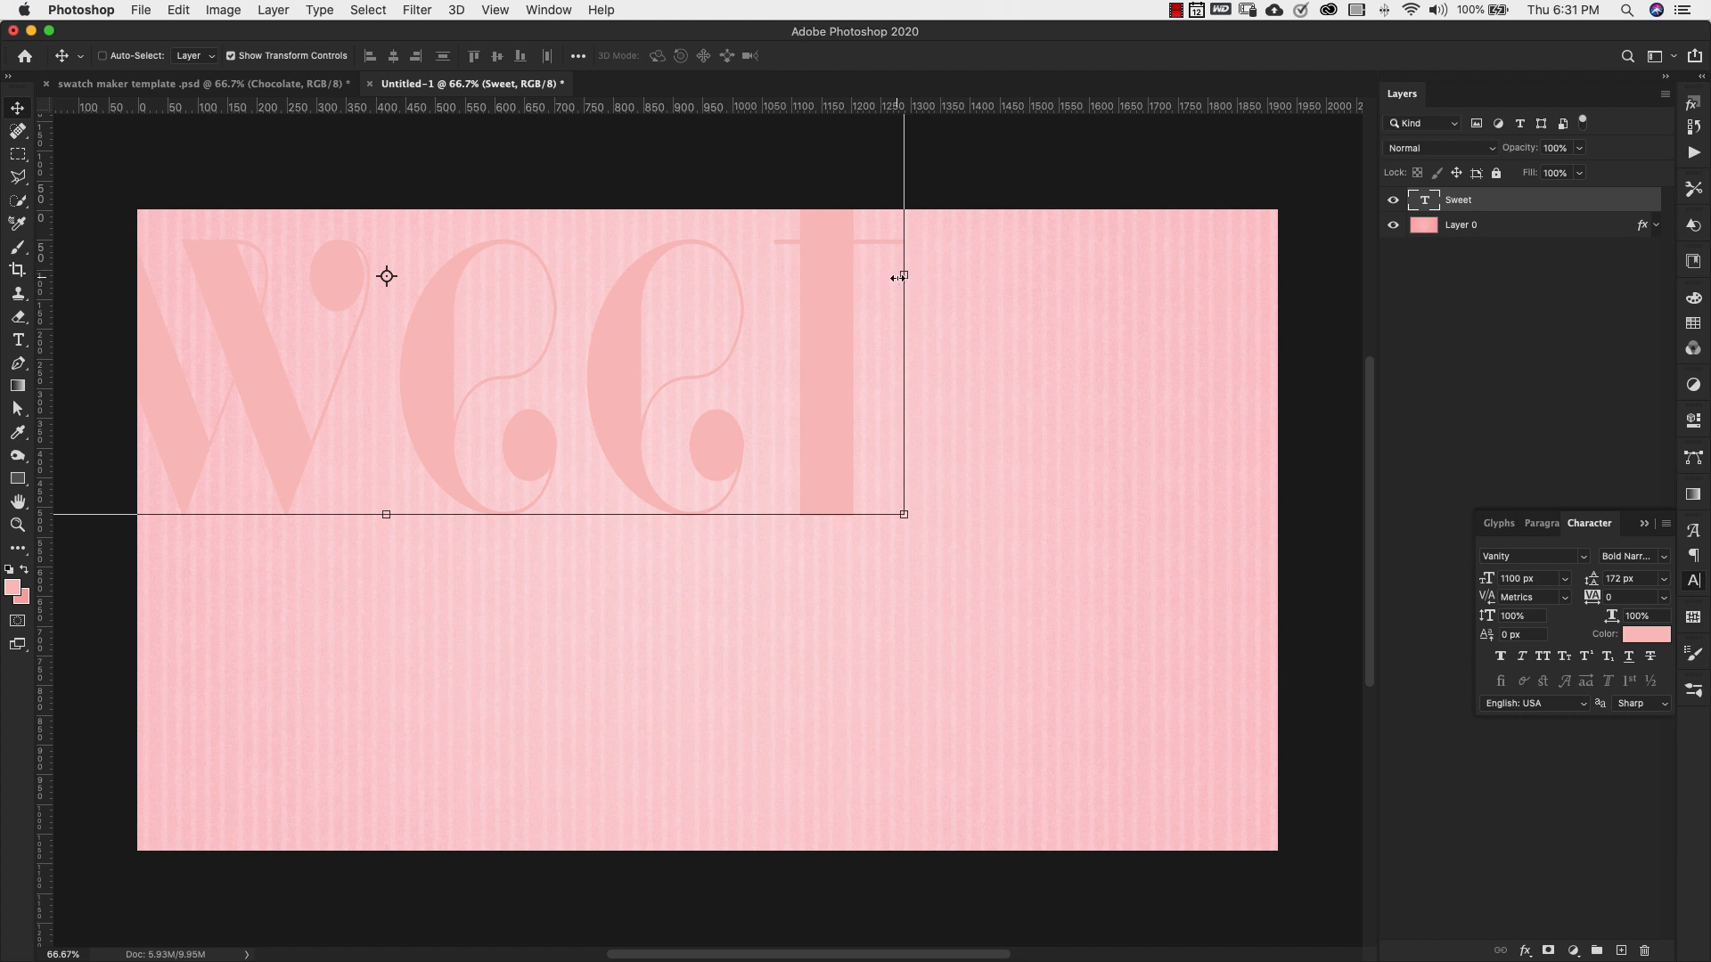
left_click_drag(434, 348, 753, 603)
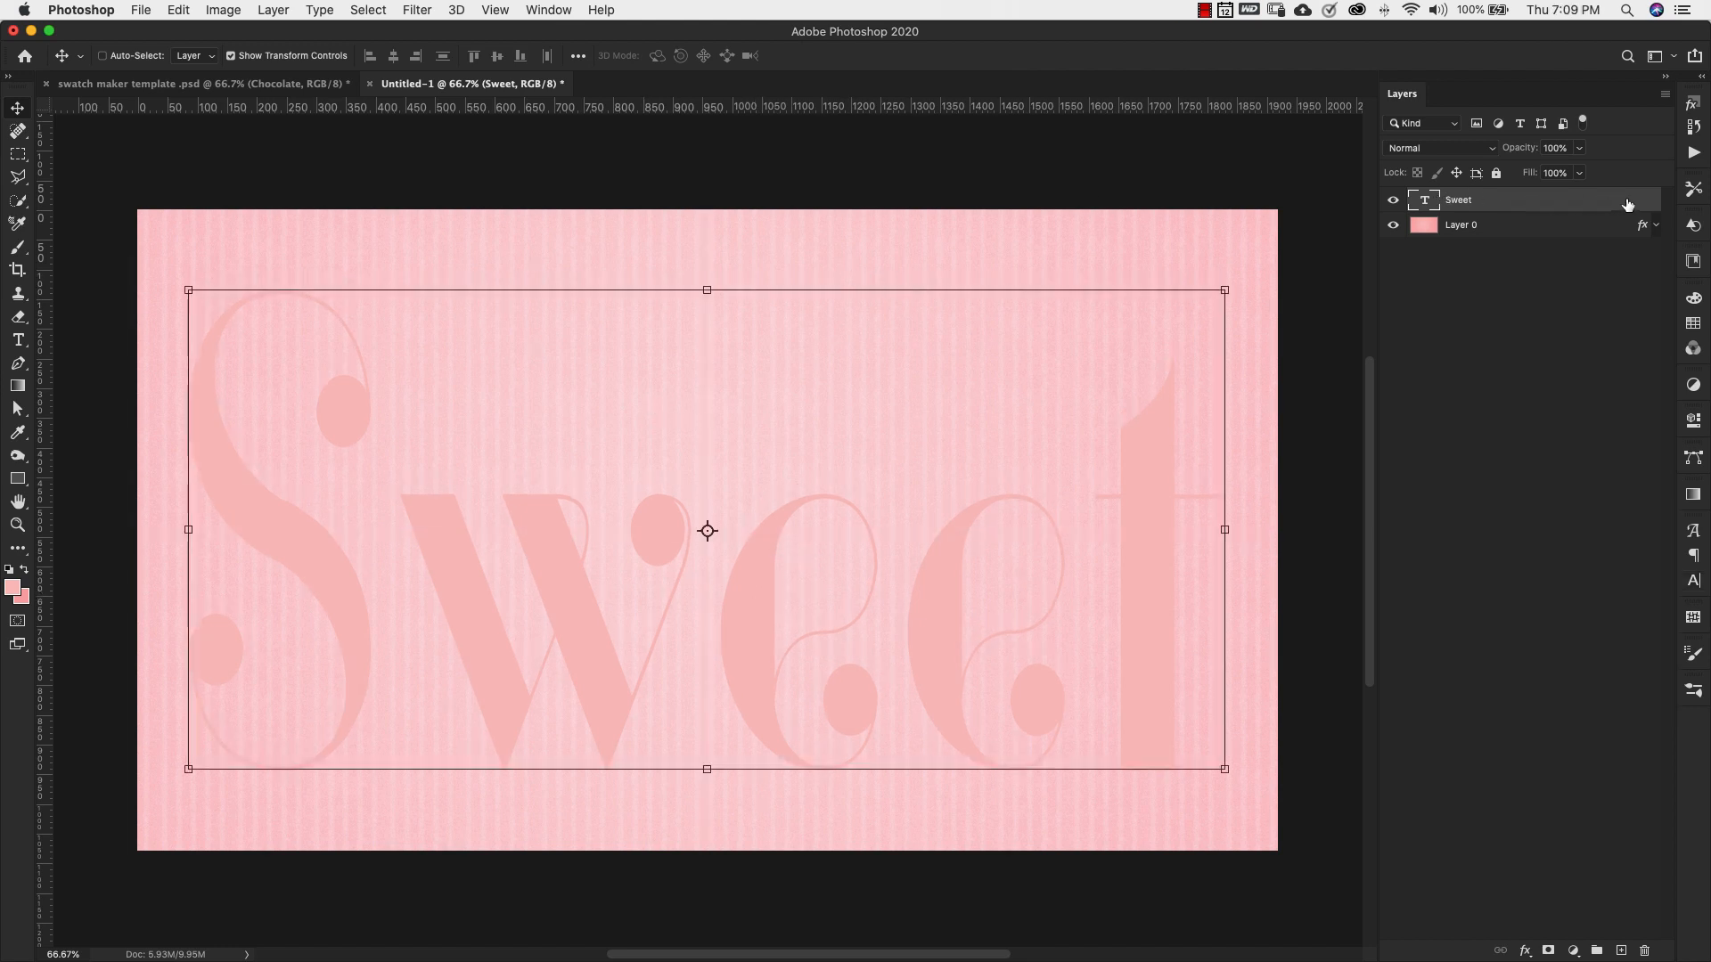
Step: Add a Bevel & Emboss effect with a size of 8 px to the Sweet layer
double_click(1627, 205)
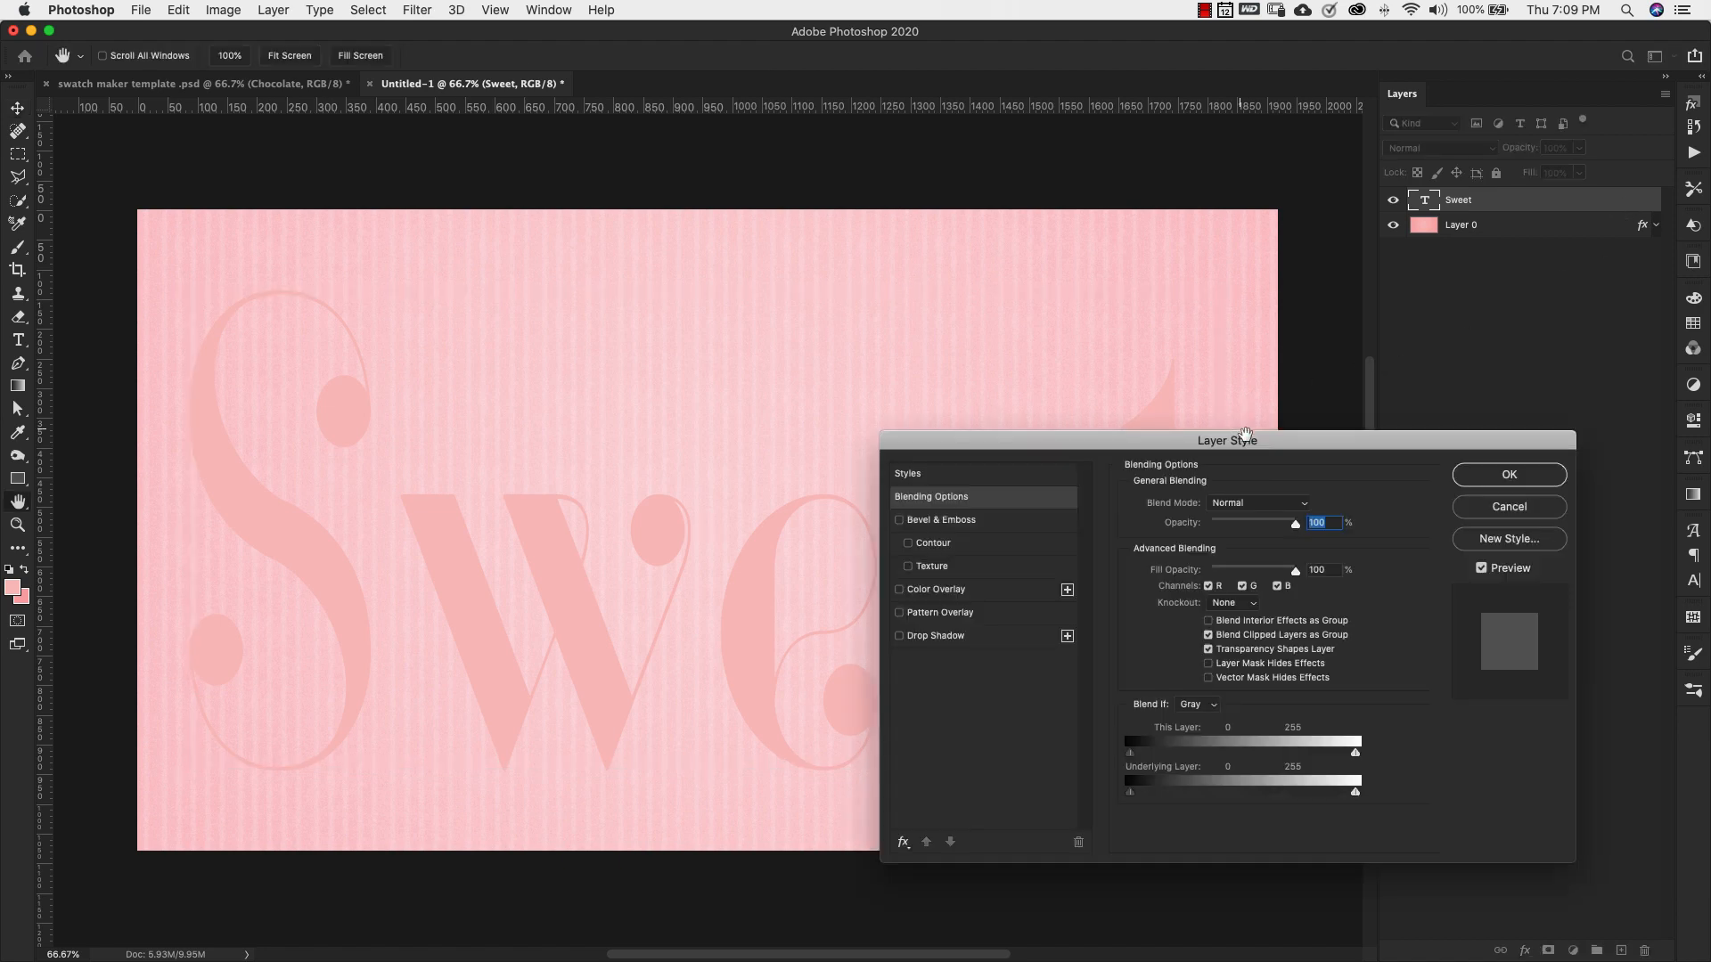
left_click_drag(1333, 443, 1381, 413)
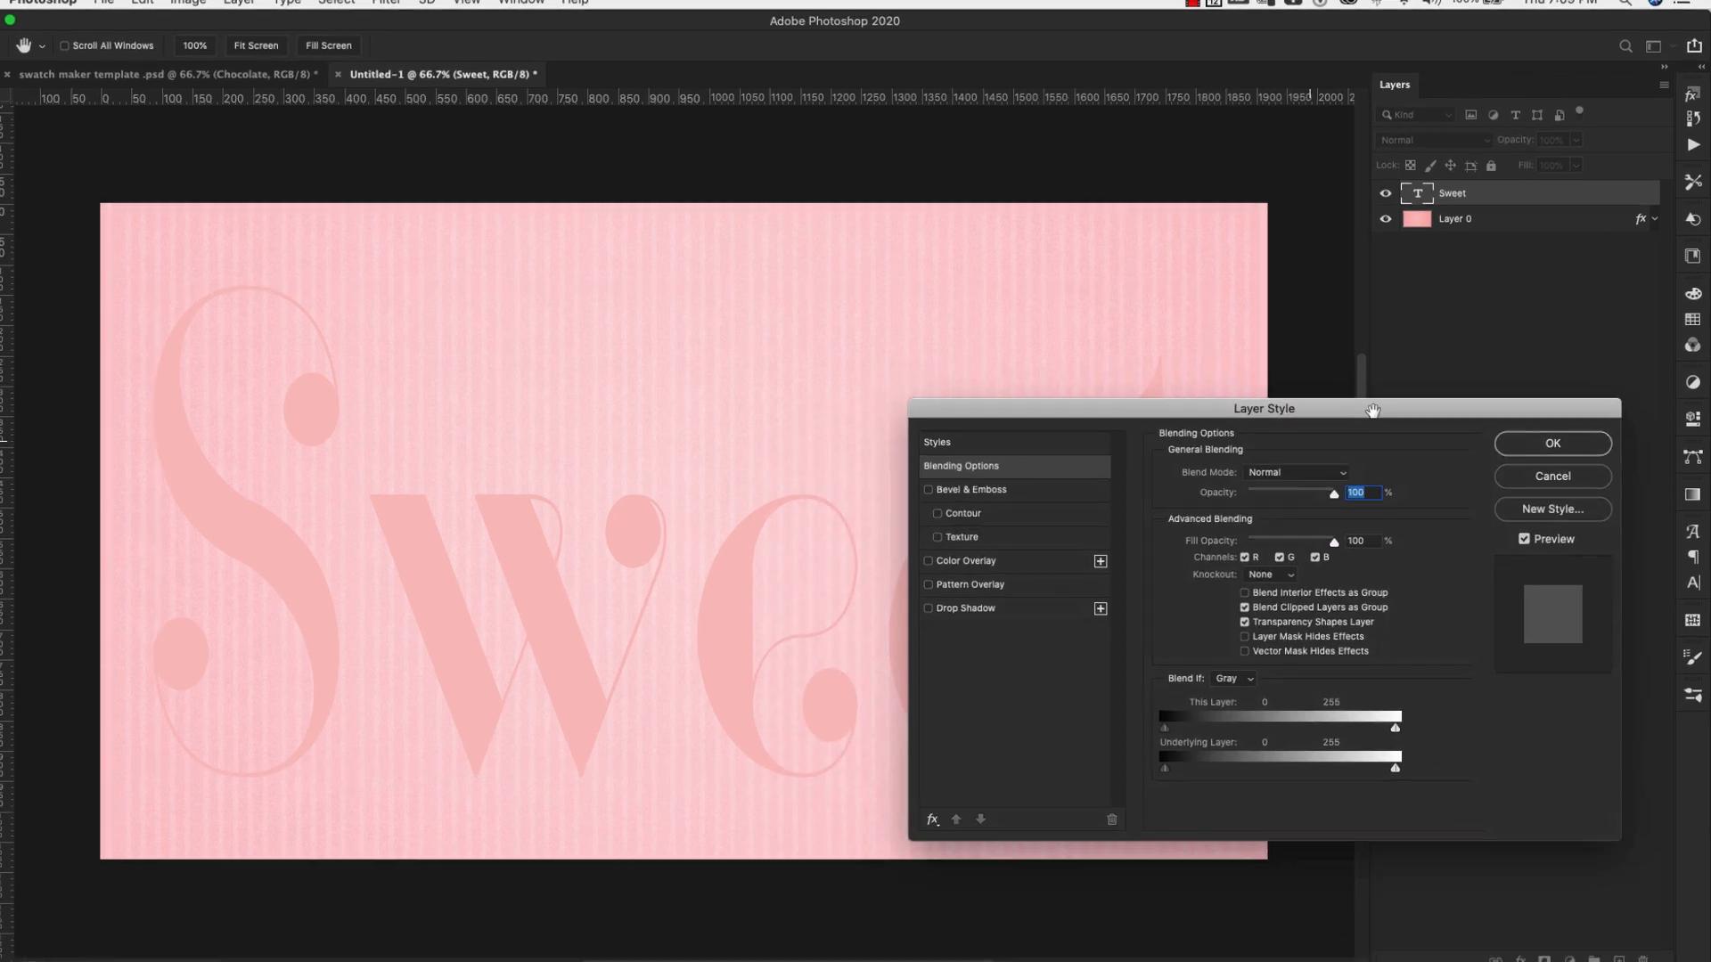
left_click(983, 490)
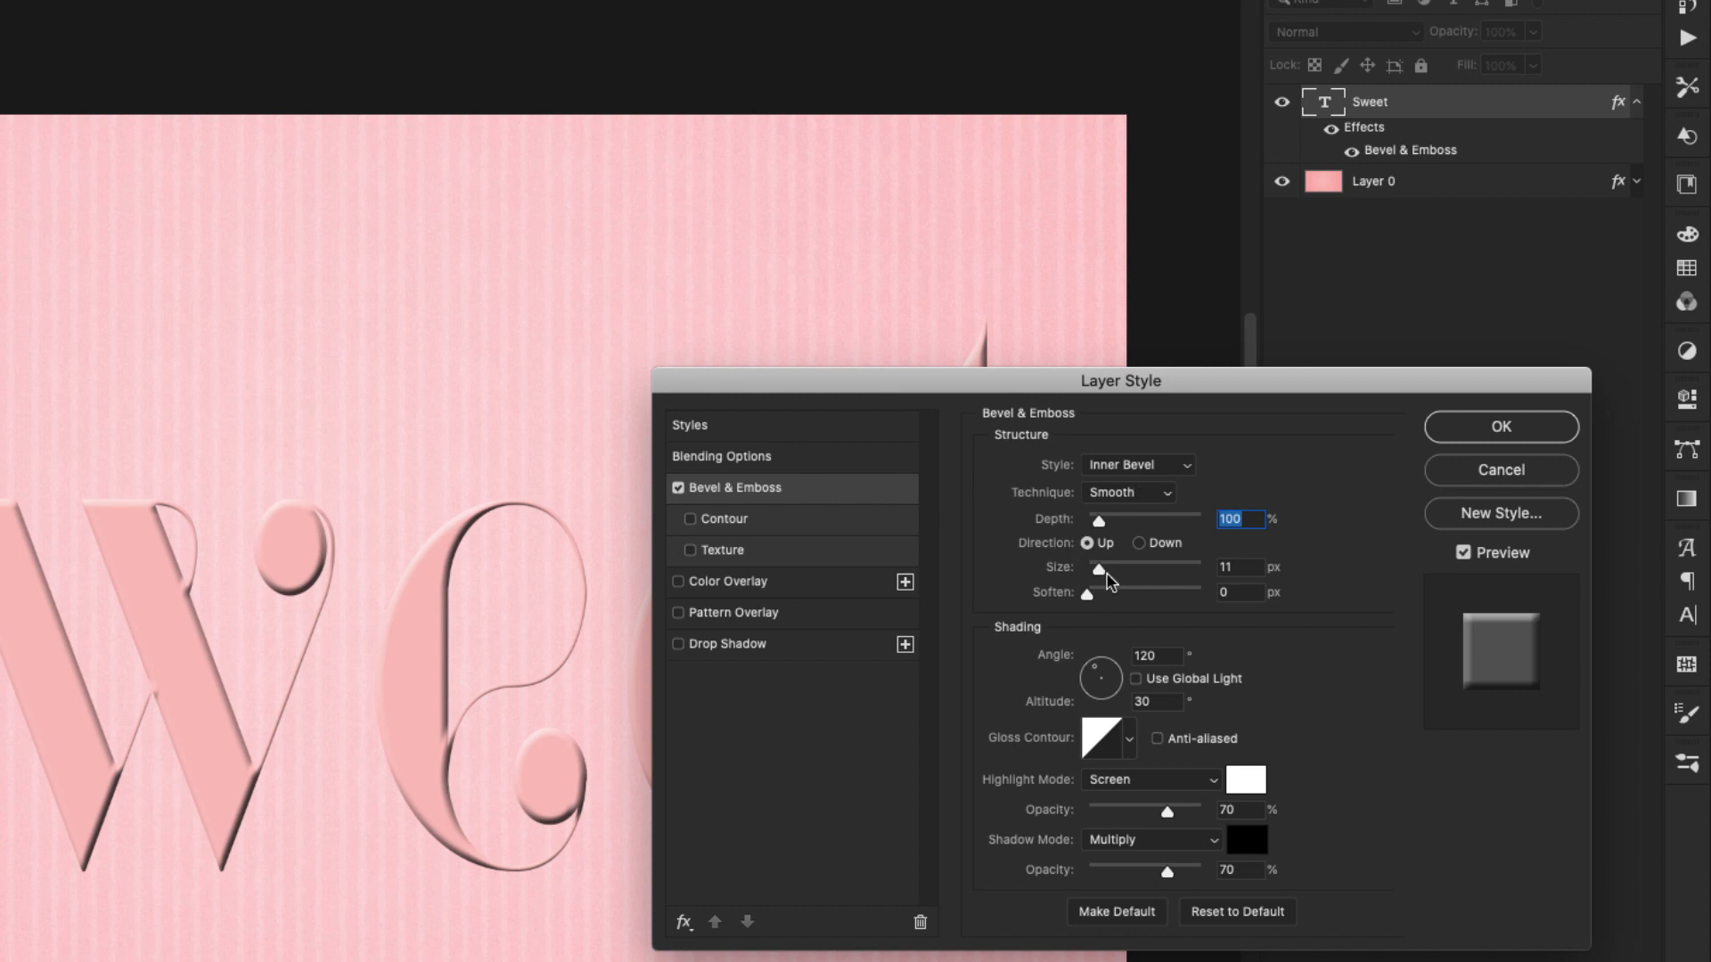
left_click(1231, 567)
type("8")
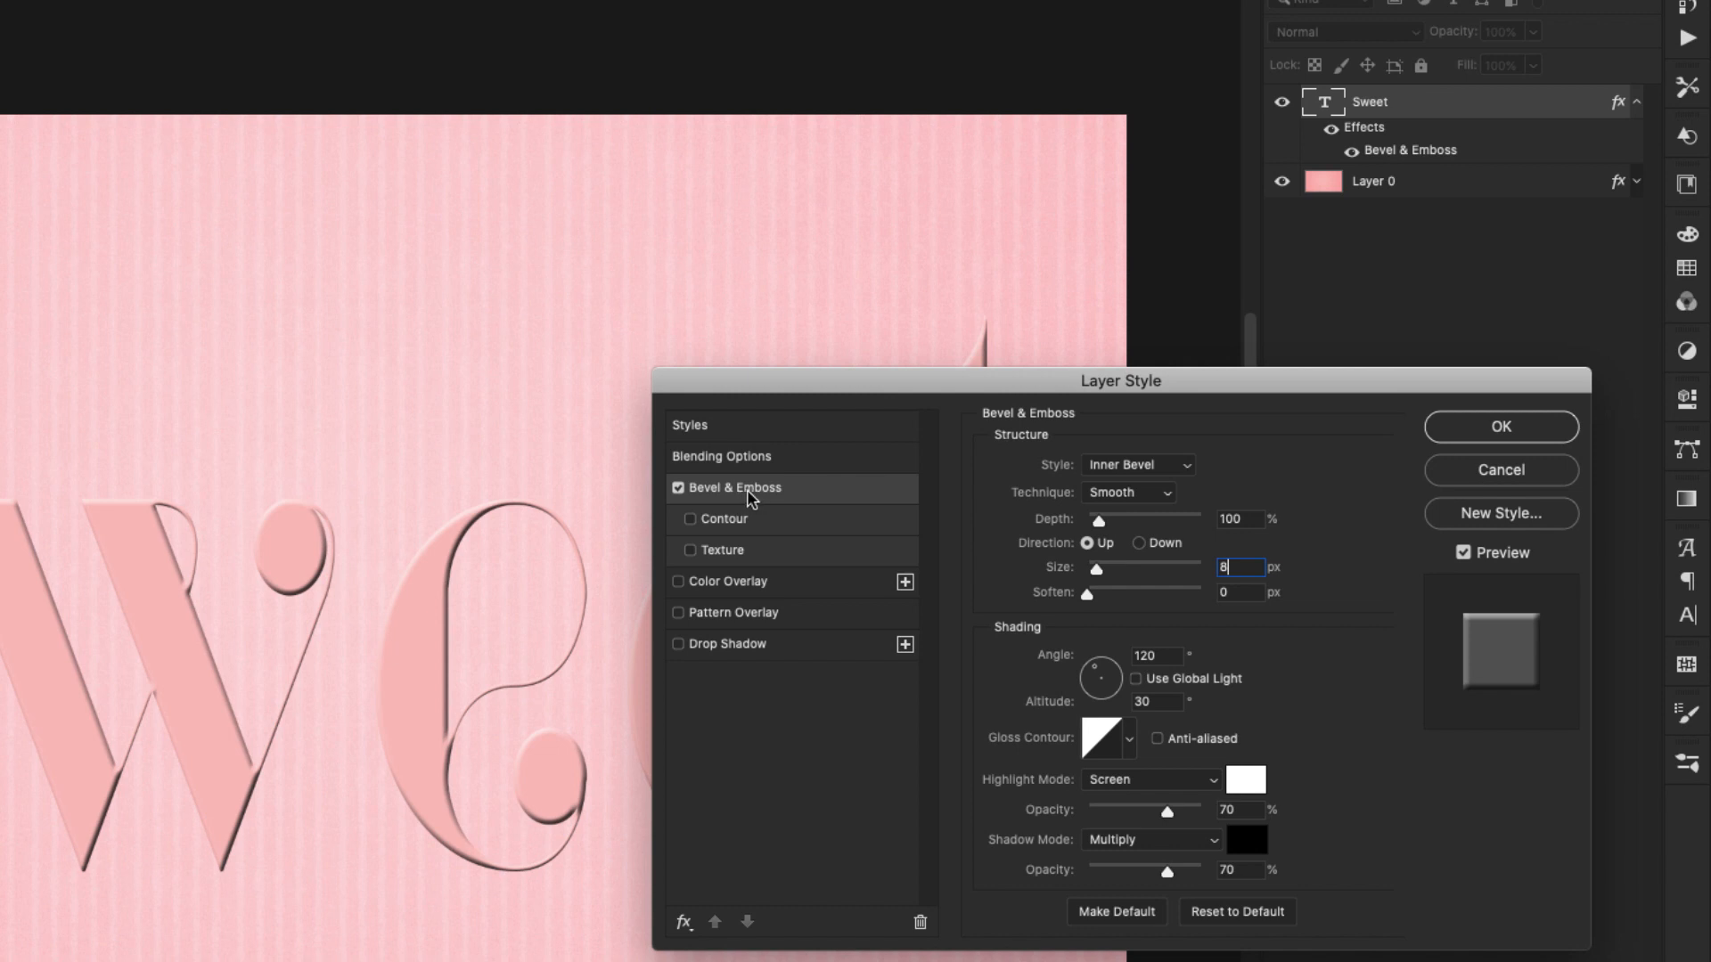
Step: Enable the bevel's Texture with the crumpled grey pattern from the Patterns group in Legacy Patterns, and set its scale to 200%
left_click(720, 552)
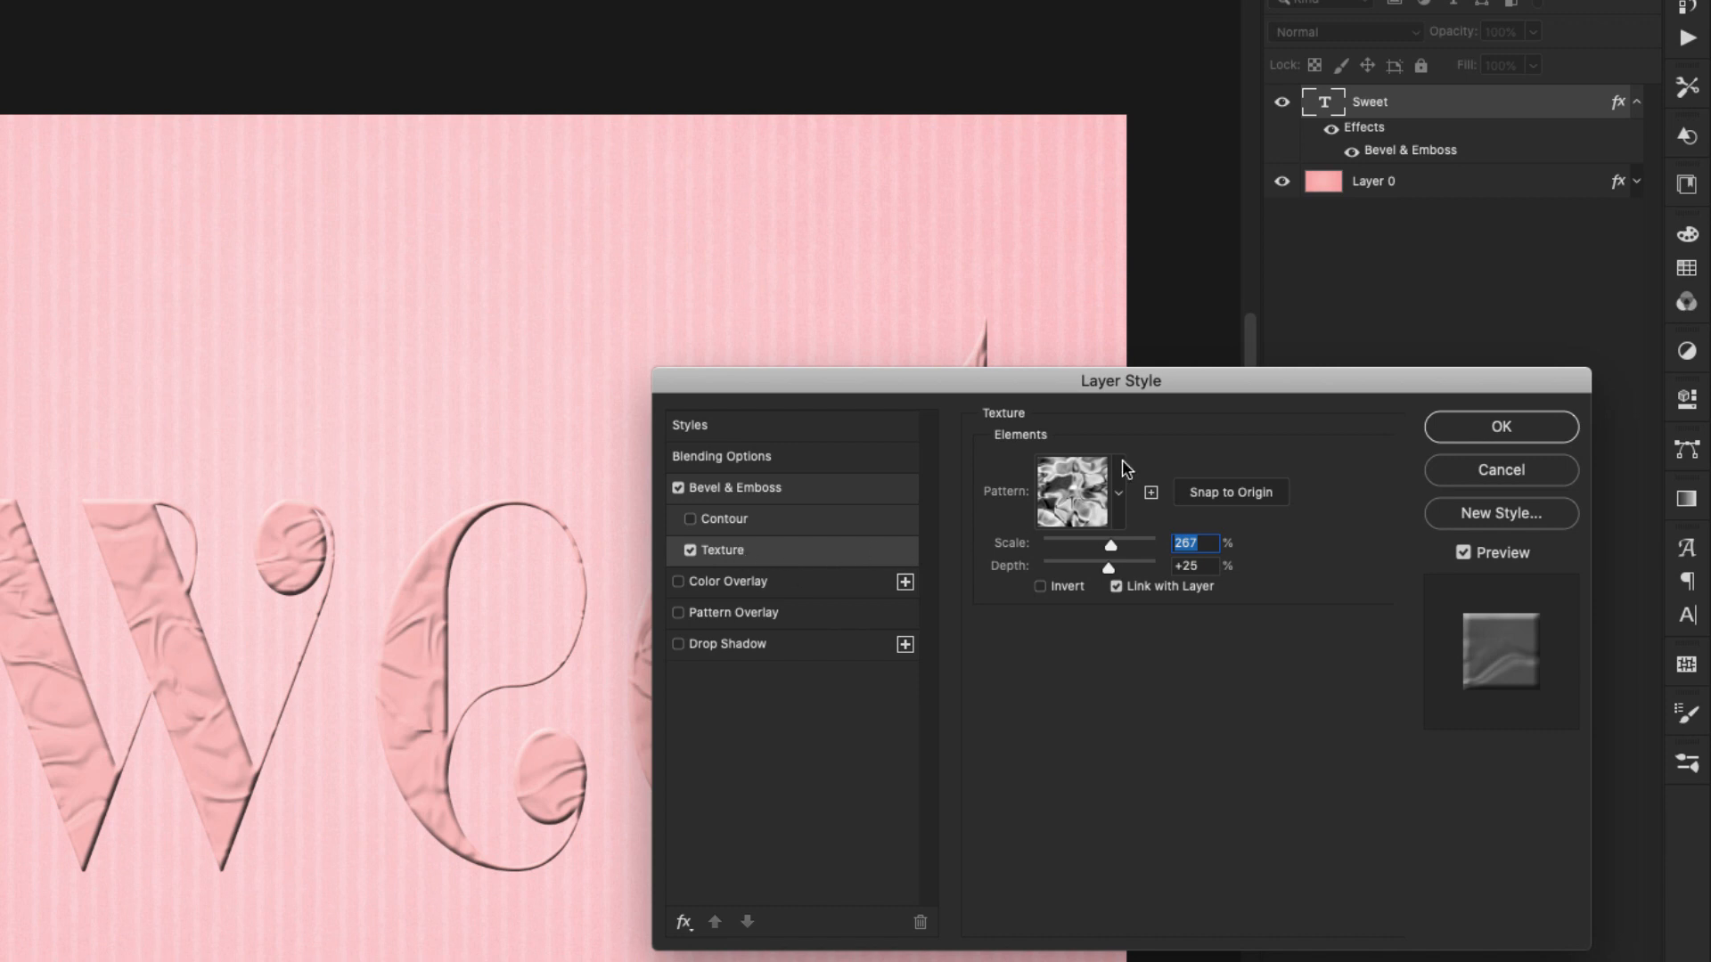
left_click(1119, 490)
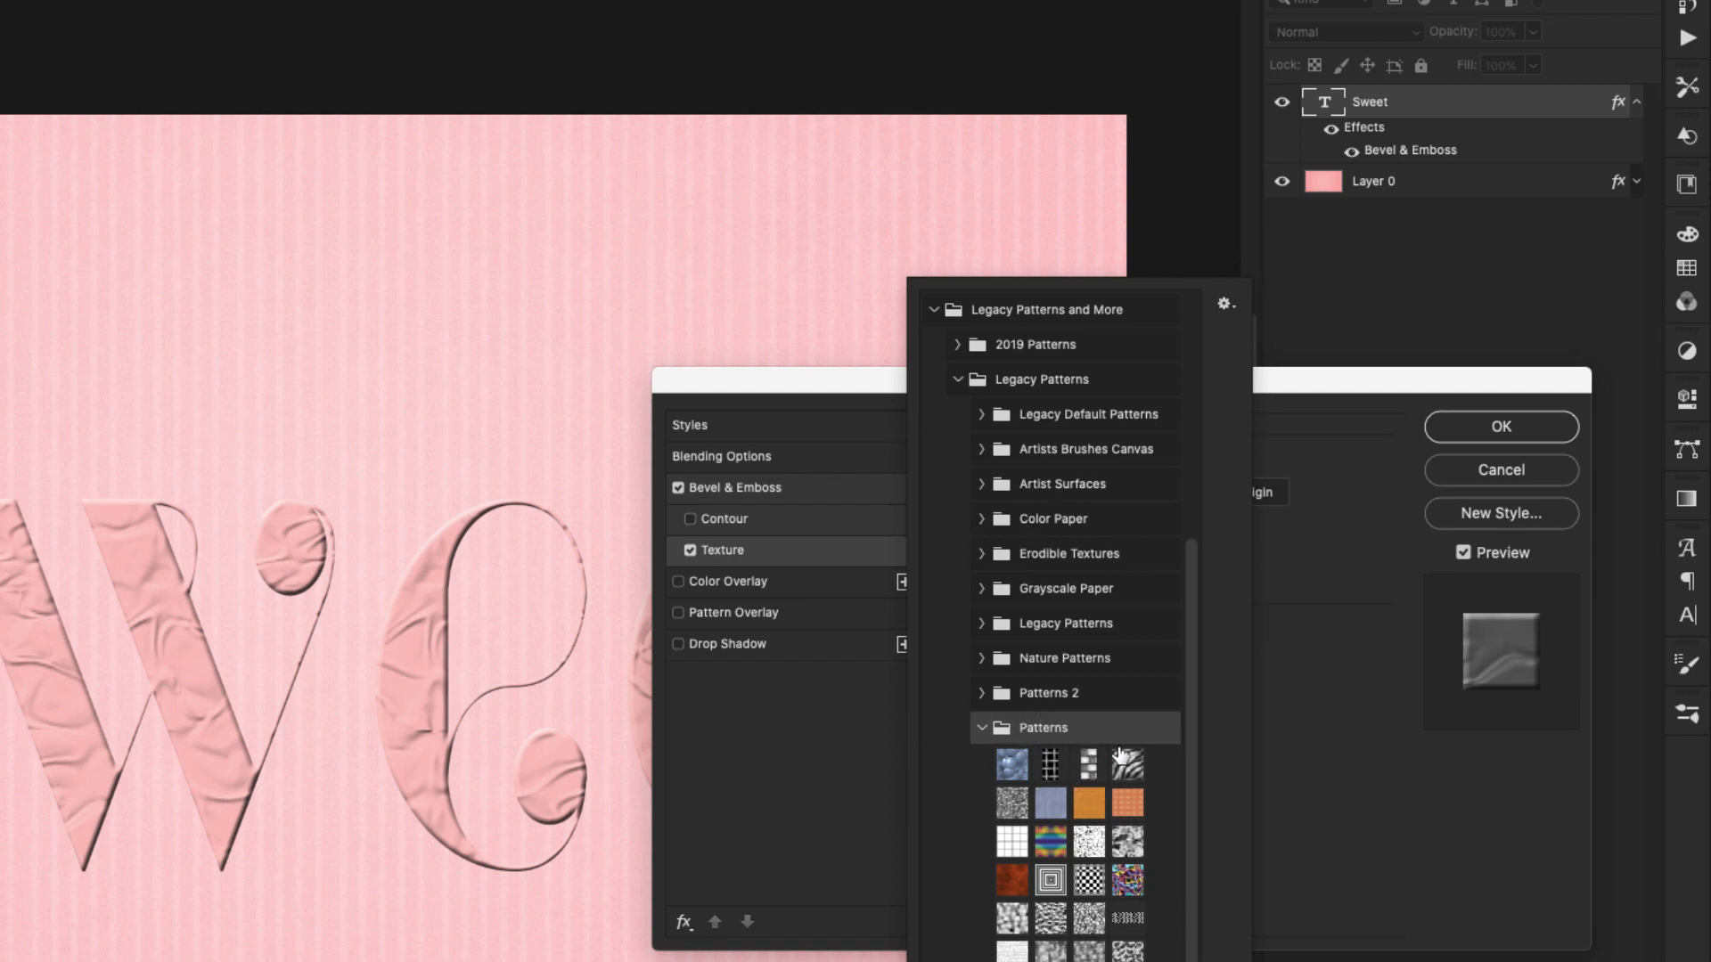
left_click(1128, 842)
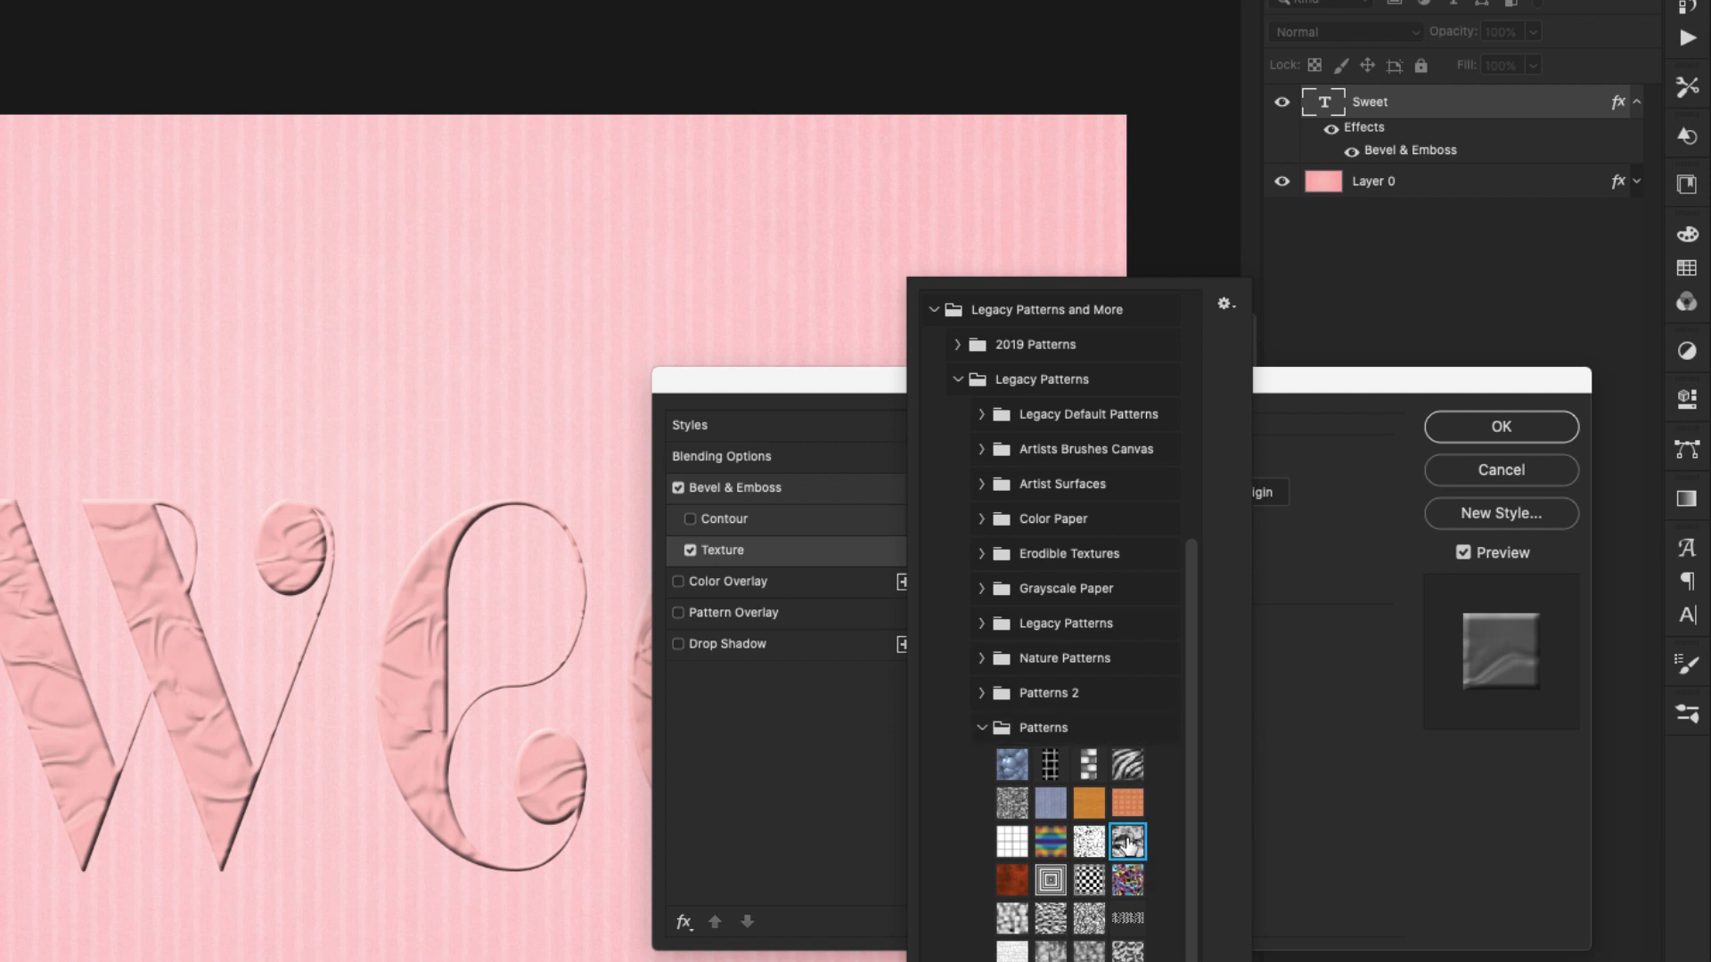
left_click(1129, 766)
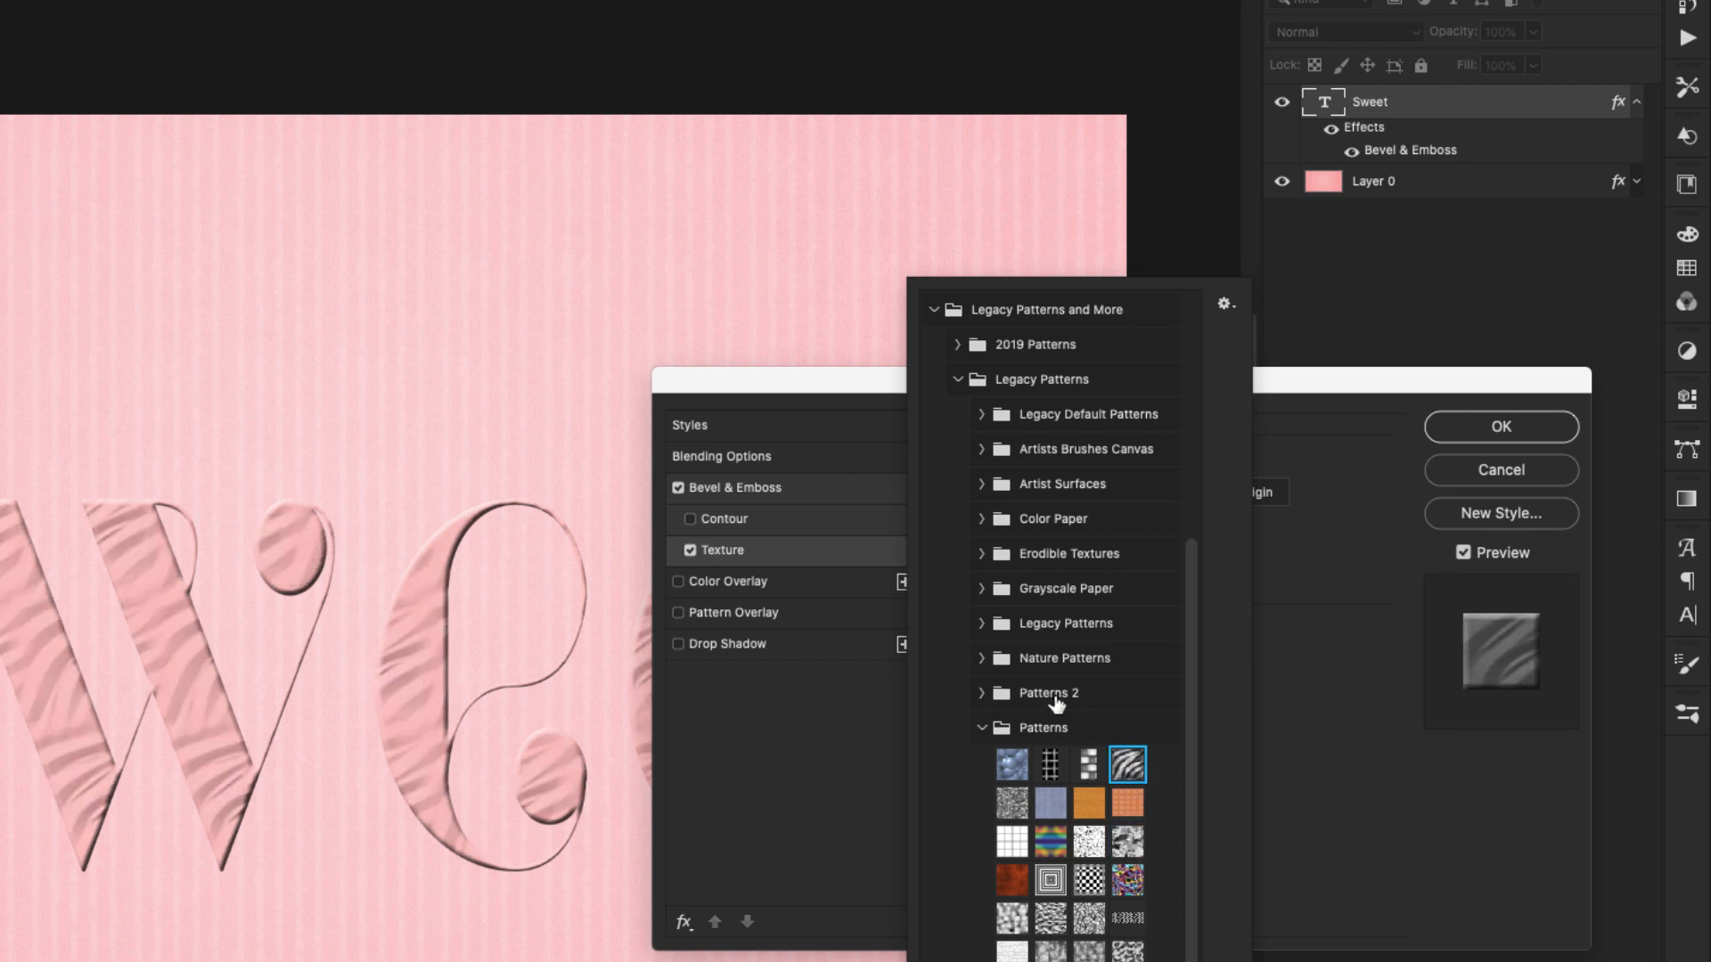
left_click(1123, 843)
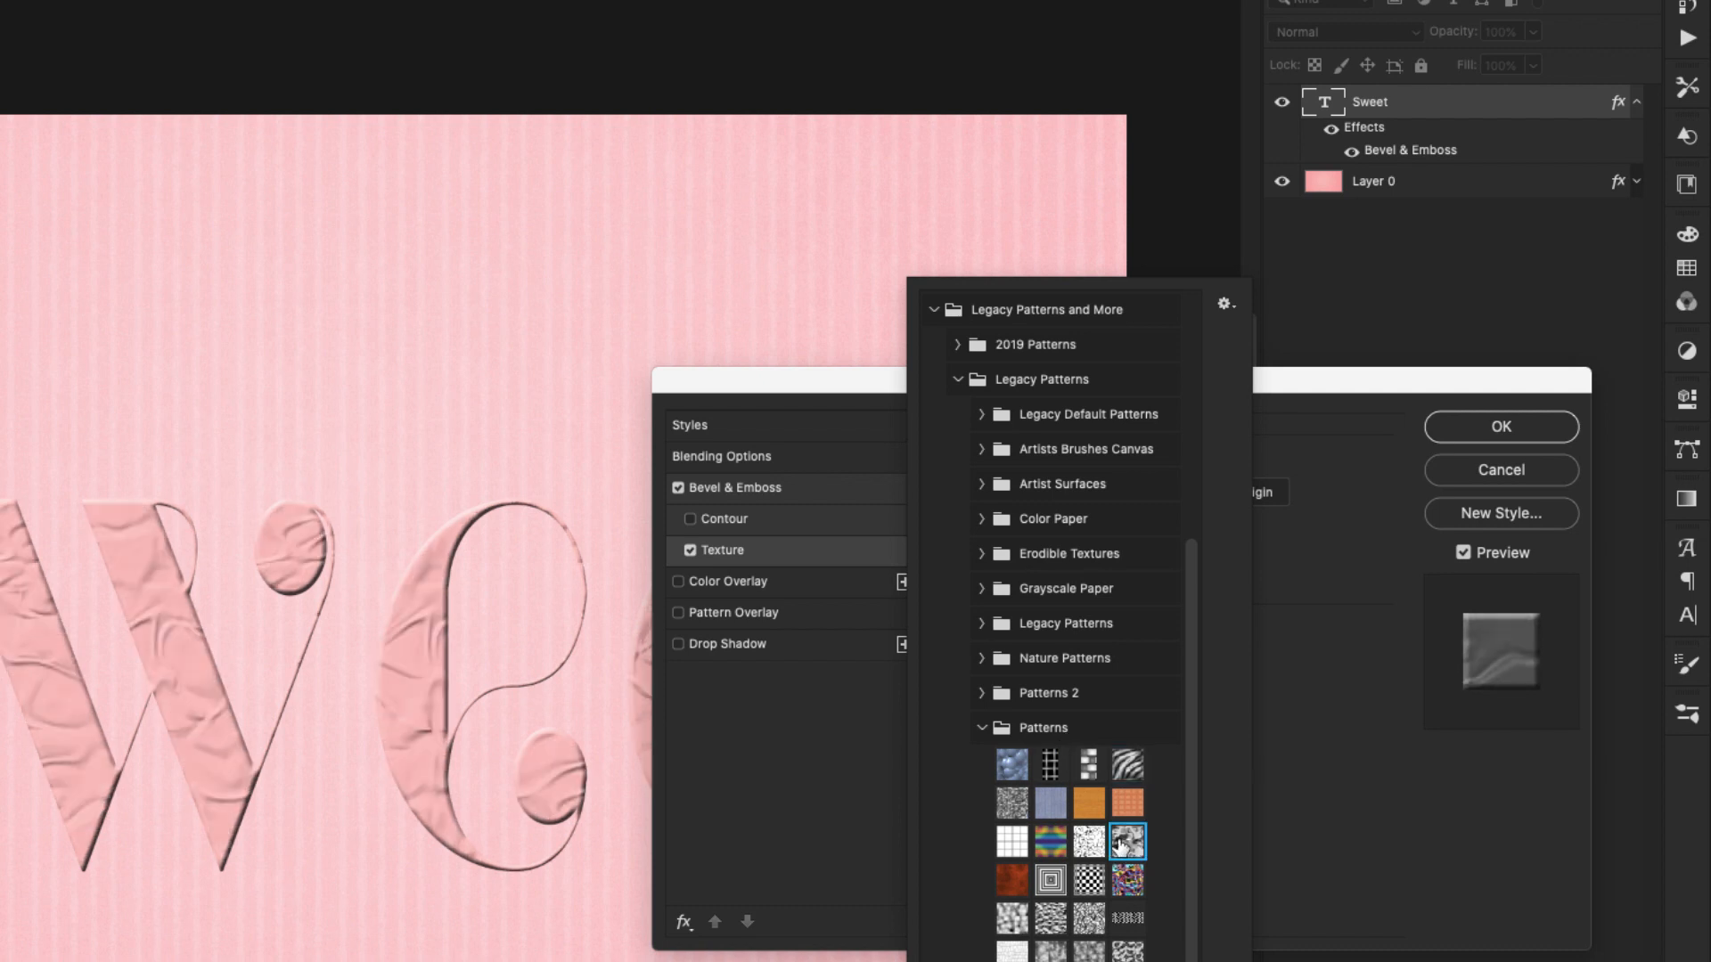
left_click(1312, 797)
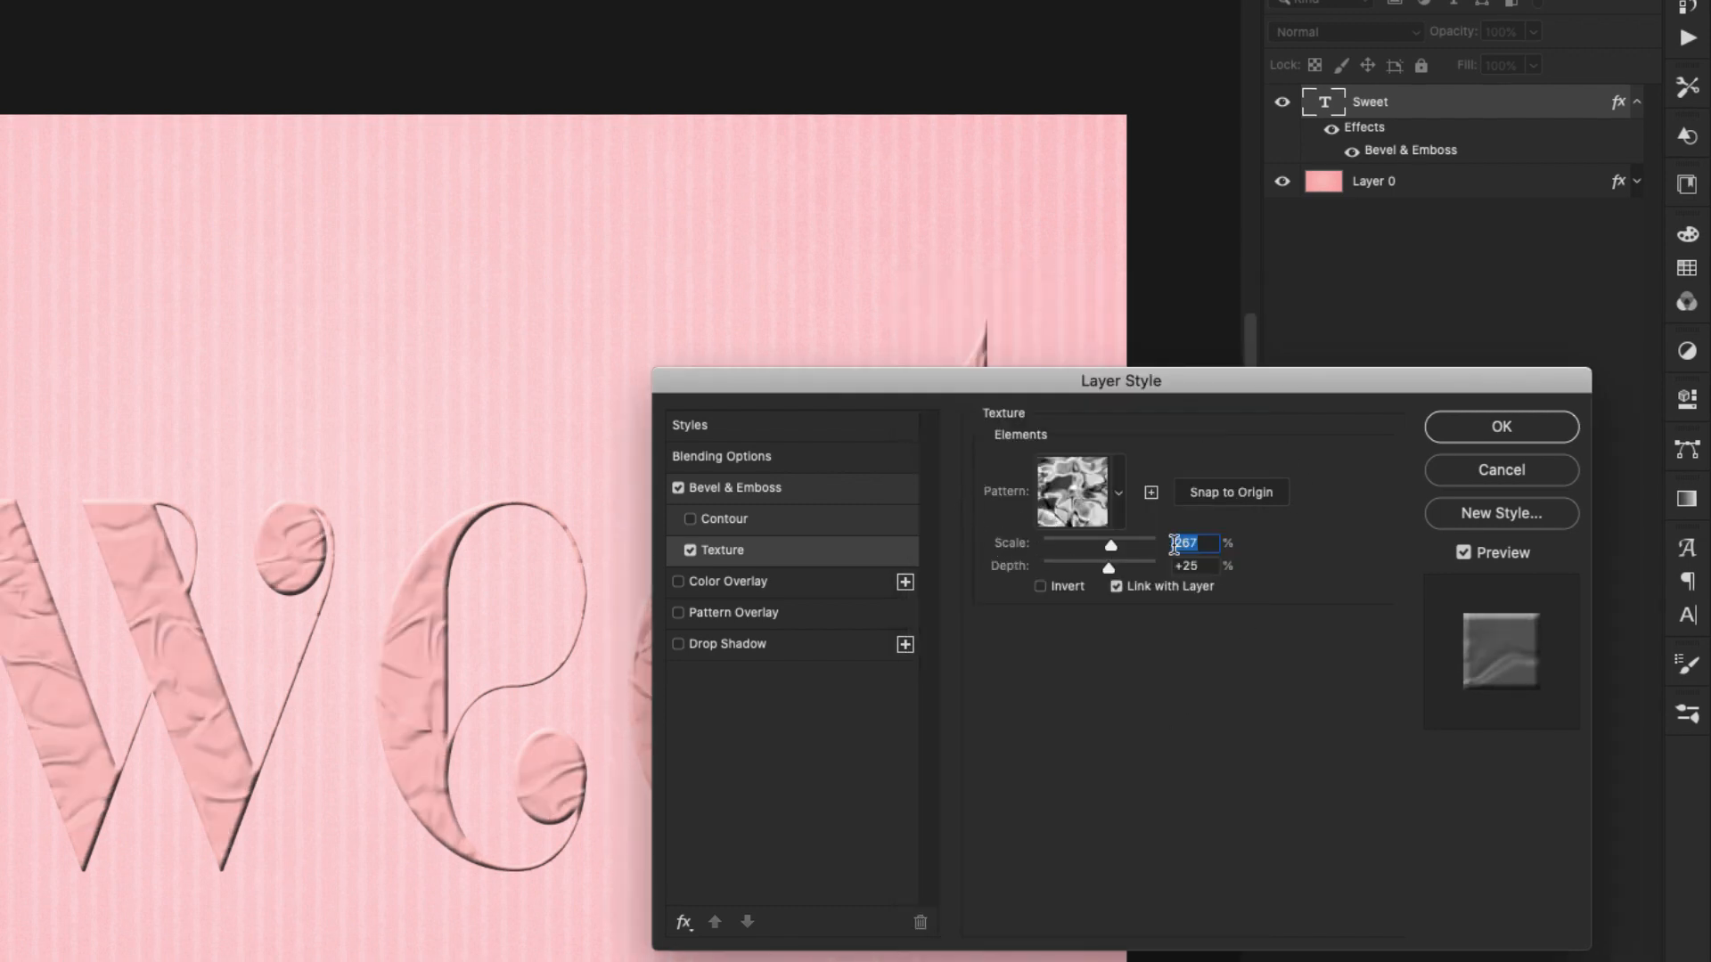
type("200")
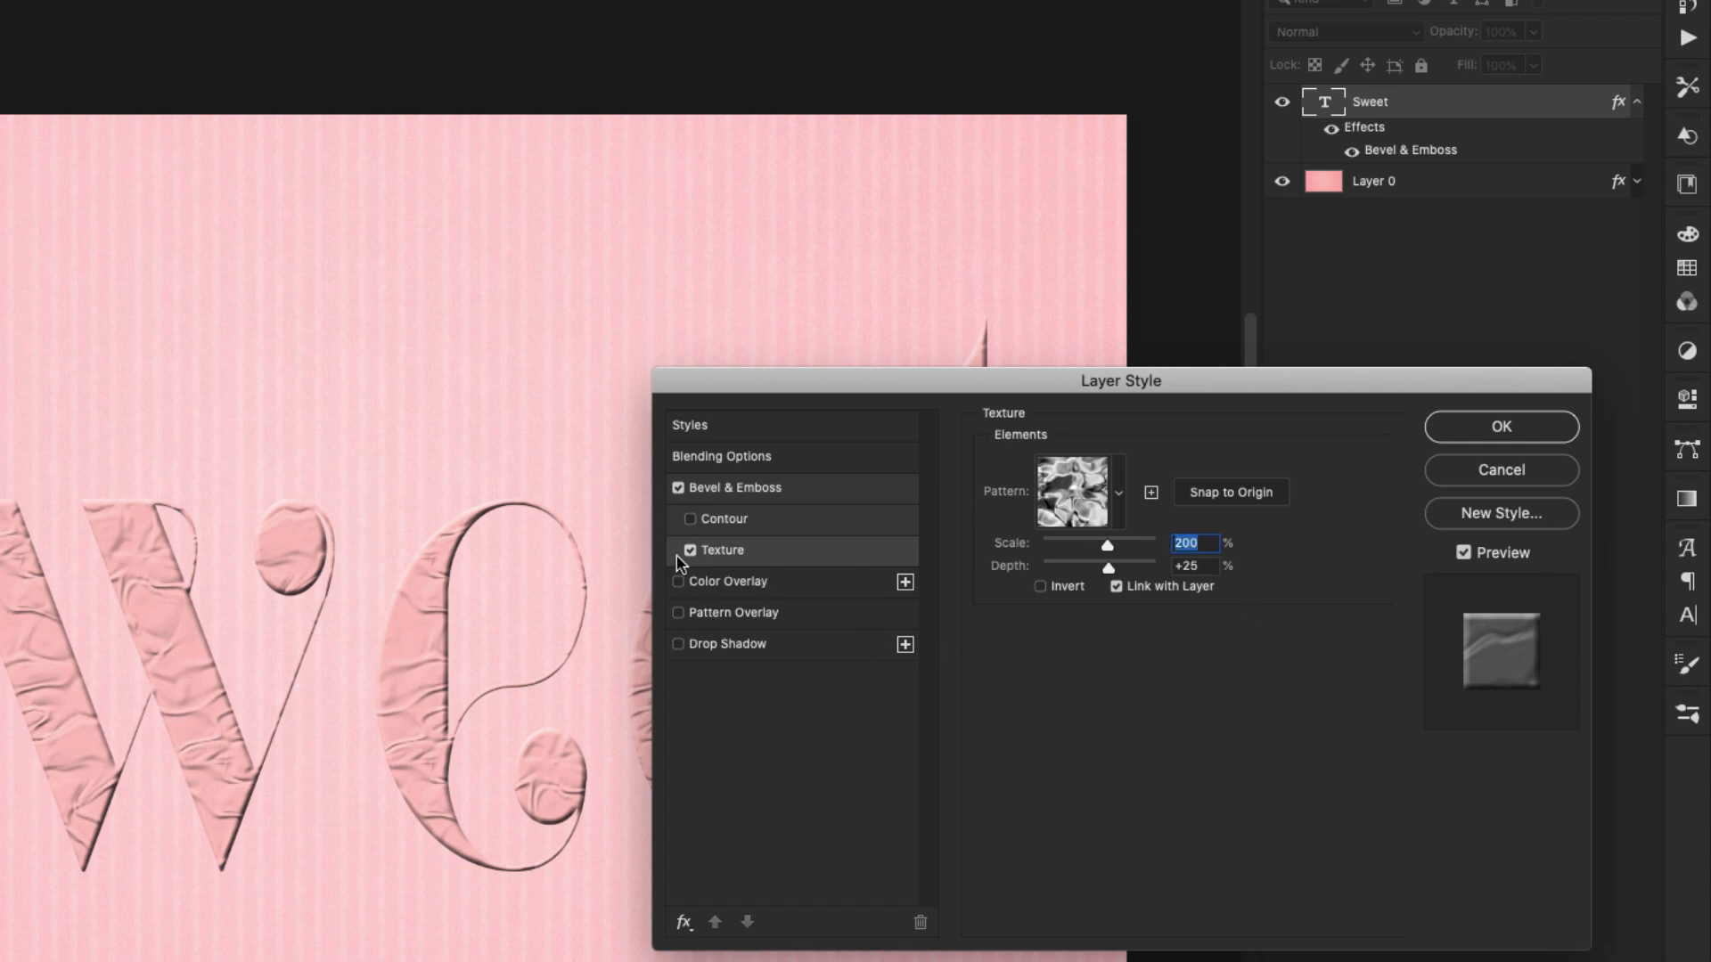
Step: Add a Color Overlay to the Sweet layer and set its colour to #884015
left_click(679, 582)
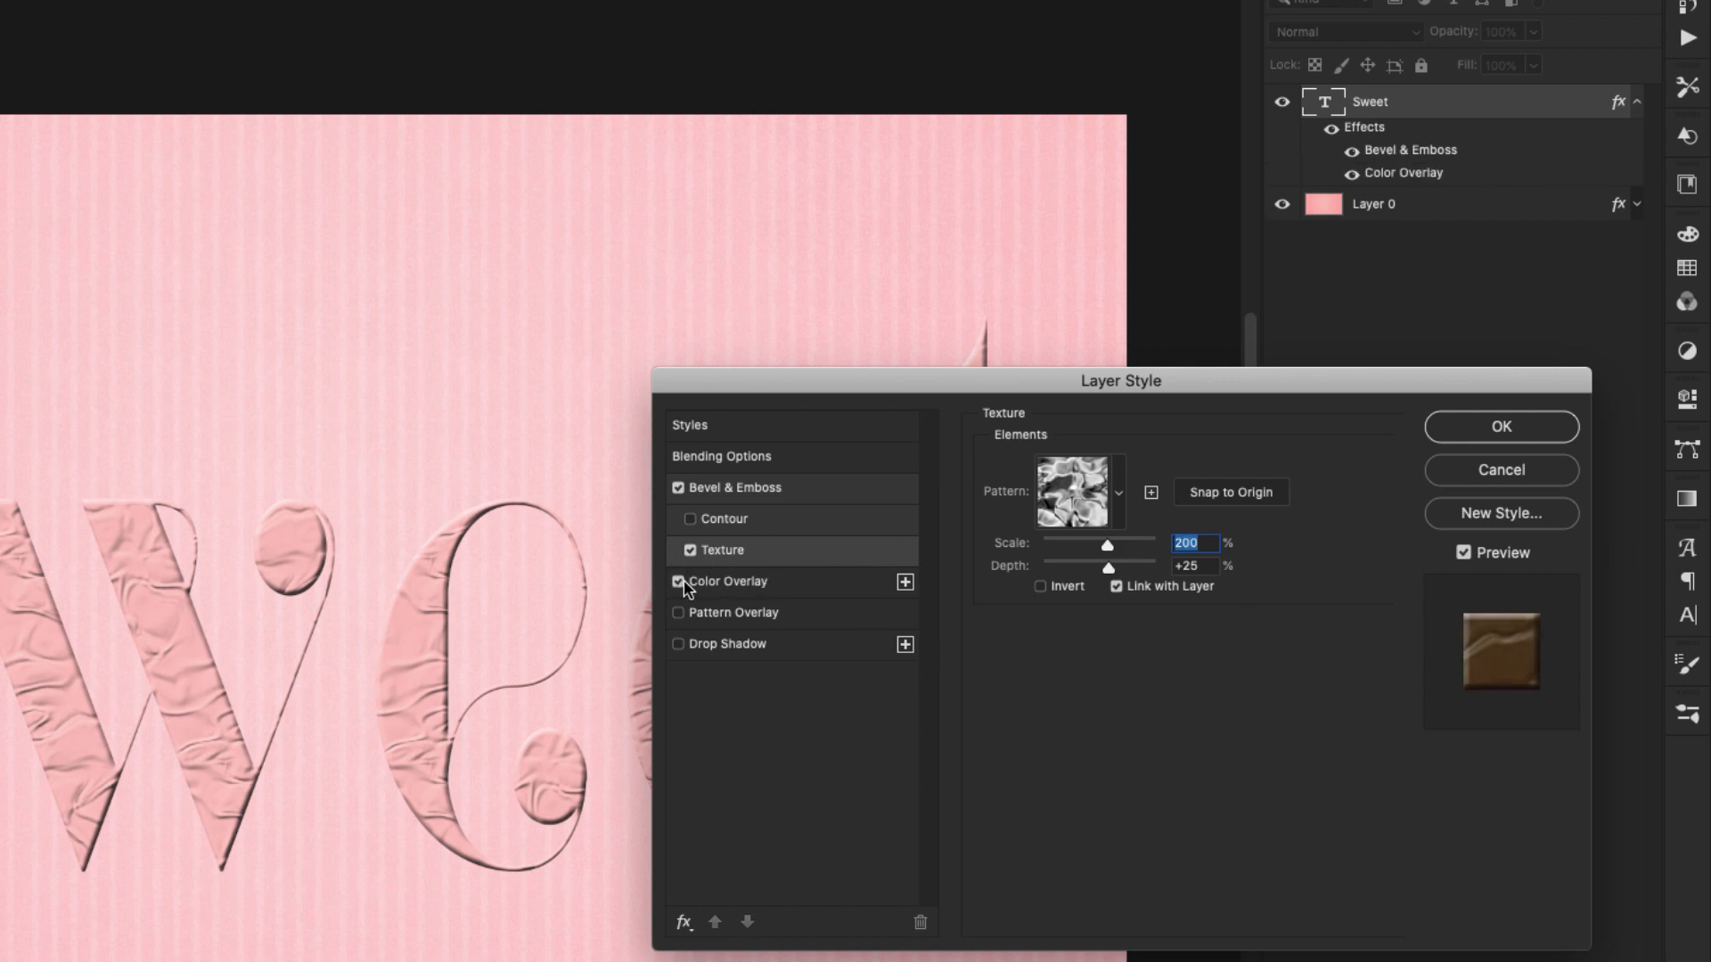
left_click(747, 583)
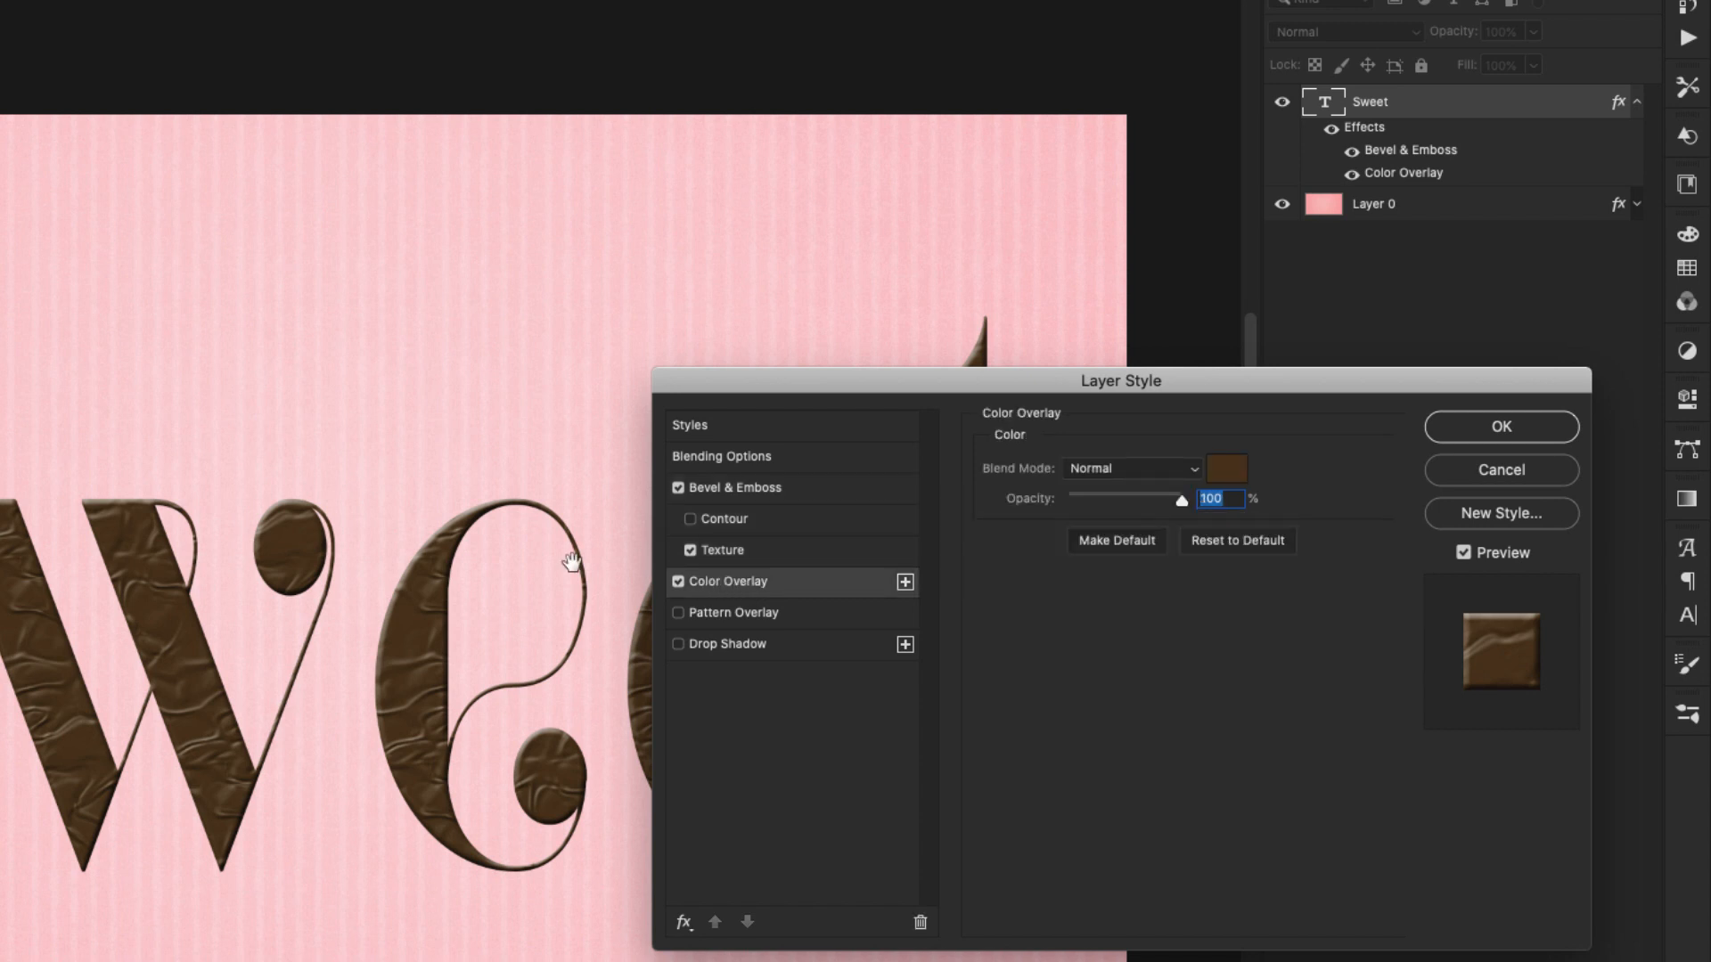
left_click(1225, 469)
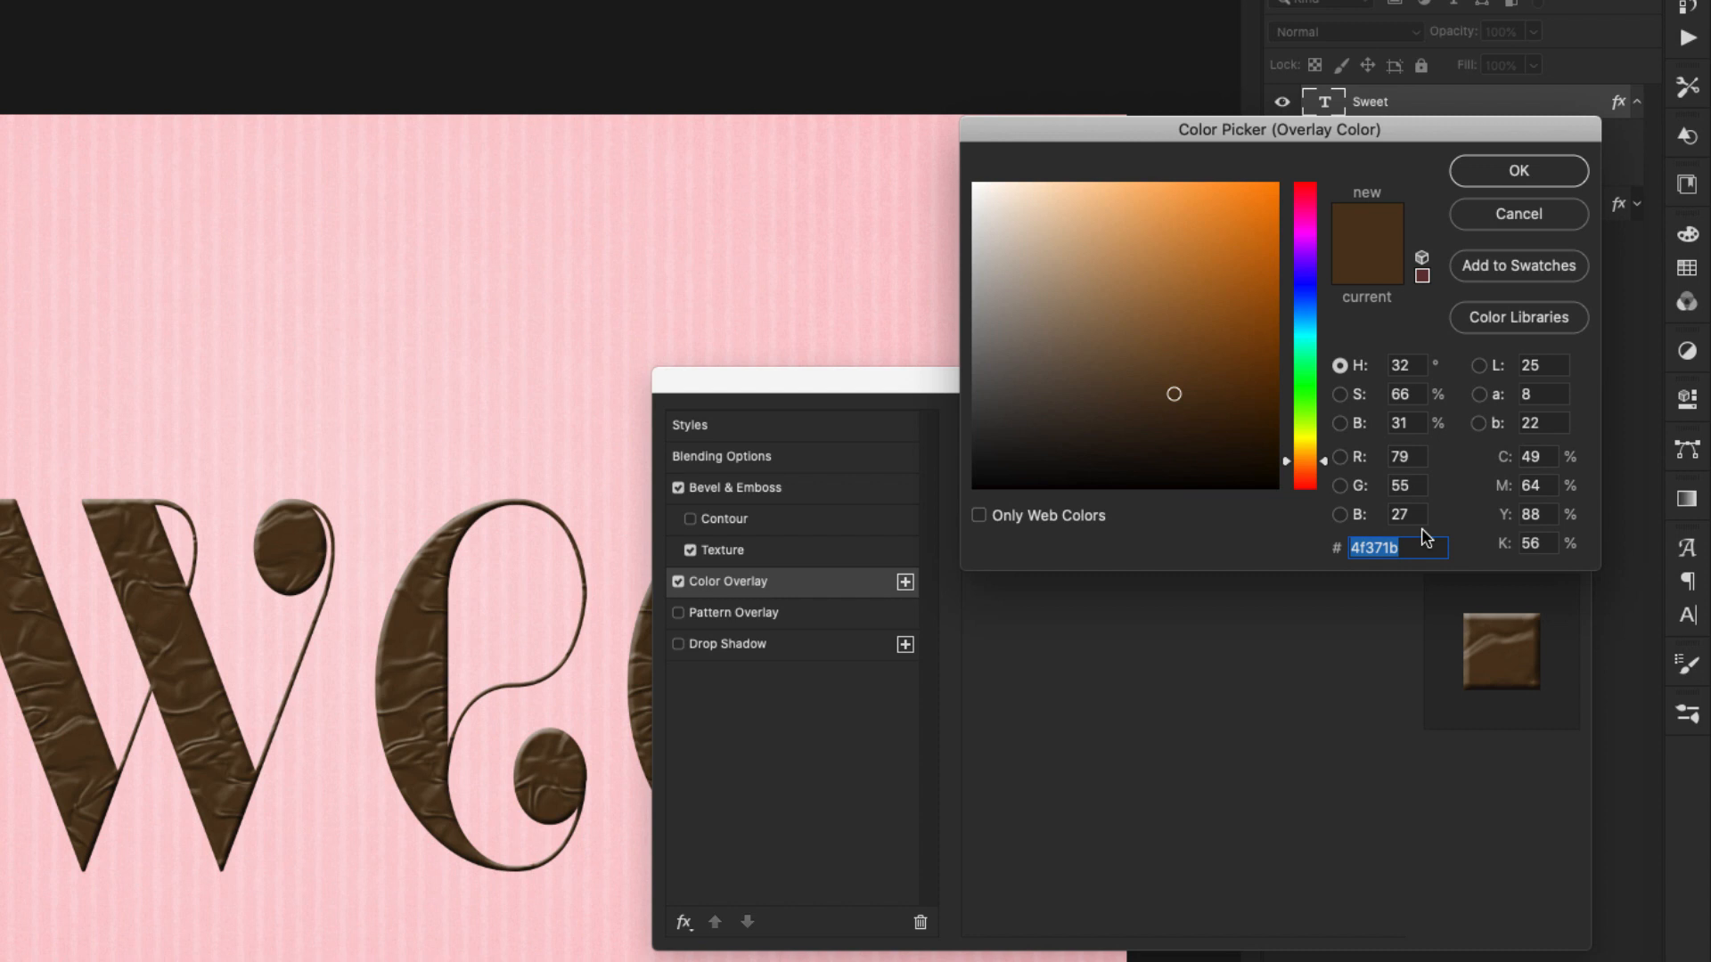
type("884015")
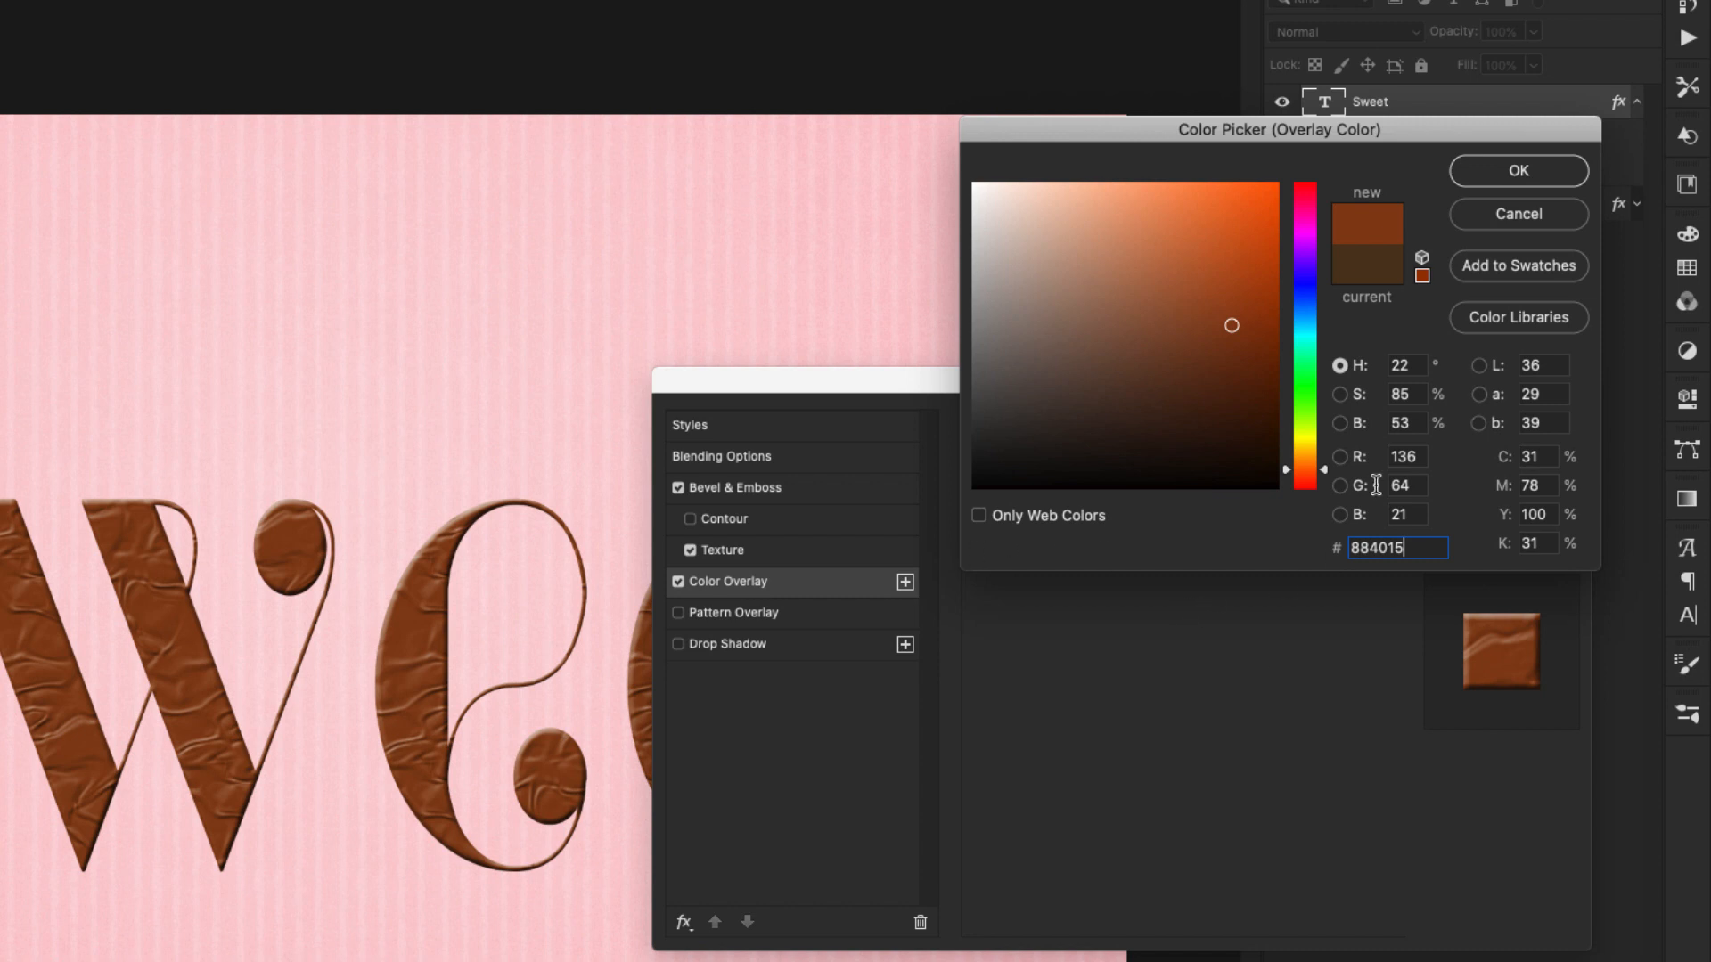
left_click(1524, 173)
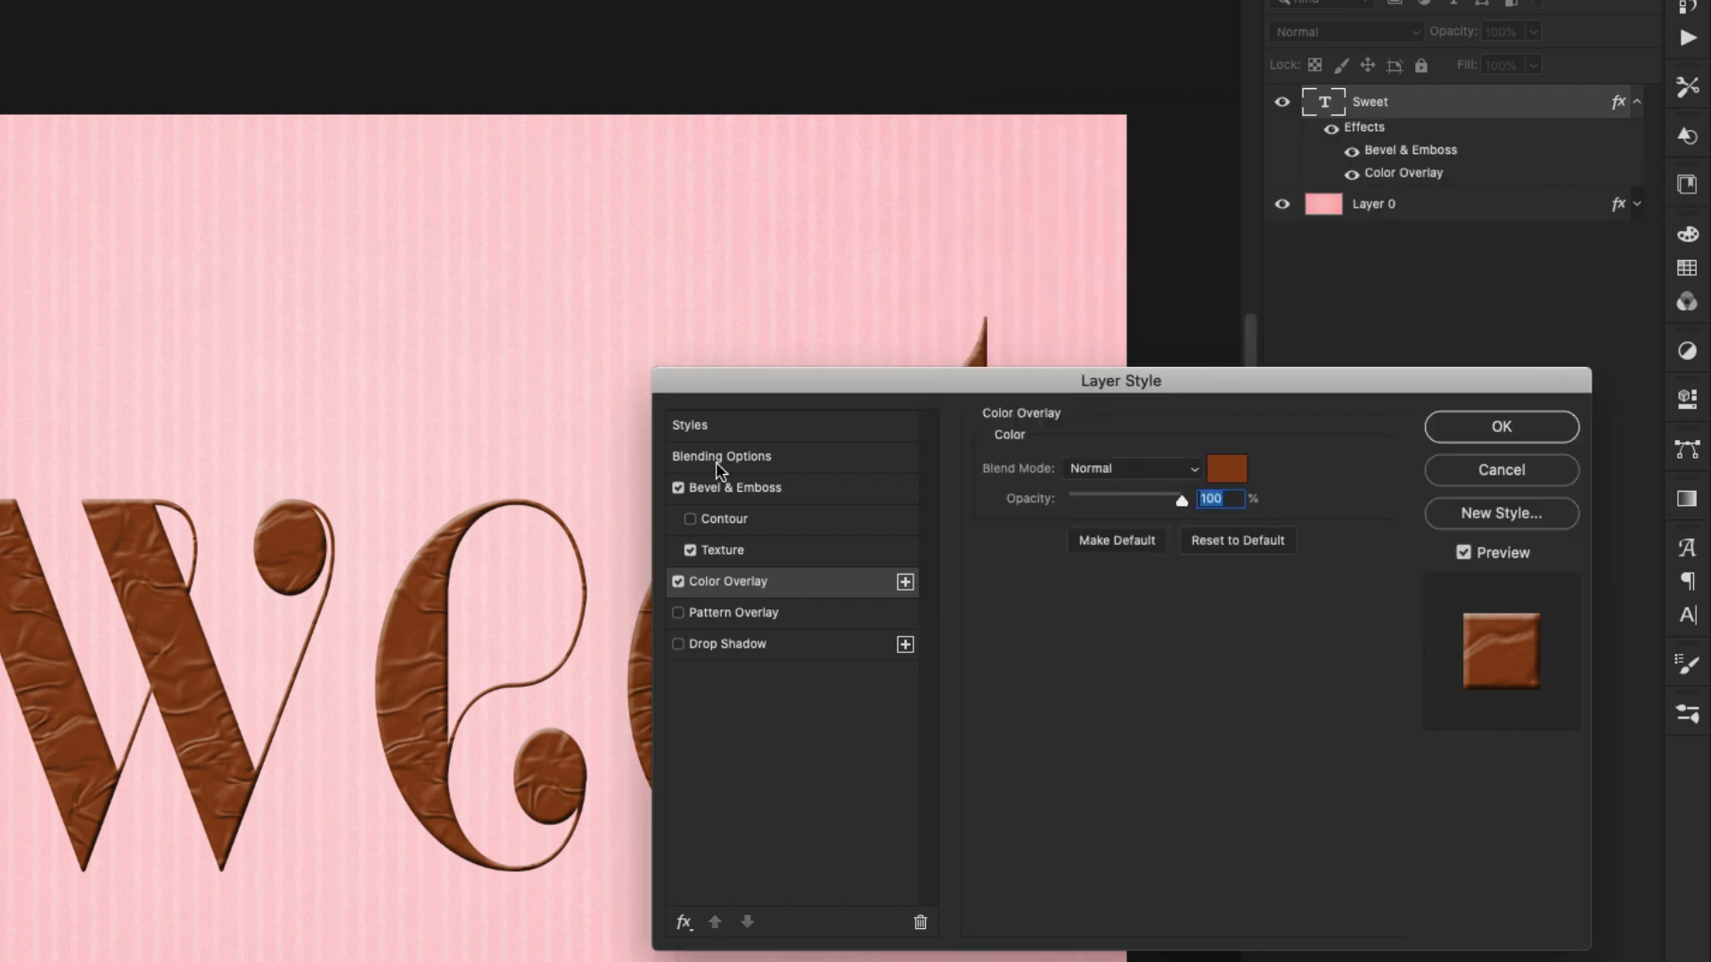
Step: Add a Drop Shadow with 75% opacity and 6 px distance, and apply the text's layer style
left_click(723, 644)
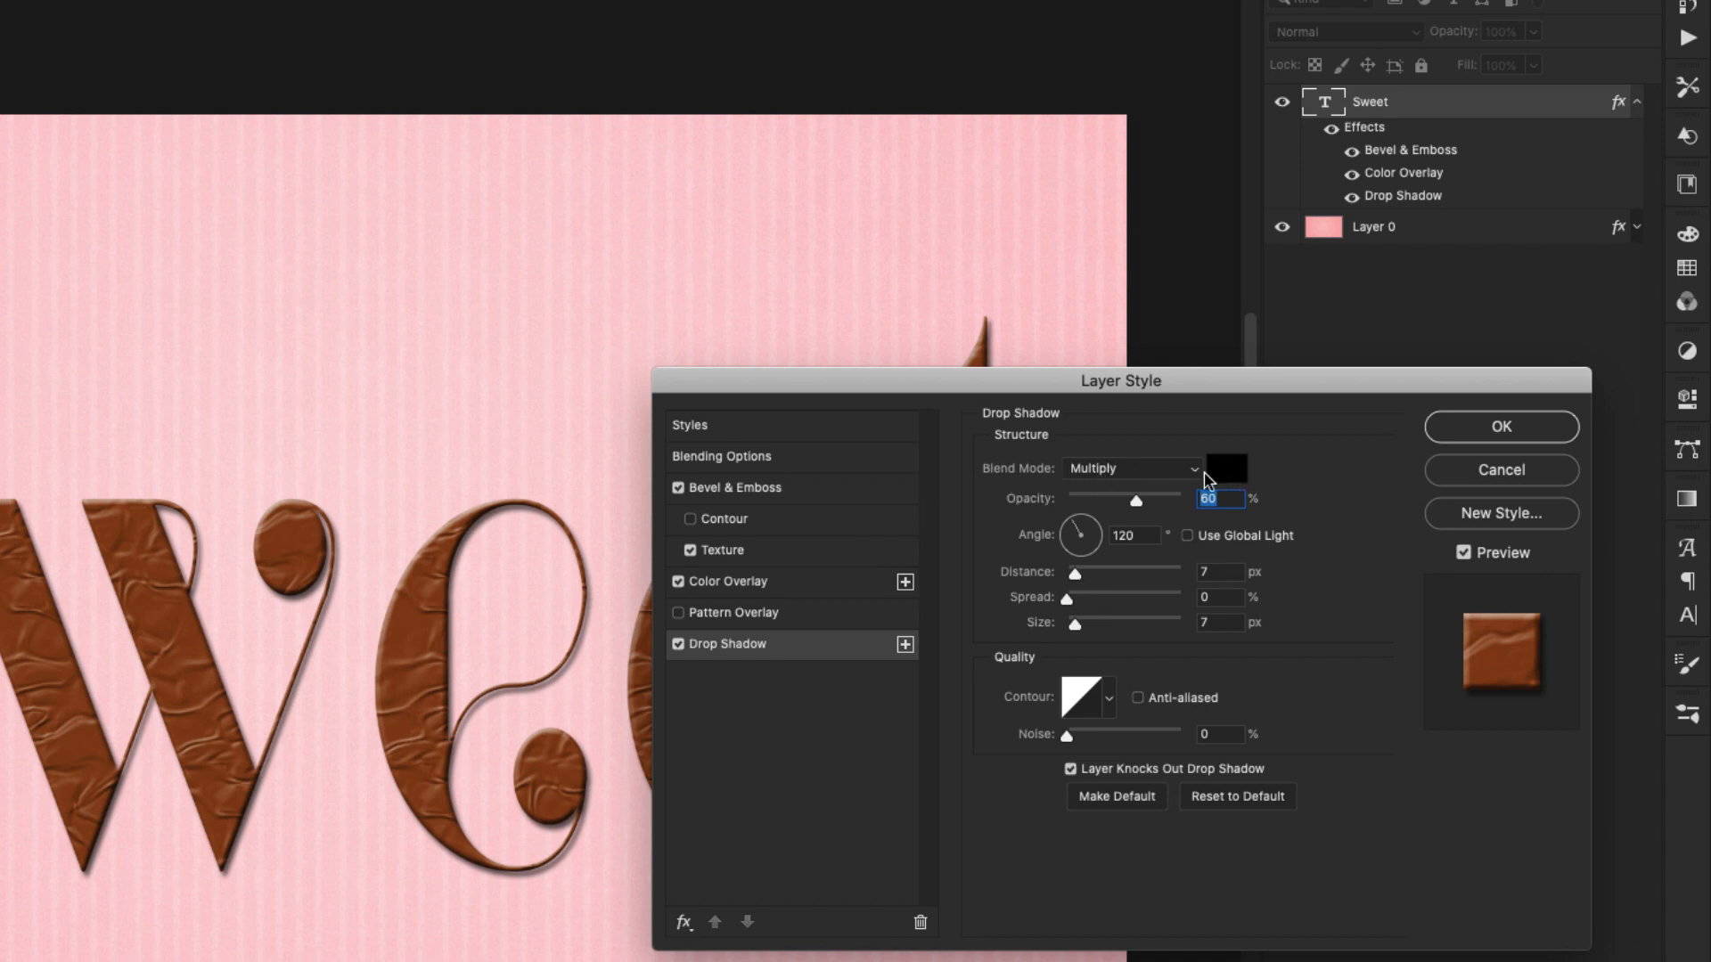
type("75")
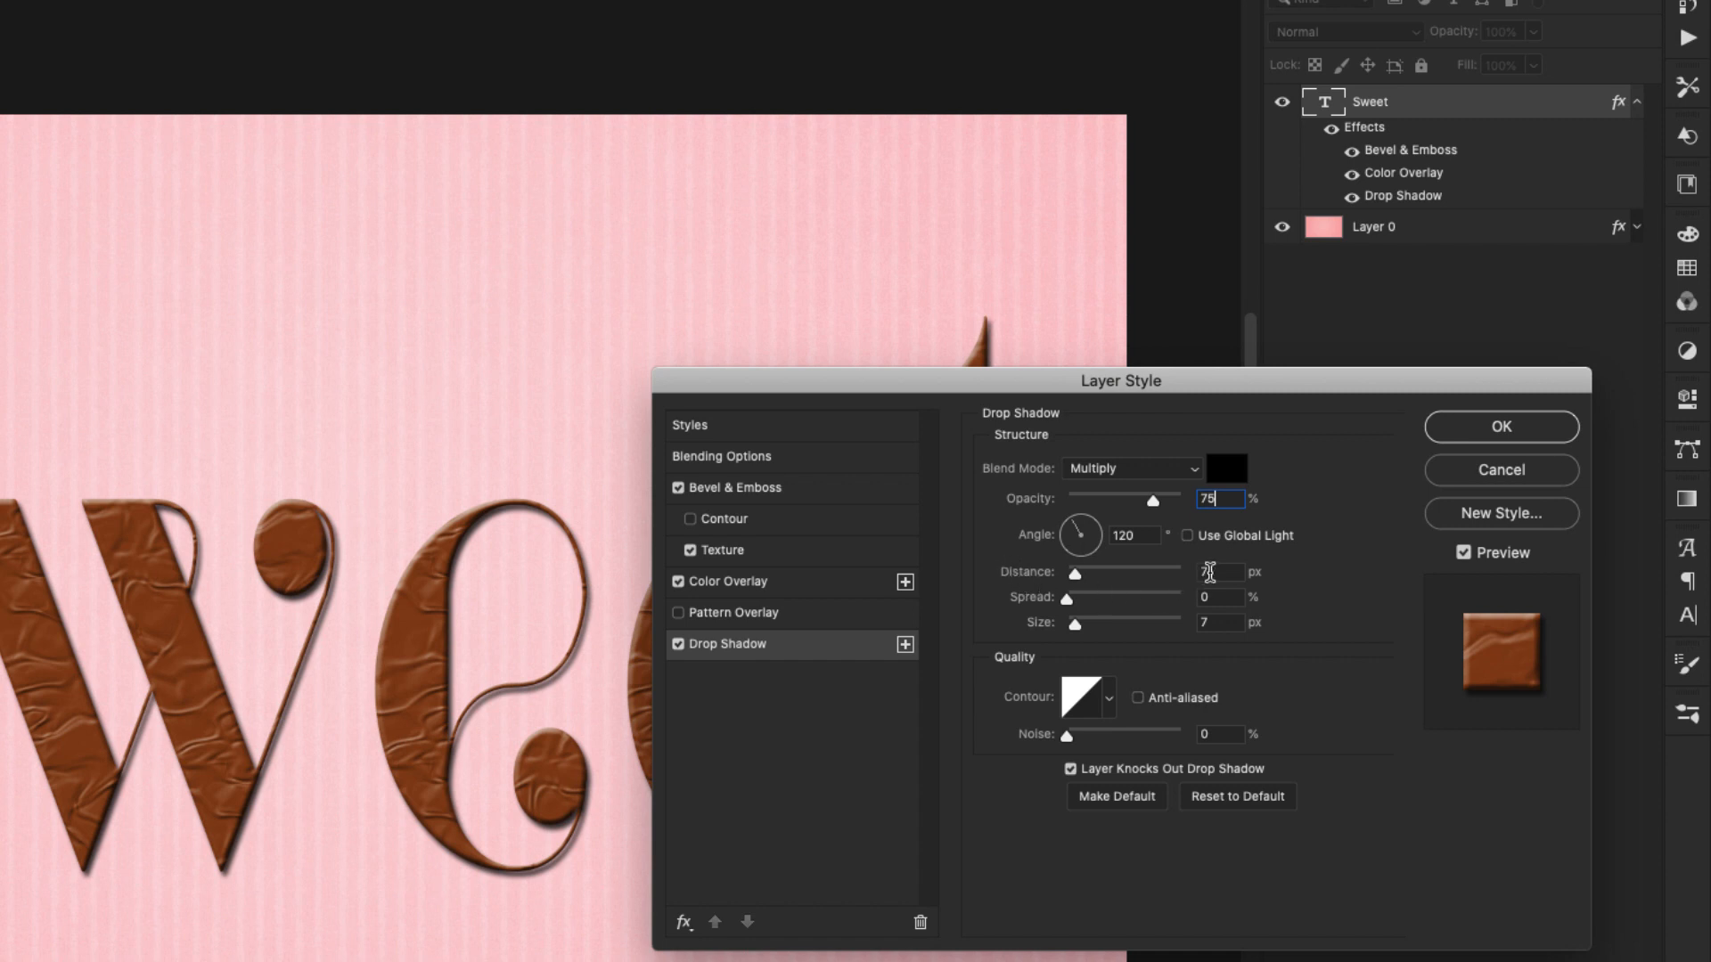
double_click(1209, 572)
type("6")
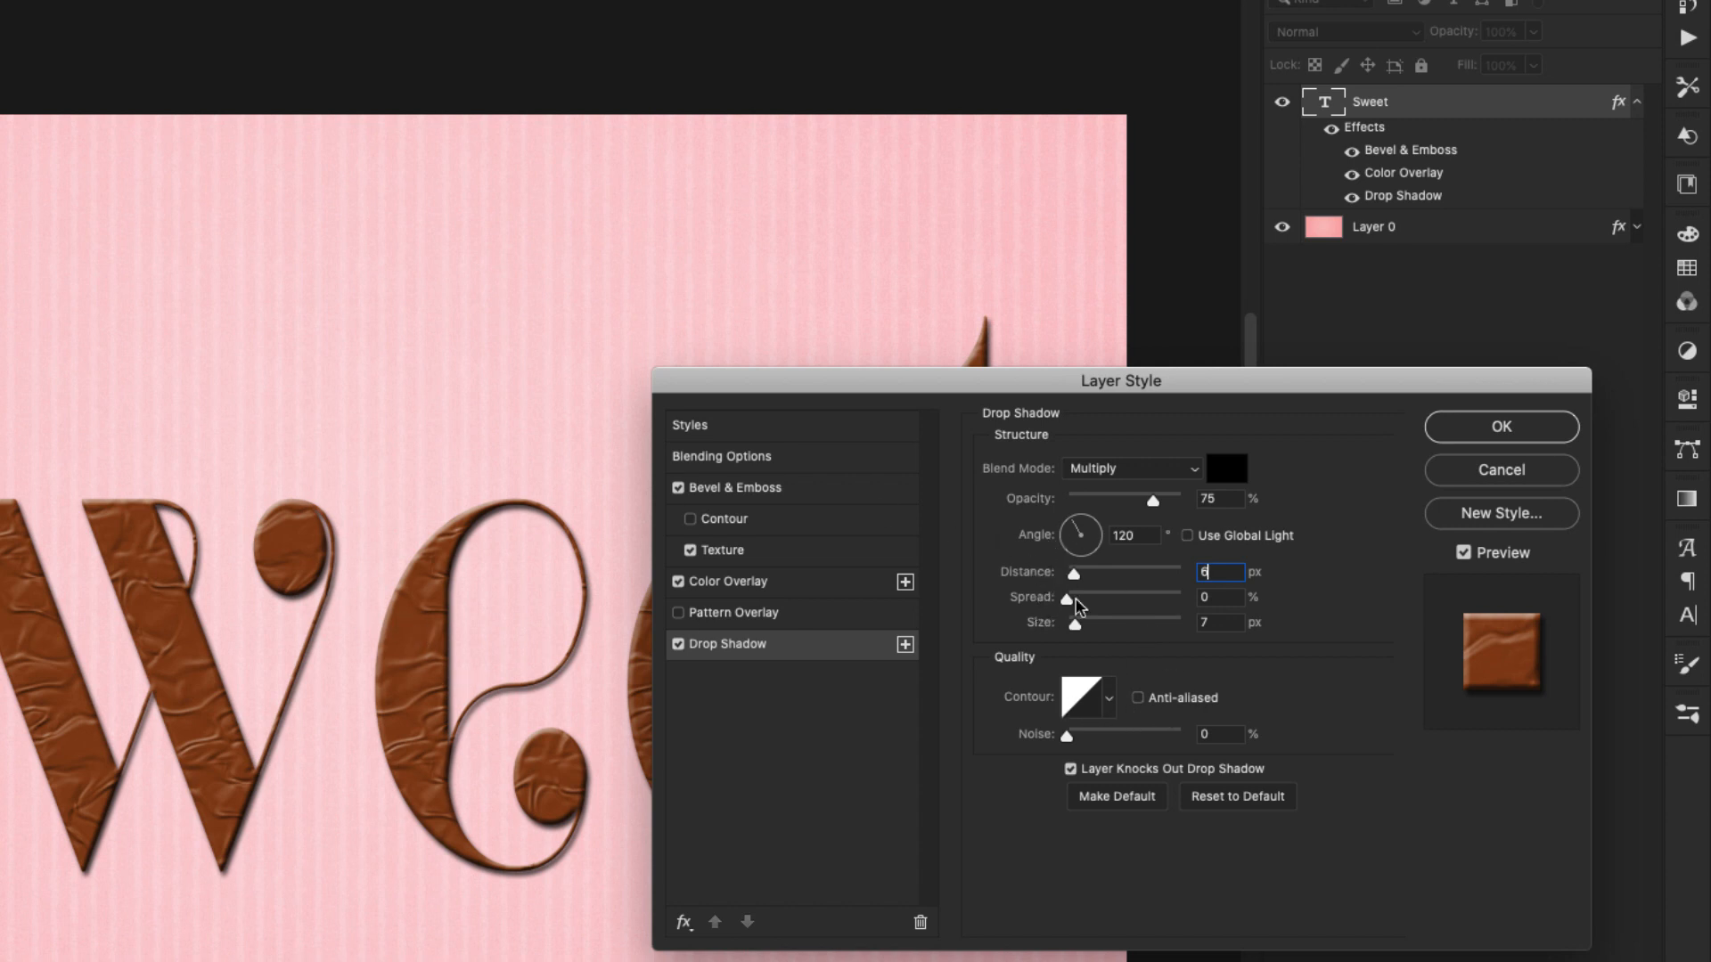
left_click(1525, 432)
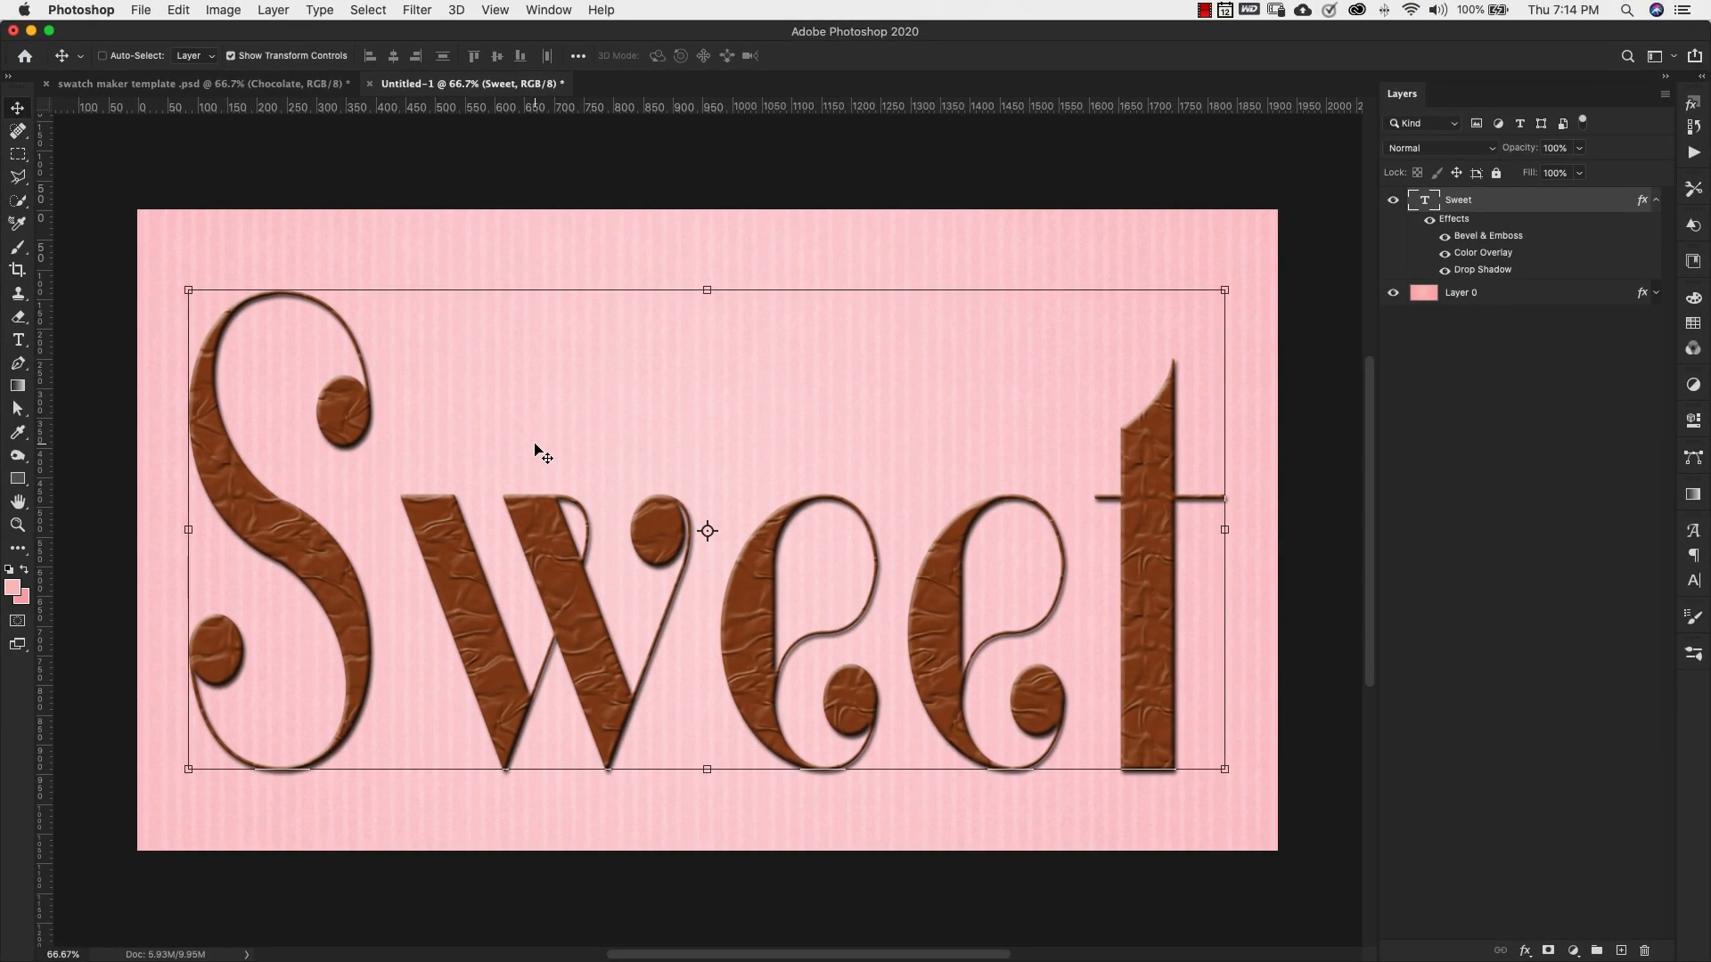
Step: Deselect the text layer, switch to the swatch maker template document, and hide the Styles group inside Resources to view the colour swatches
key("super+d")
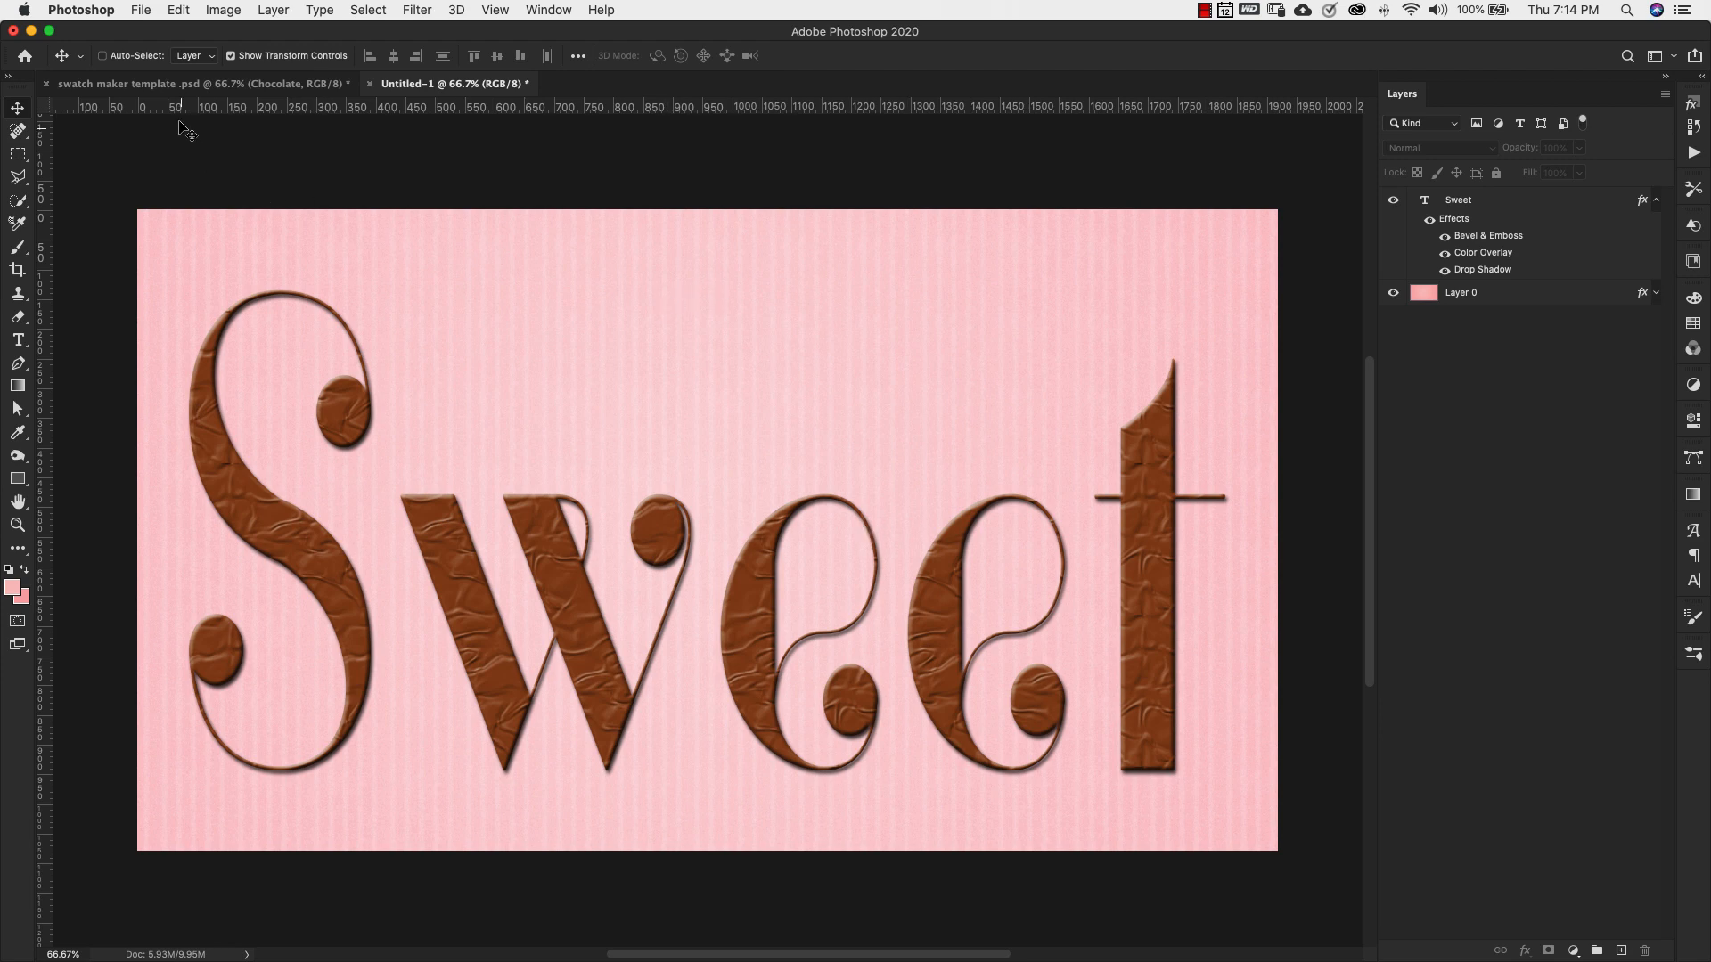
left_click(148, 86)
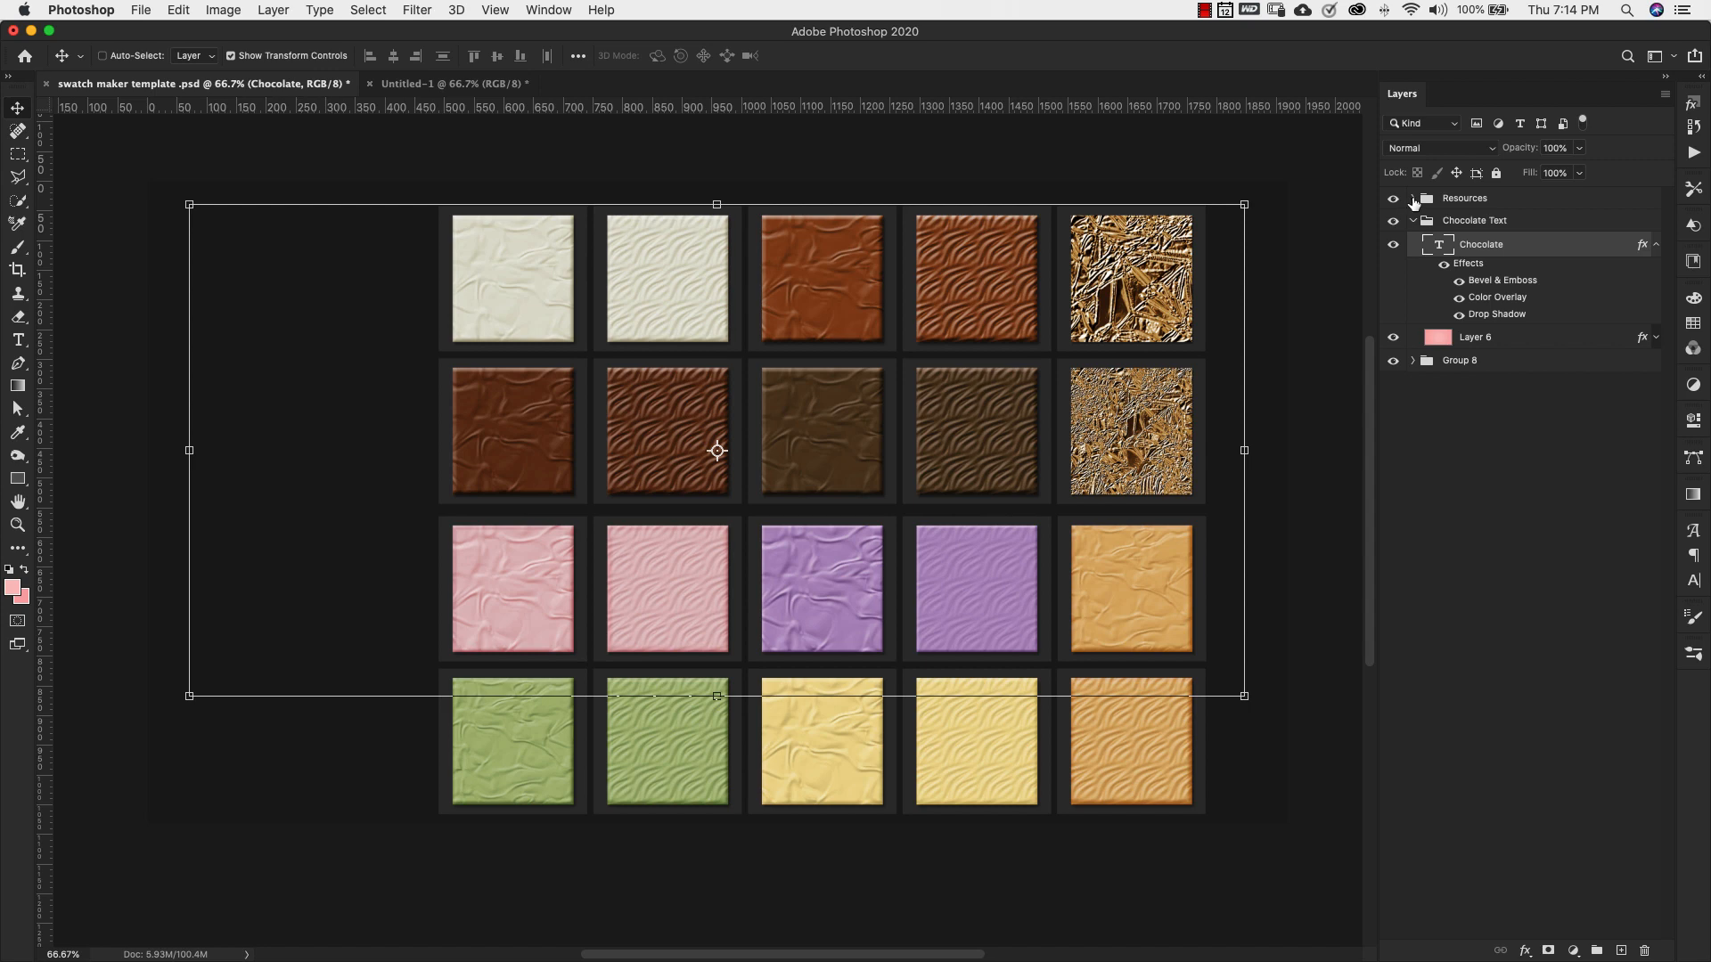
left_click(1413, 198)
left_click(1566, 695)
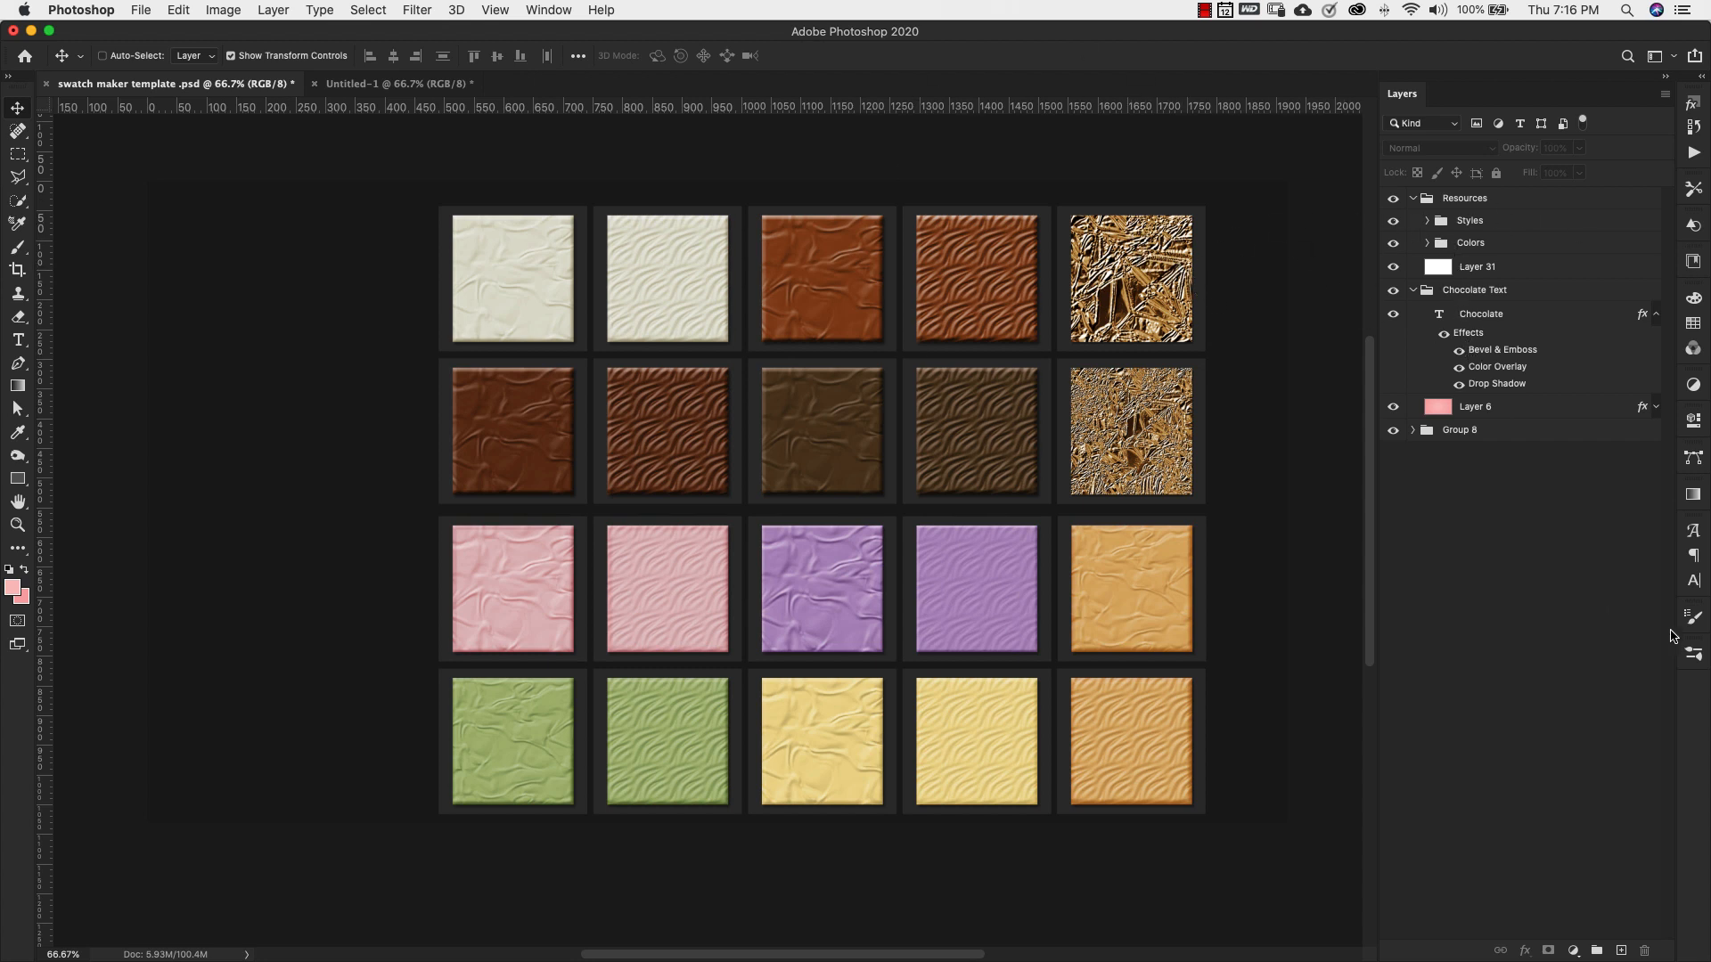
left_click(1694, 648)
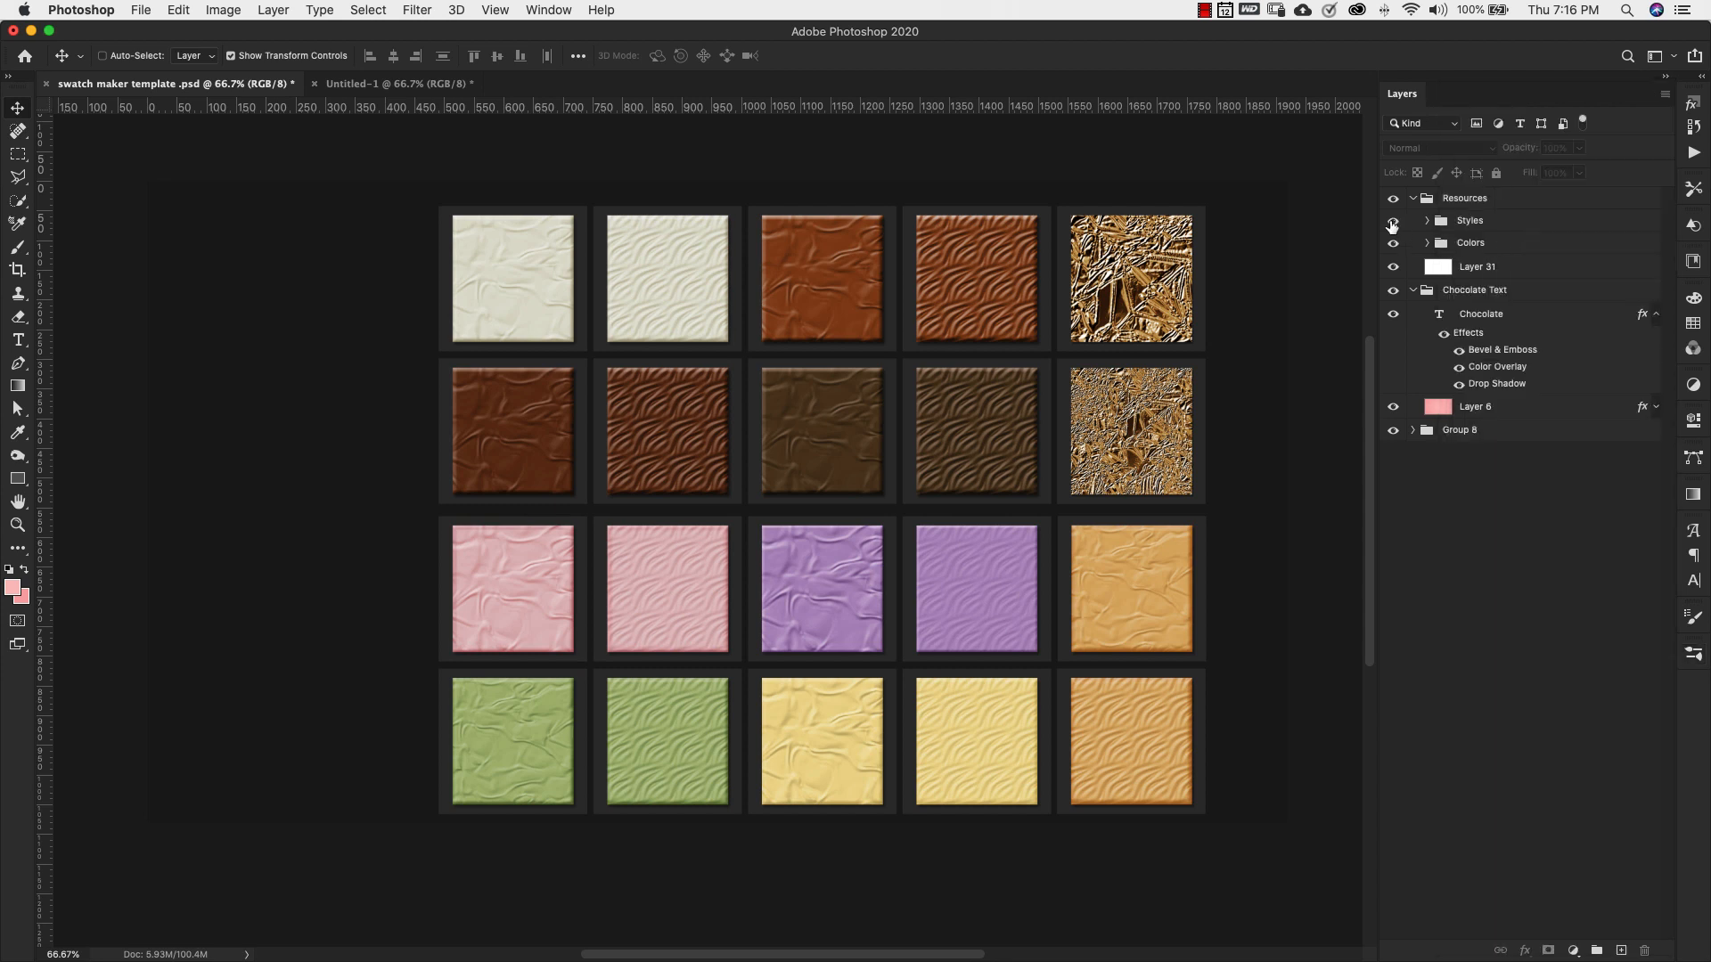
left_click(1392, 222)
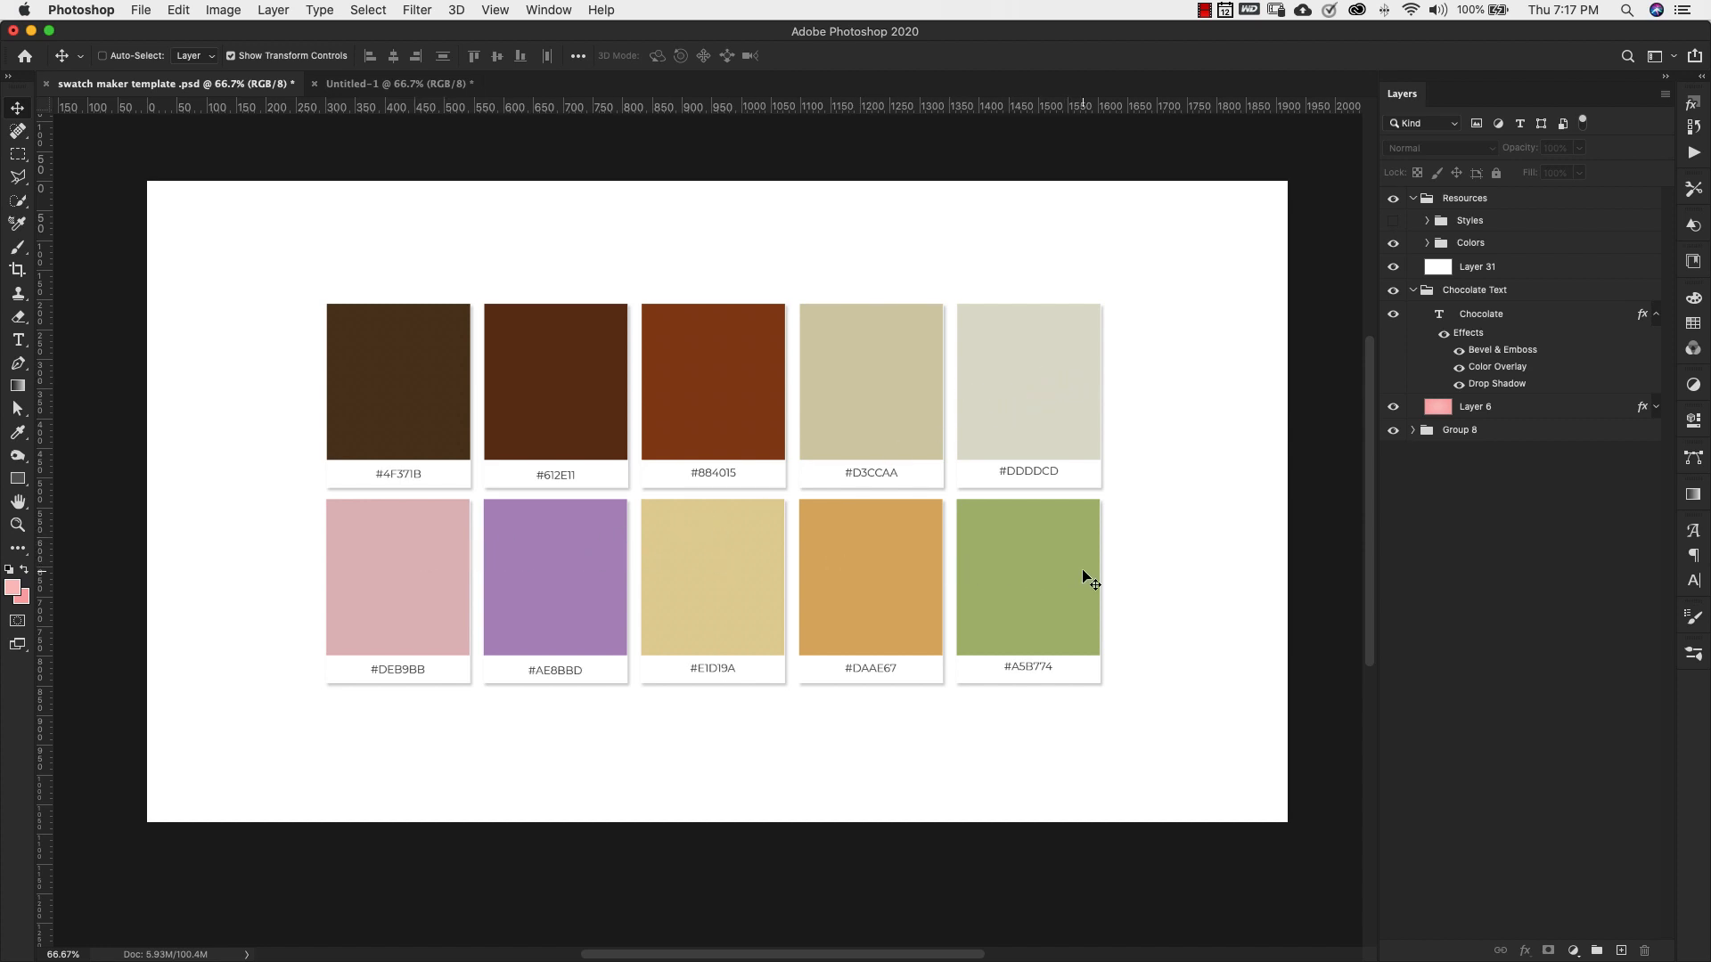
Step: Show the Styles group's texture swatches, collapse the Chocolate Text group, and switch back to the Untitled-1 document
left_click(1393, 221)
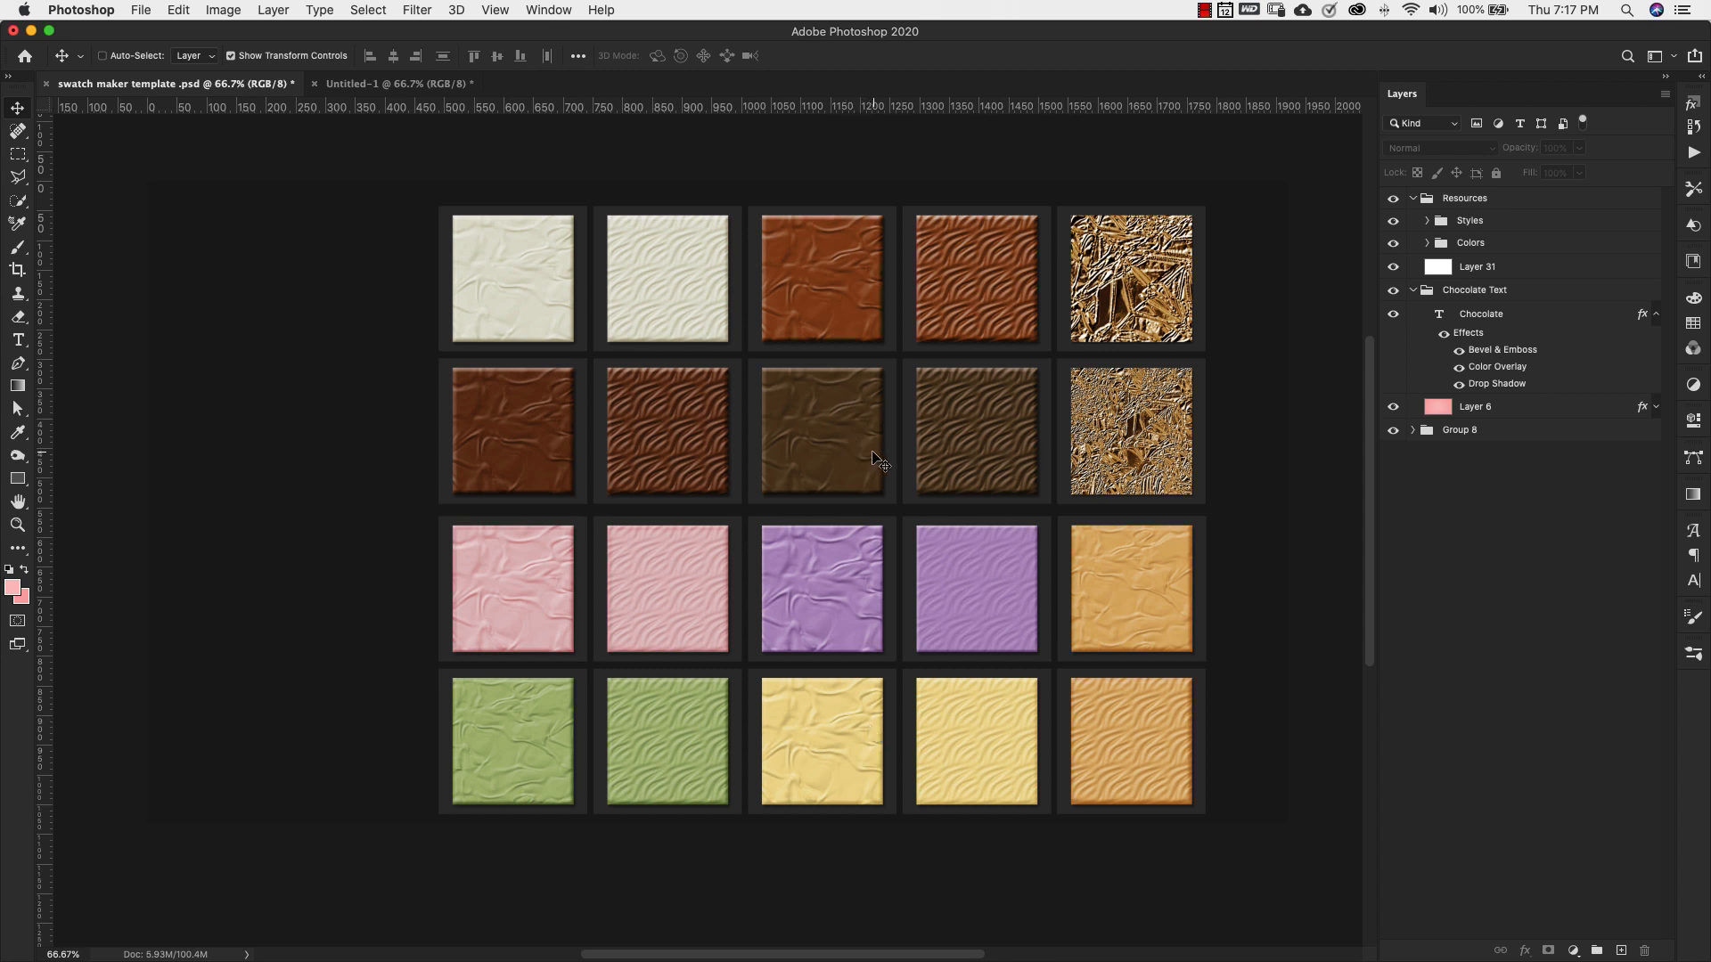
left_click(1412, 290)
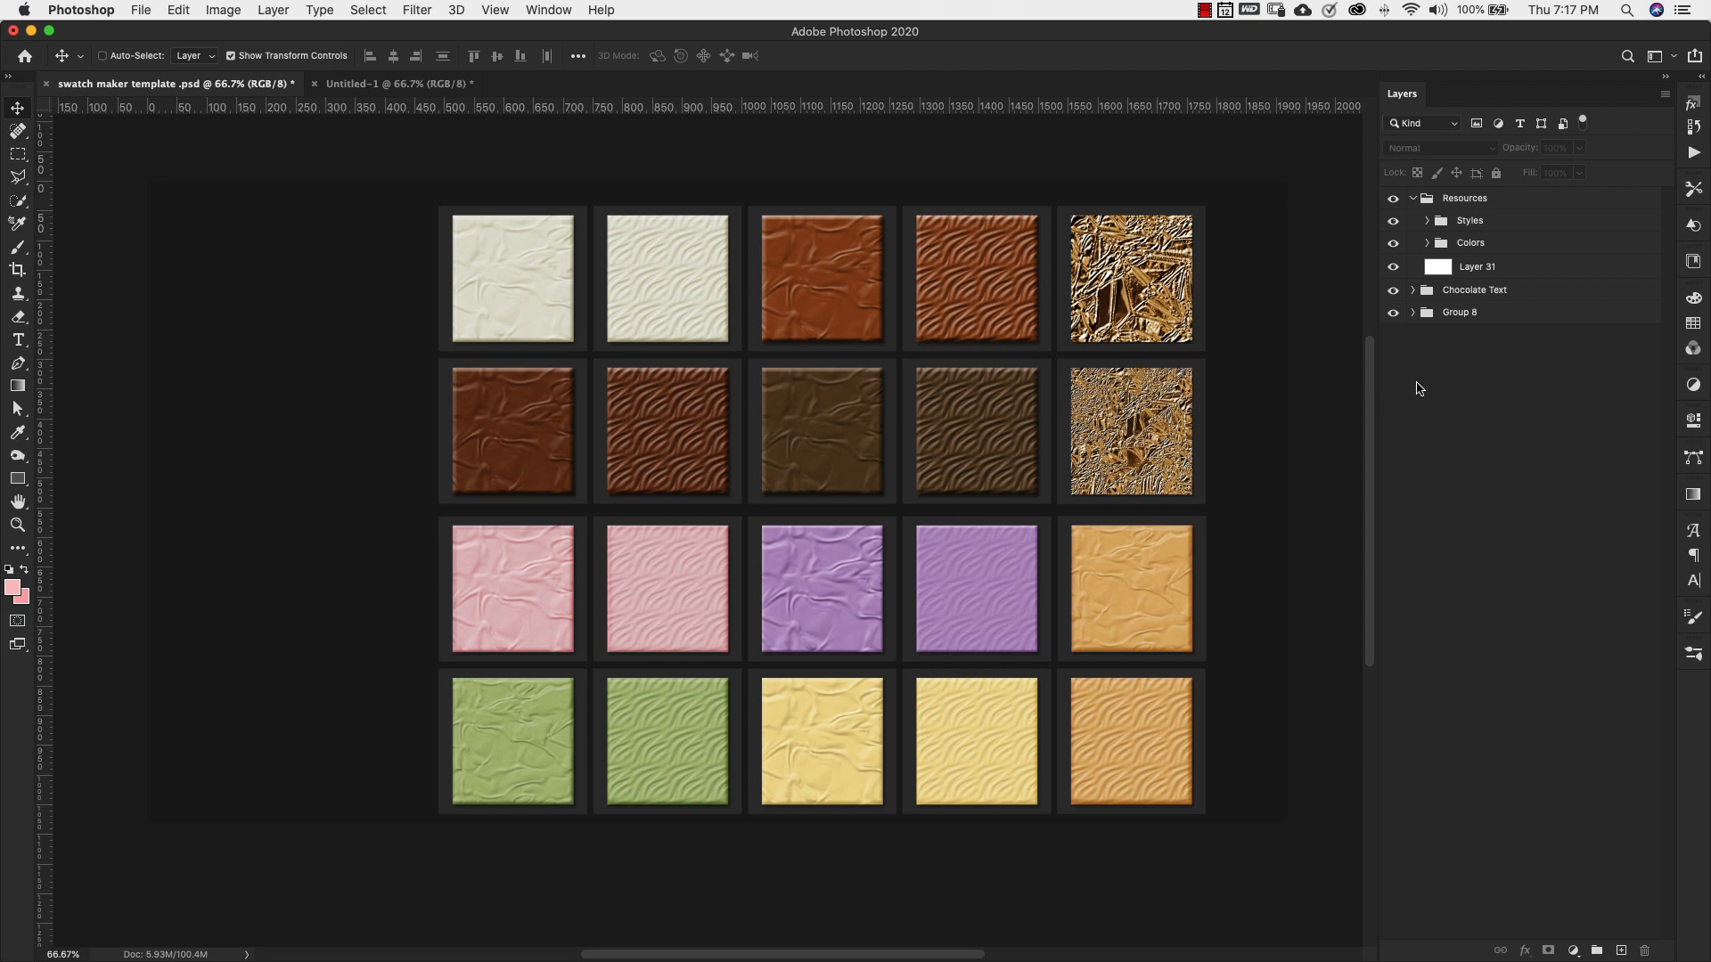
left_click(357, 84)
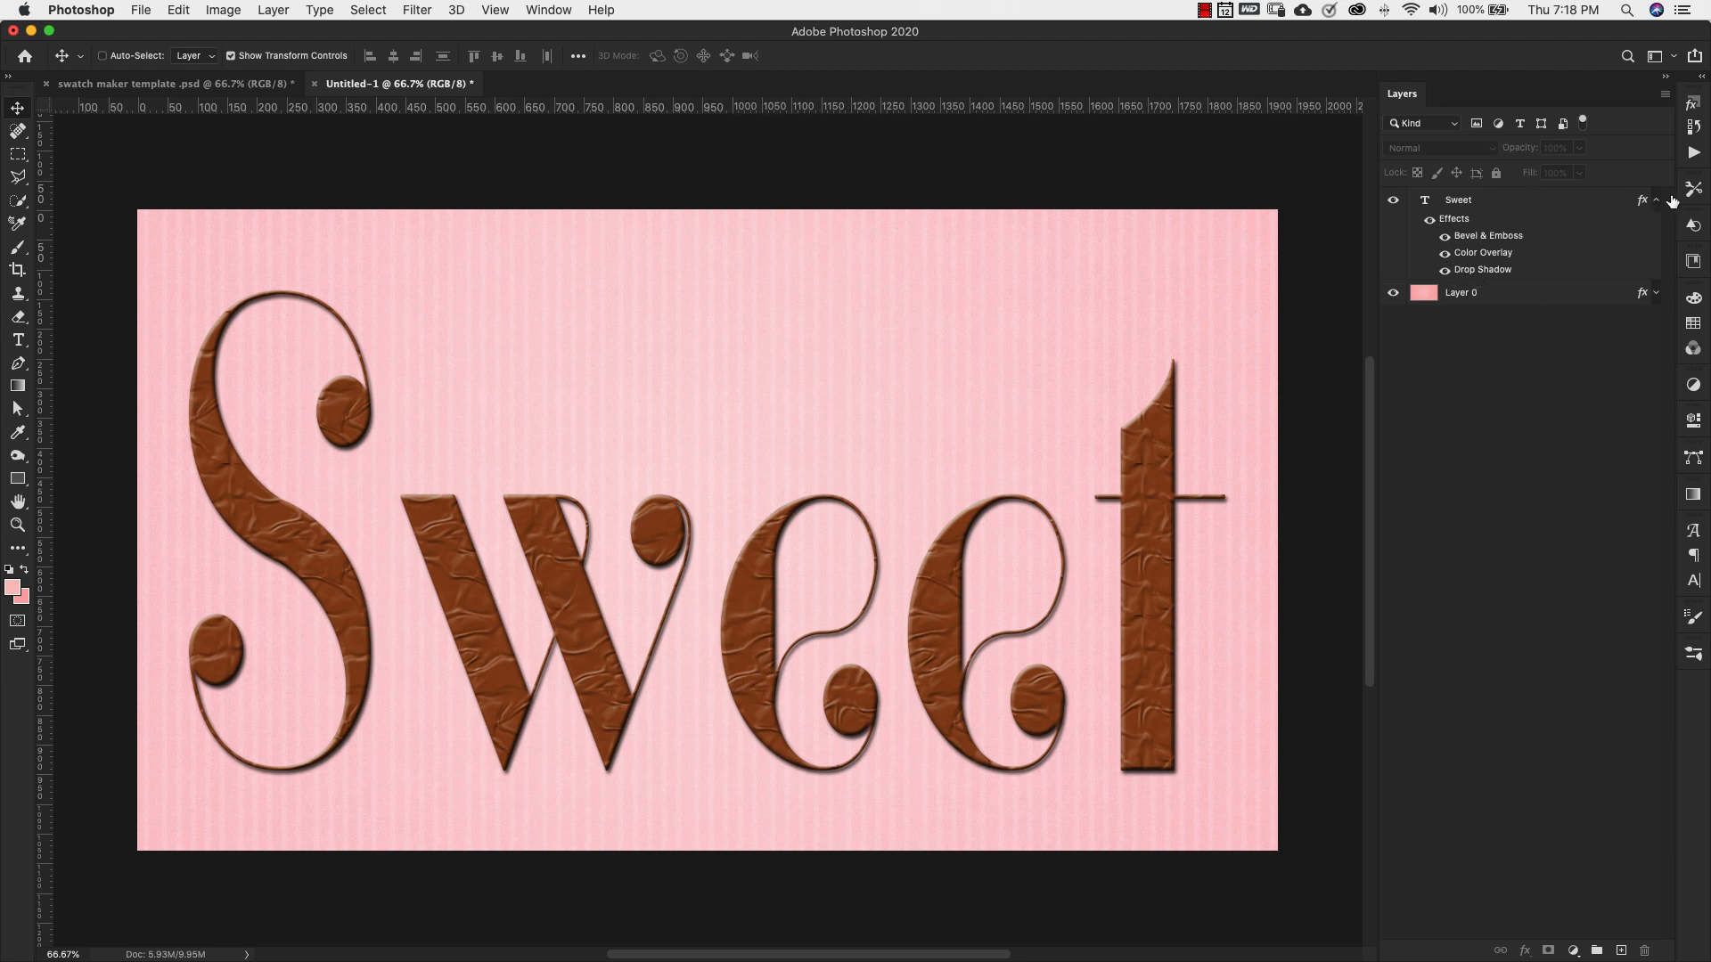
Step: Save the Sweet layer's effects as a new layer style named Style 1, and apply that saved style to the text
double_click(1457, 224)
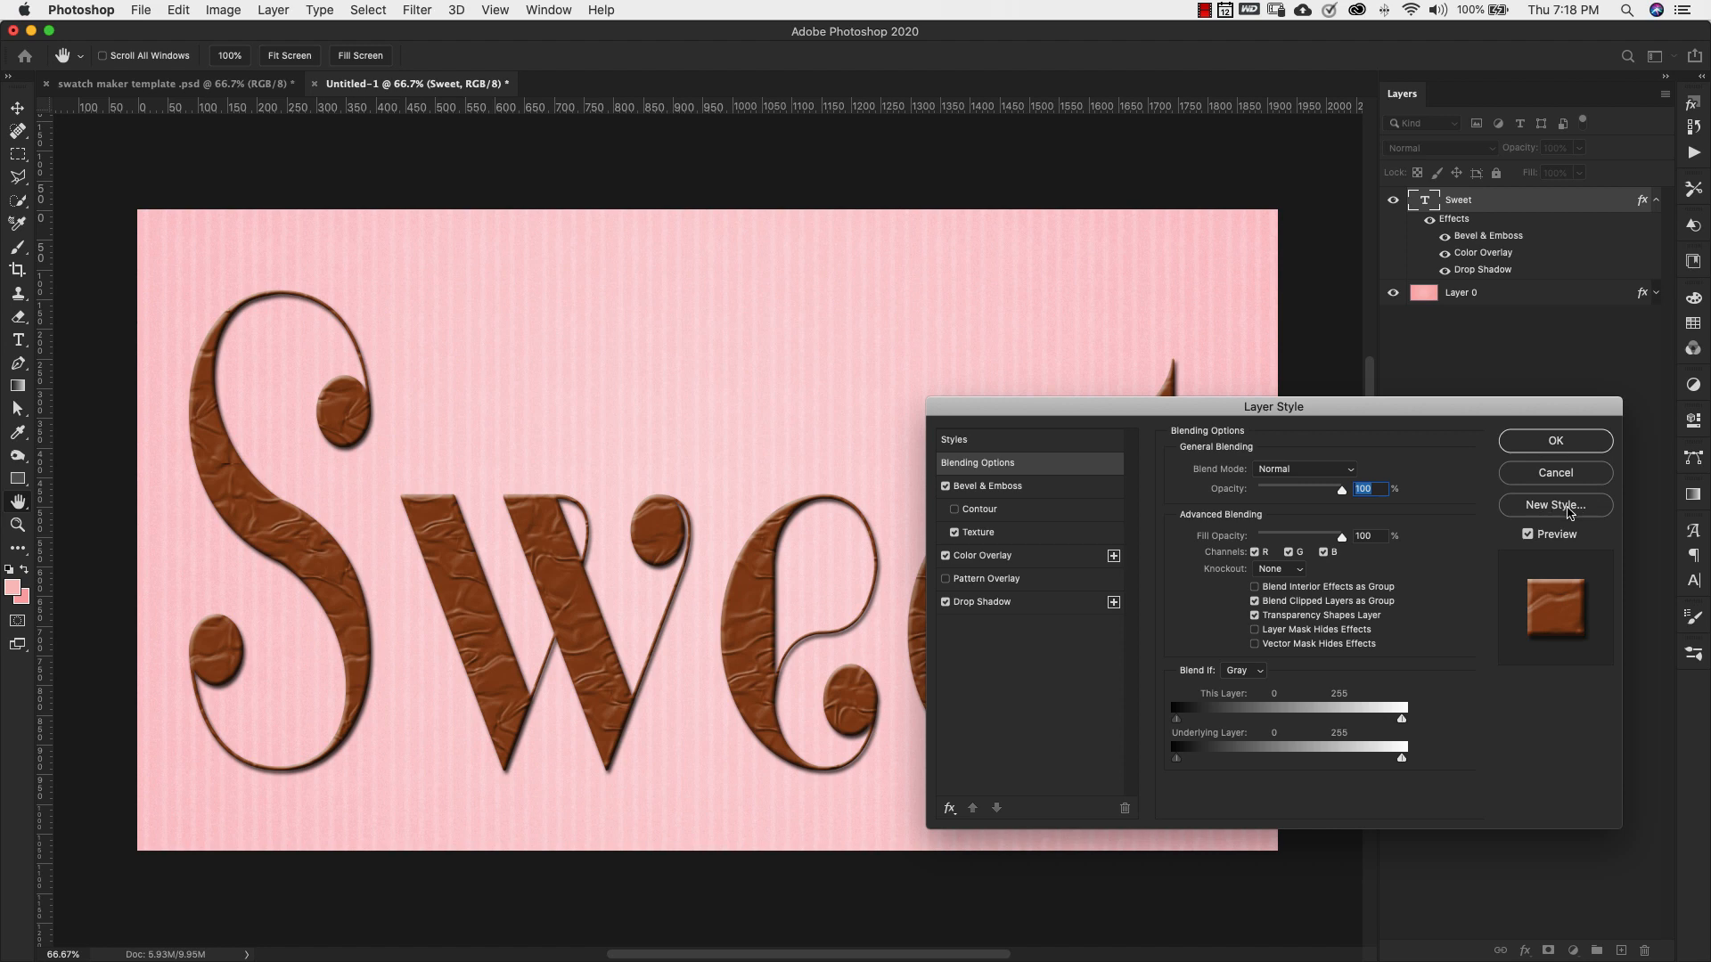
left_click(1566, 510)
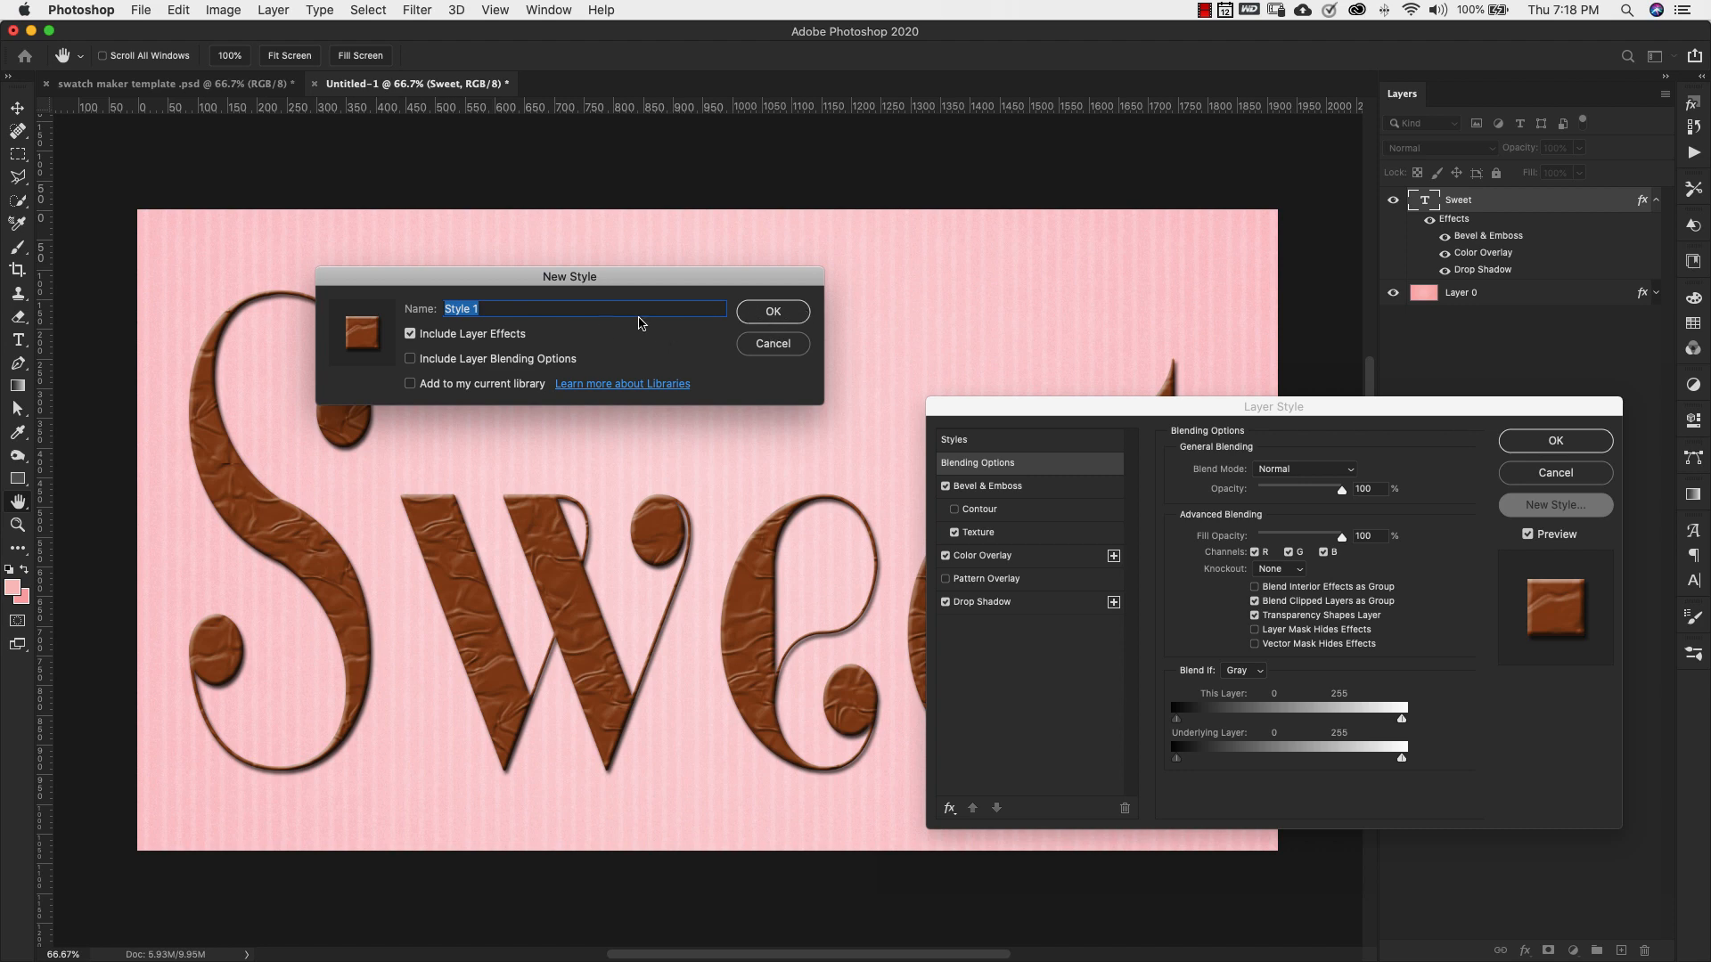
left_click(777, 313)
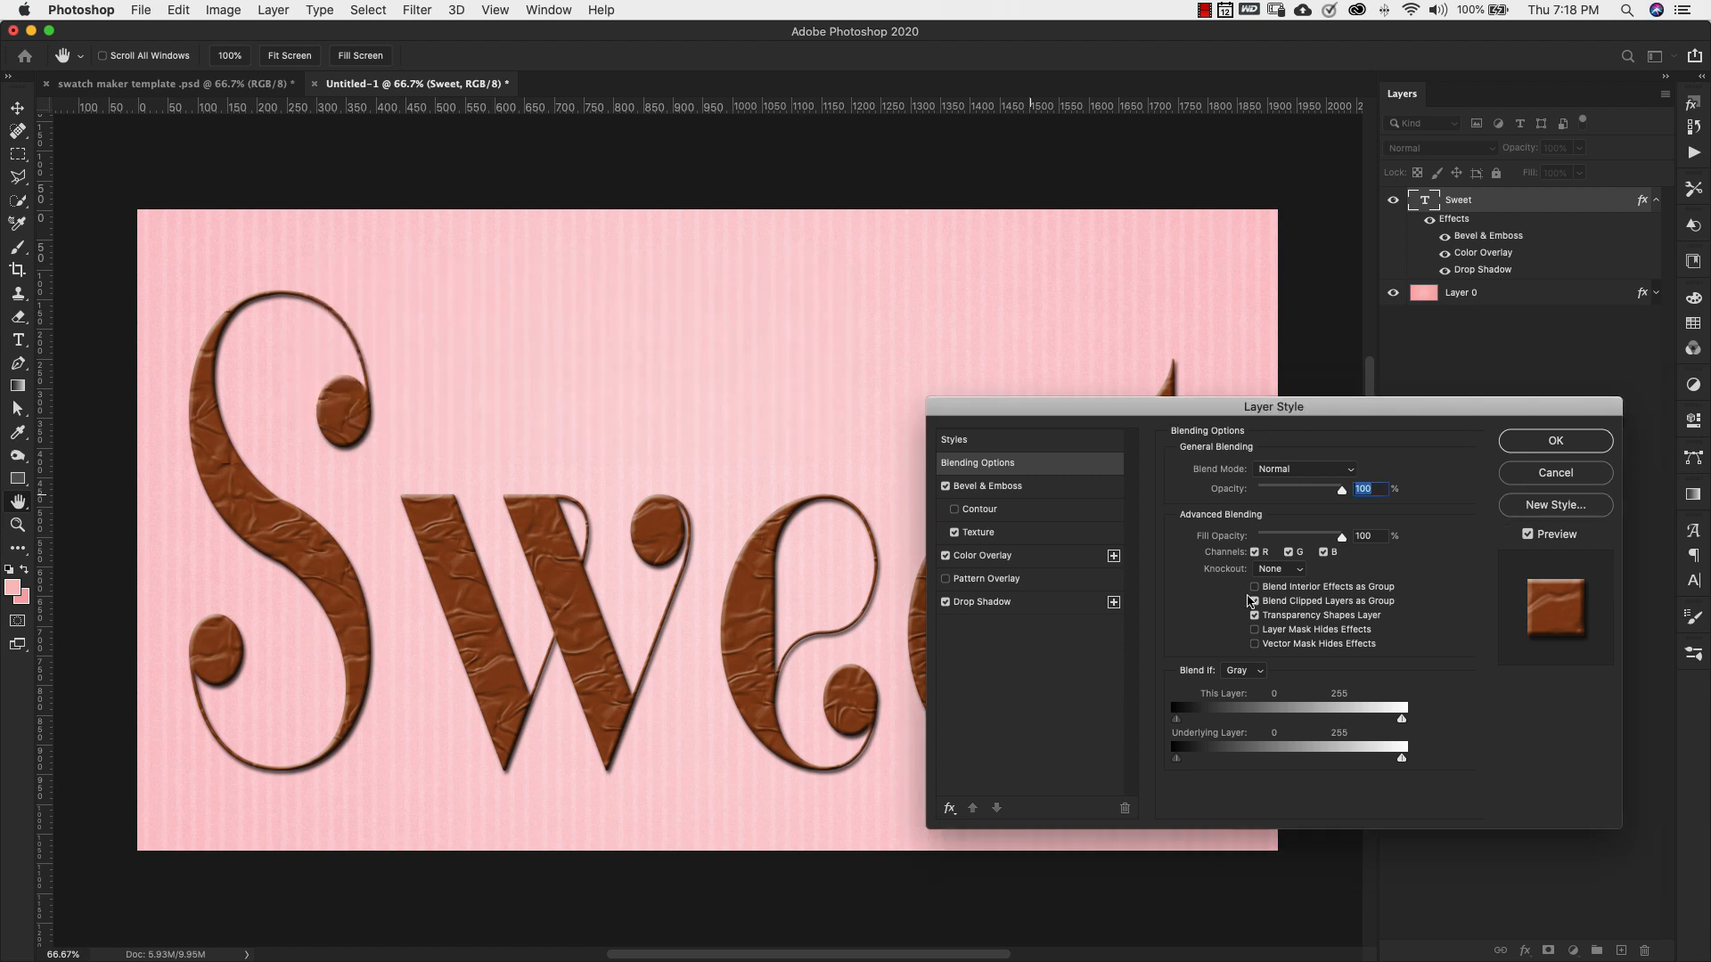
left_click(1561, 443)
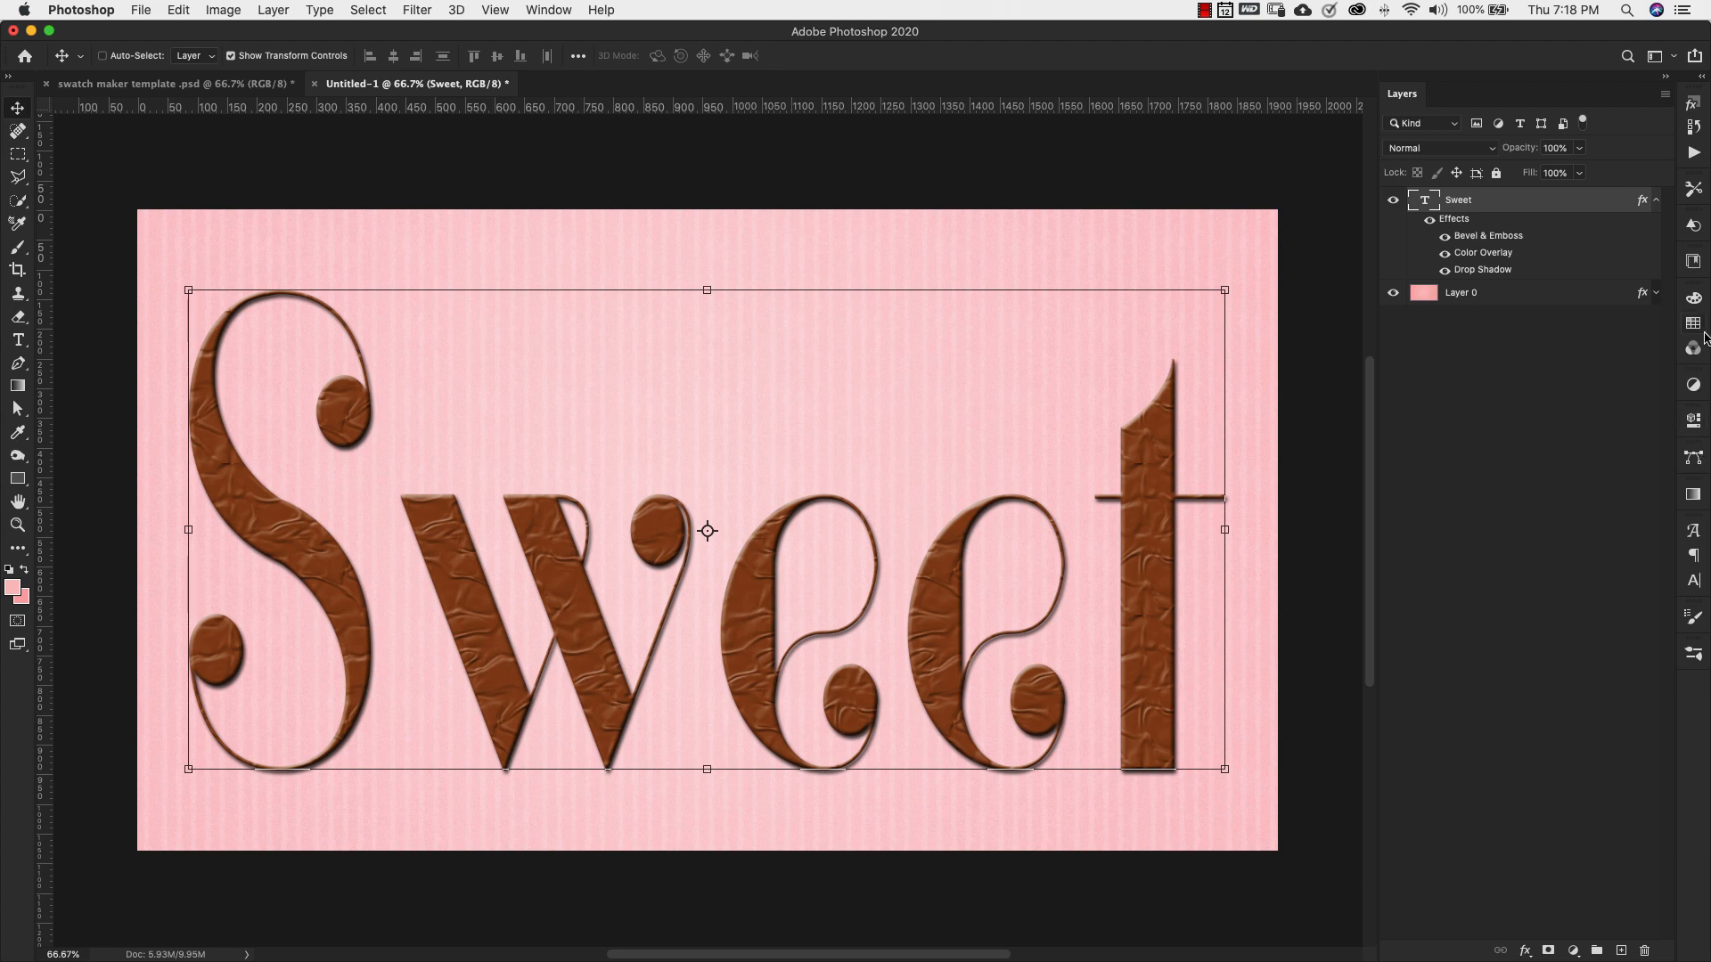
left_click(1694, 105)
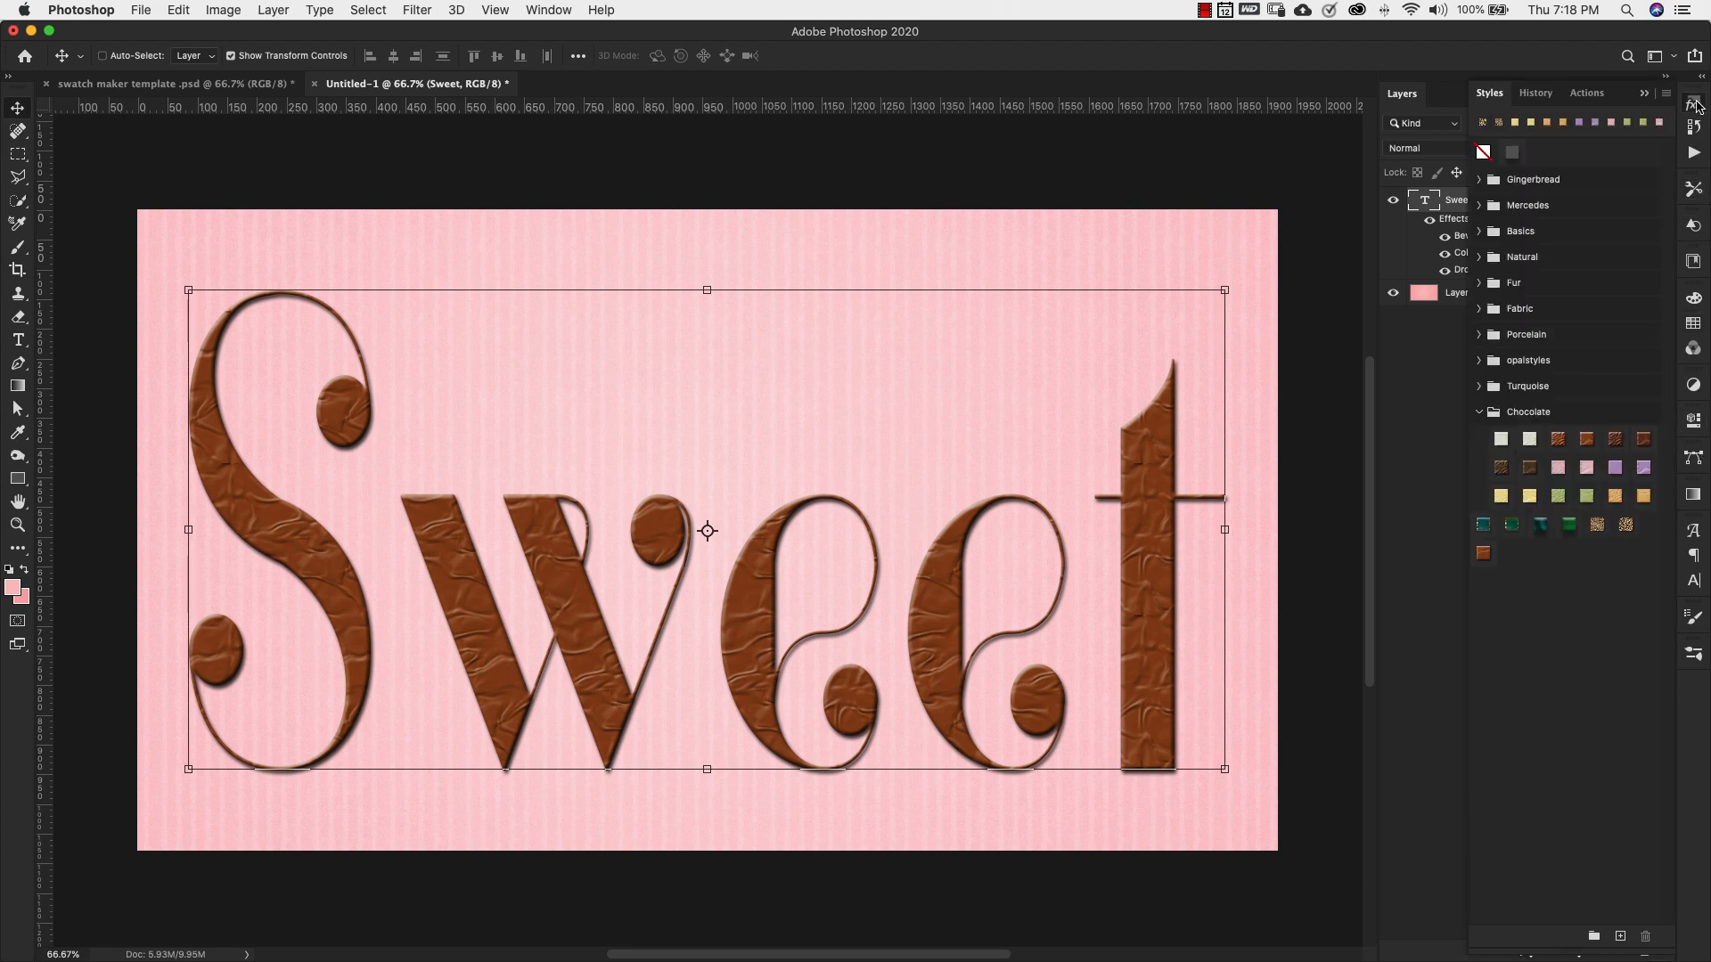
left_click(1483, 554)
left_click(1642, 94)
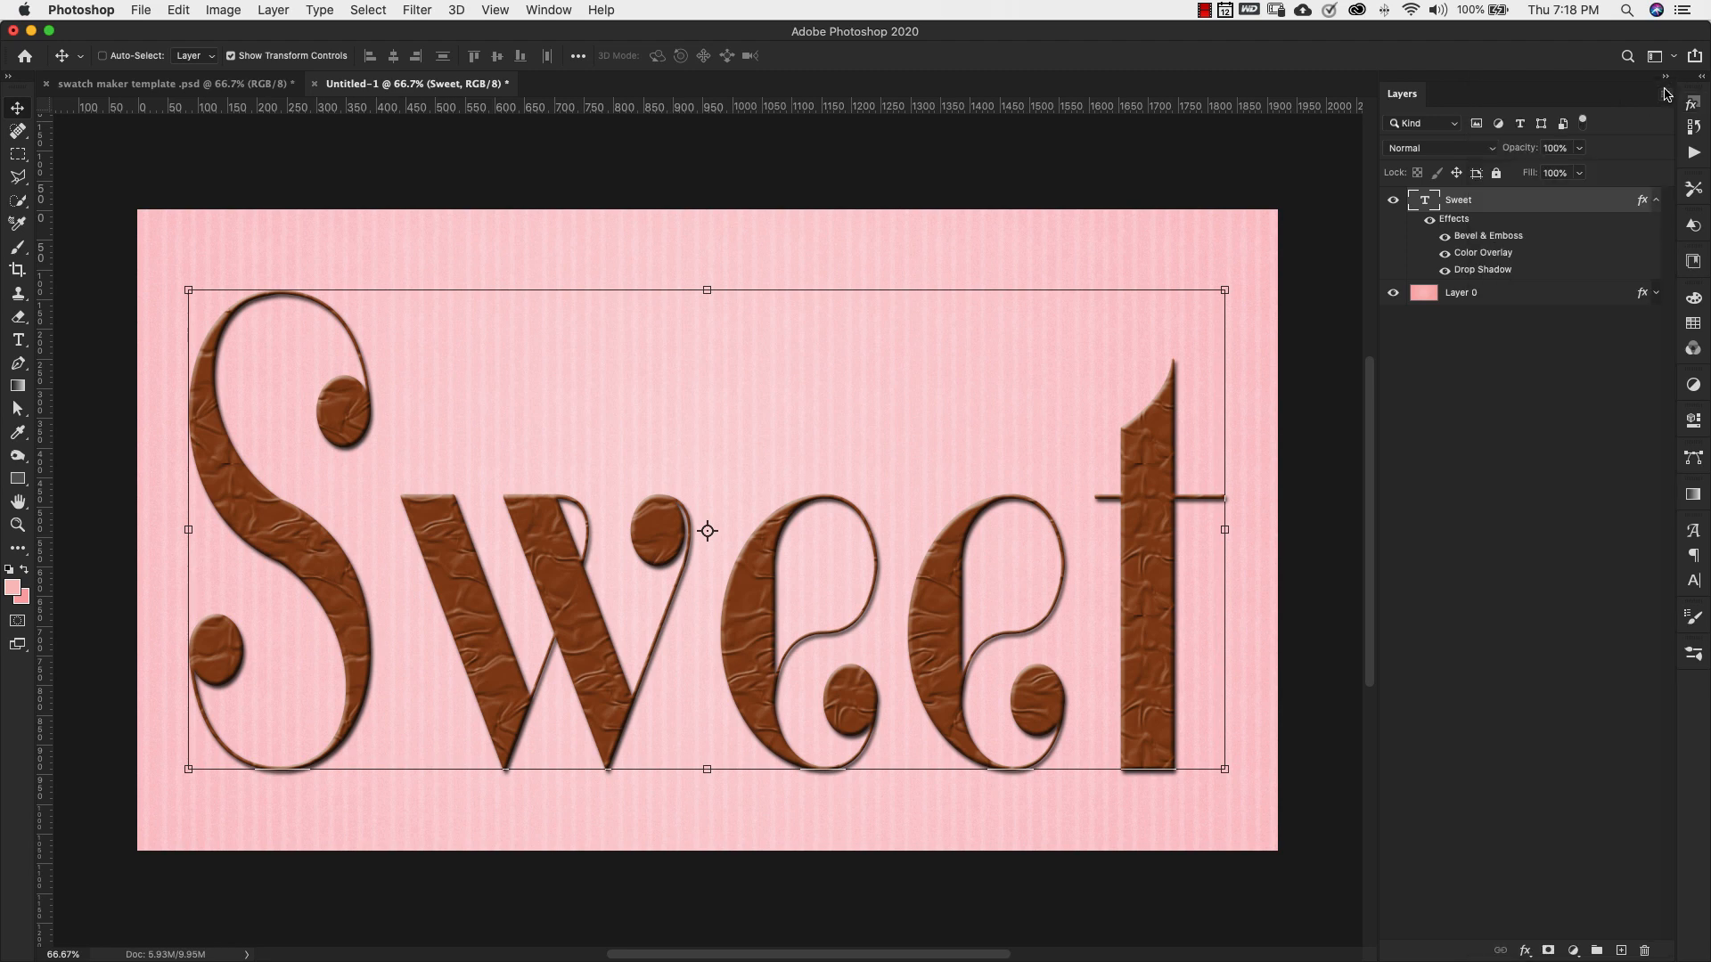
Step: Change the Sweet layer's bevel texture to the zebra-striped pattern from the Patterns group in Legacy Patterns
double_click(1546, 222)
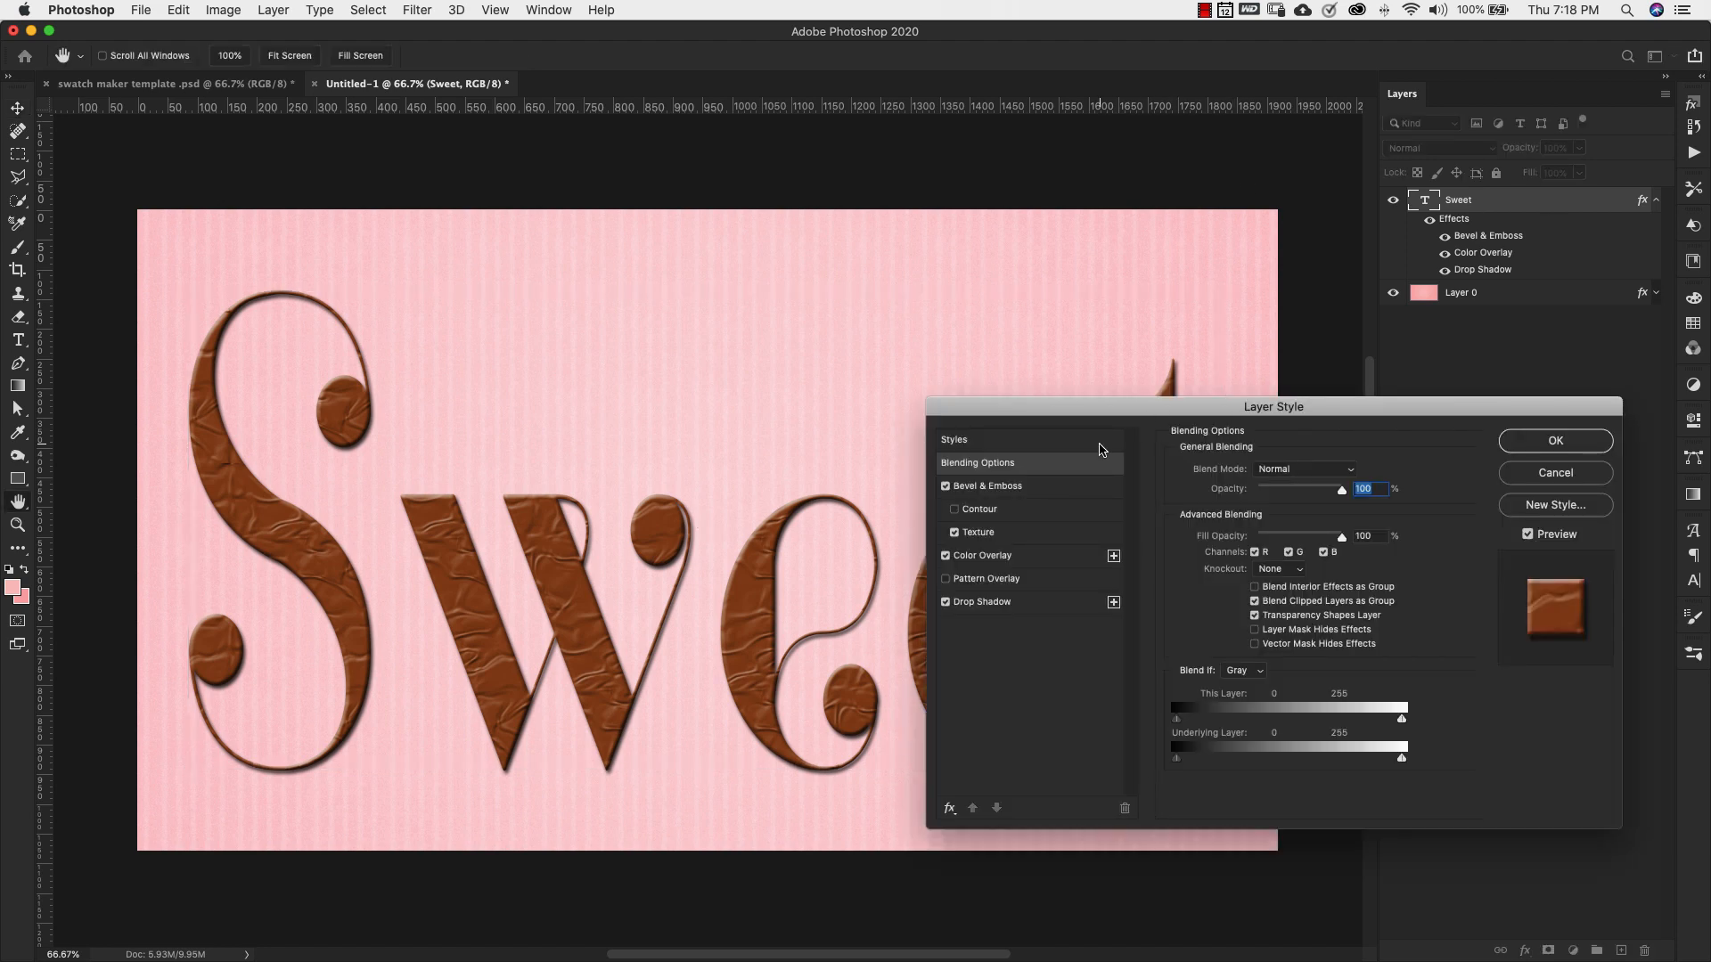
left_click(1032, 535)
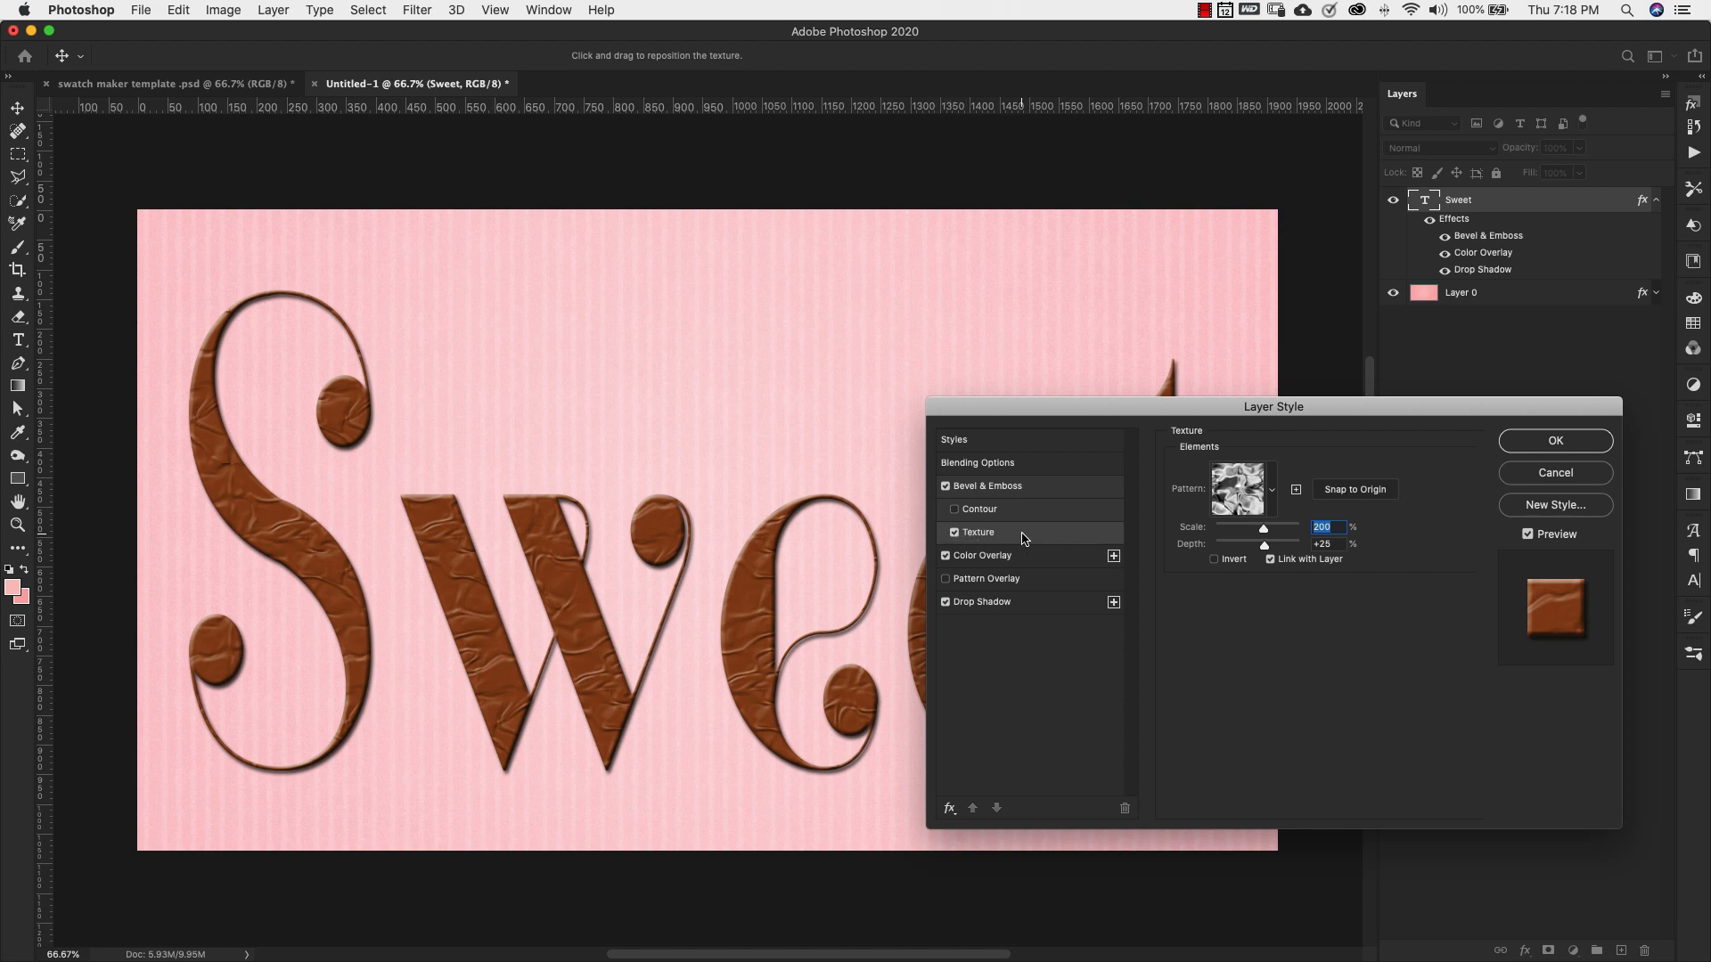
left_click(1267, 504)
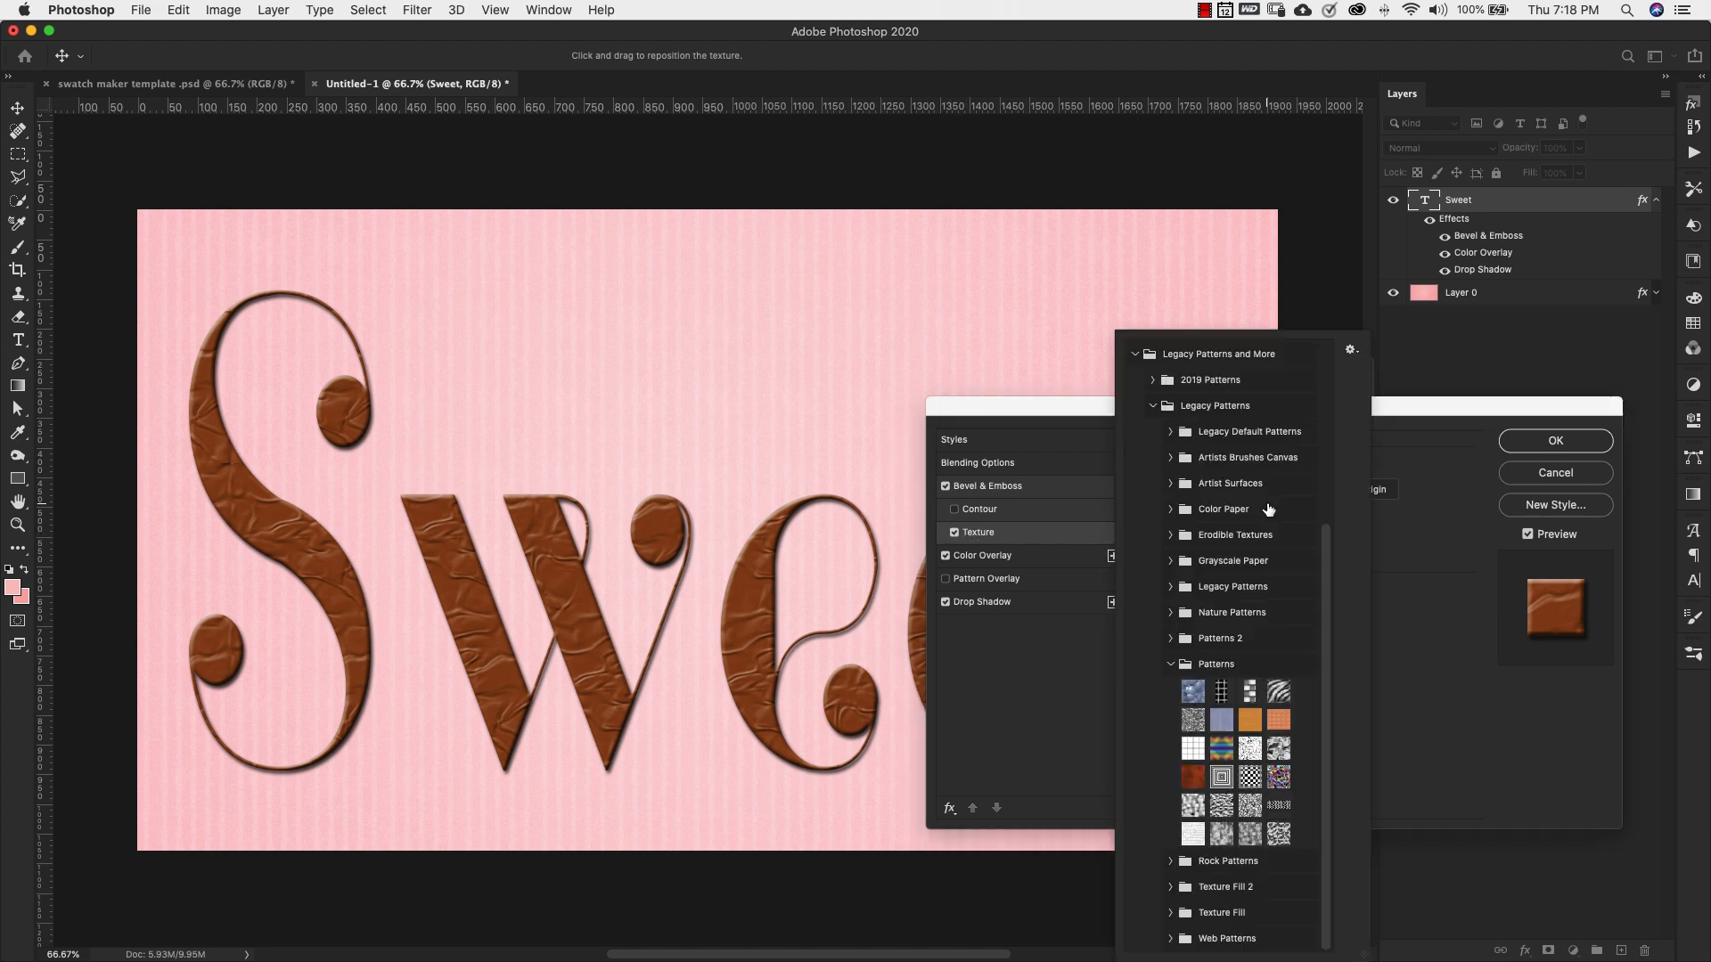
left_click(1278, 694)
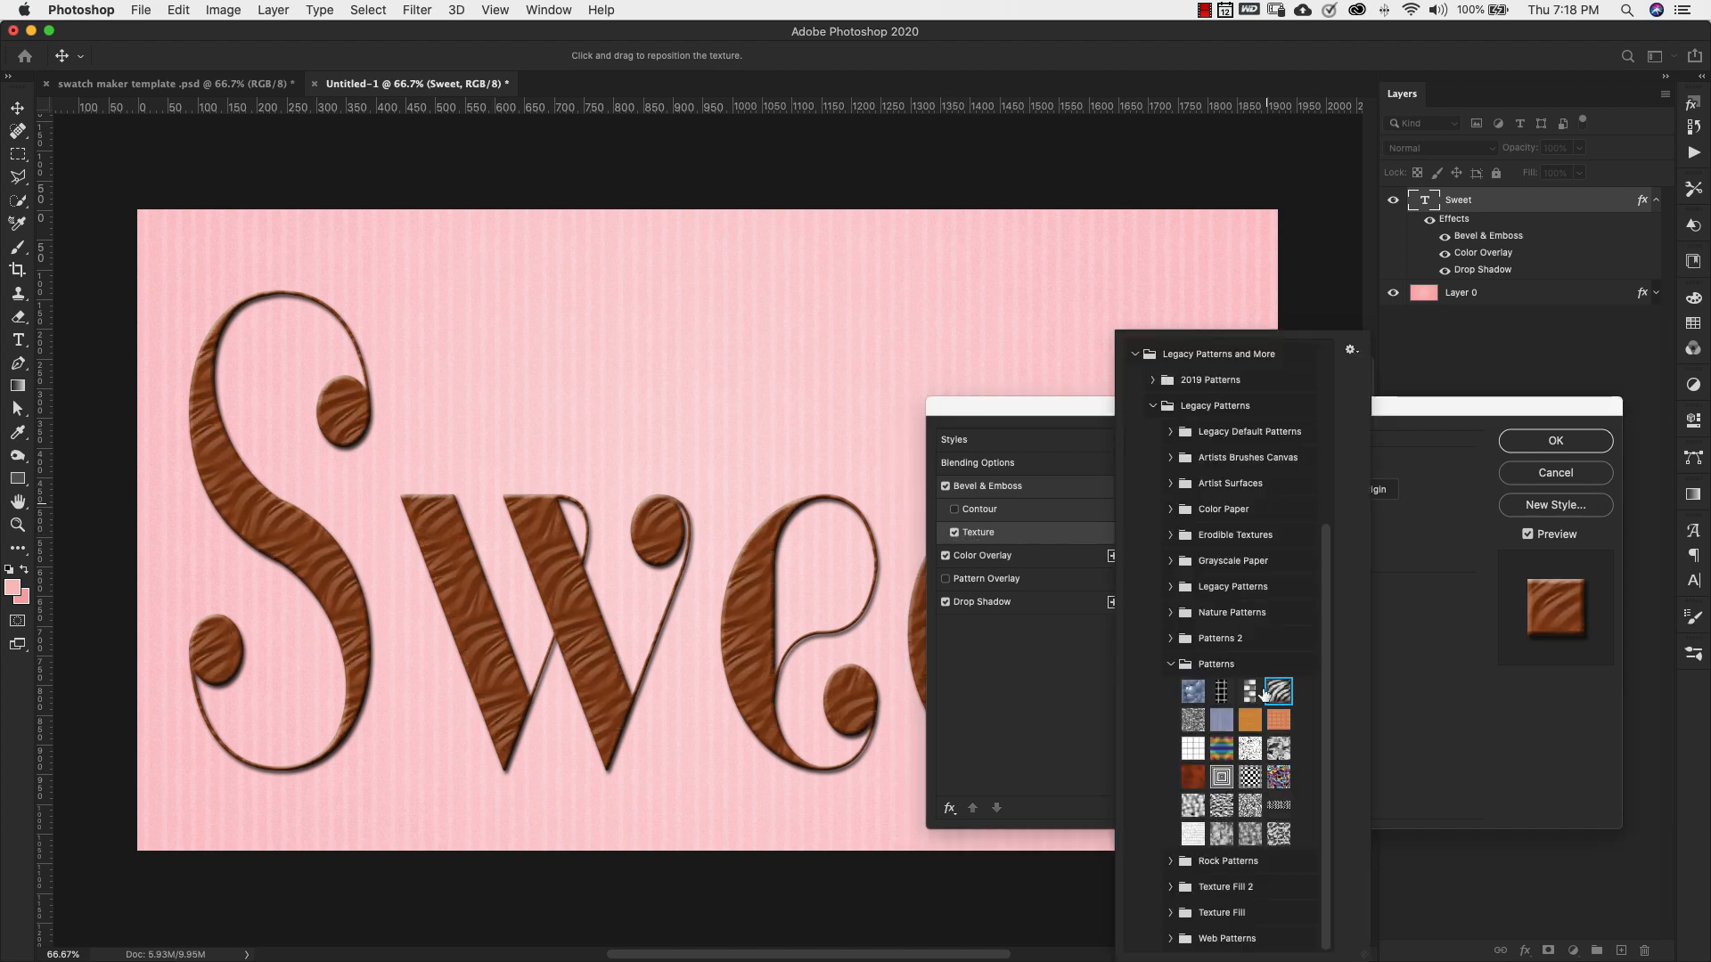
left_click(1412, 704)
left_click(1263, 503)
left_click(1448, 715)
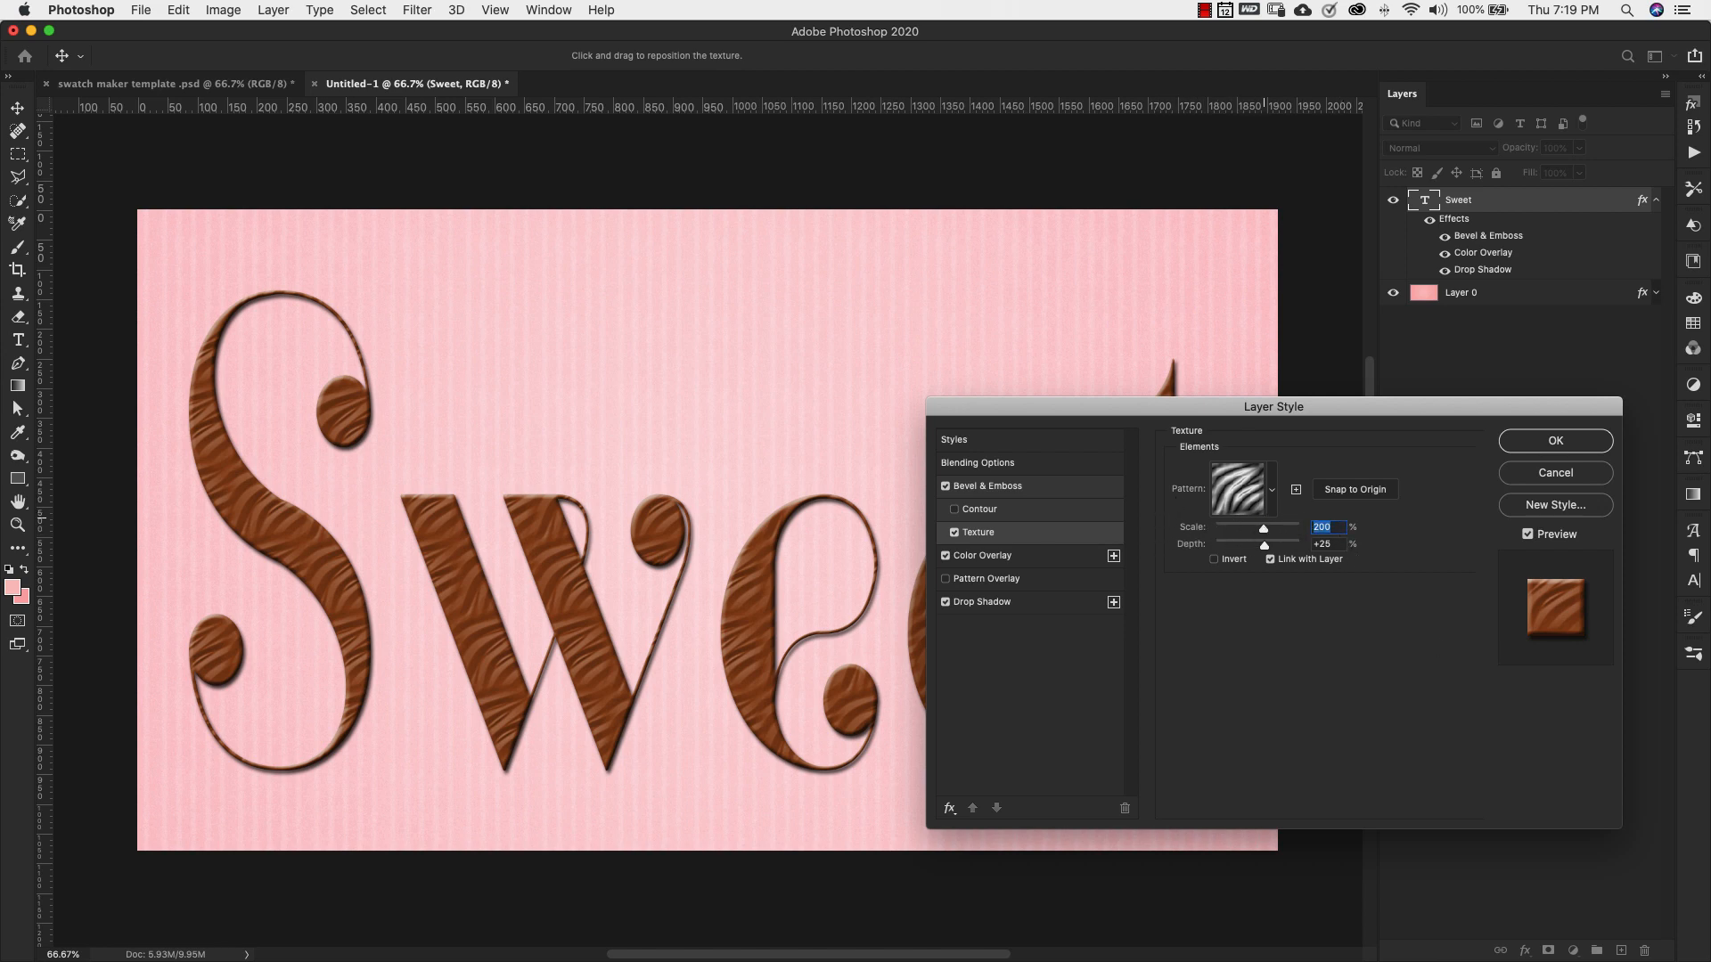
Step: Set the bevel texture's scale to 75% and its depth to 20%, and apply the layer style
type("75")
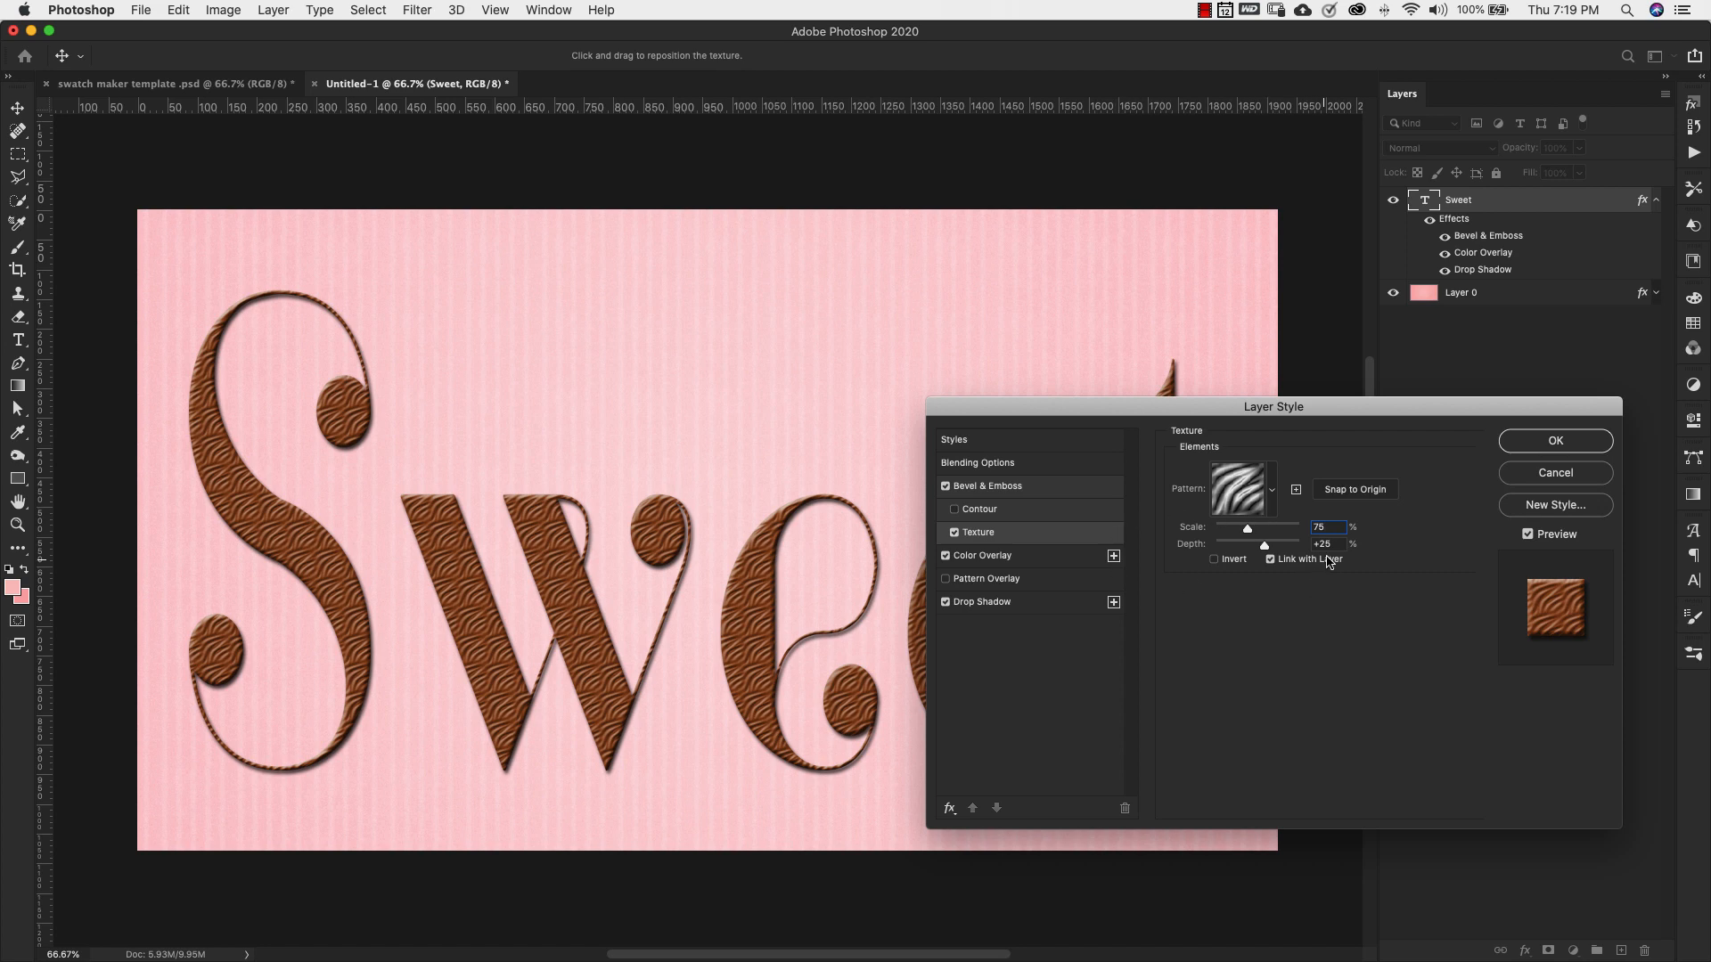
left_click(1324, 543)
type("20")
left_click_drag(1247, 533, 1248, 532)
left_click(1556, 441)
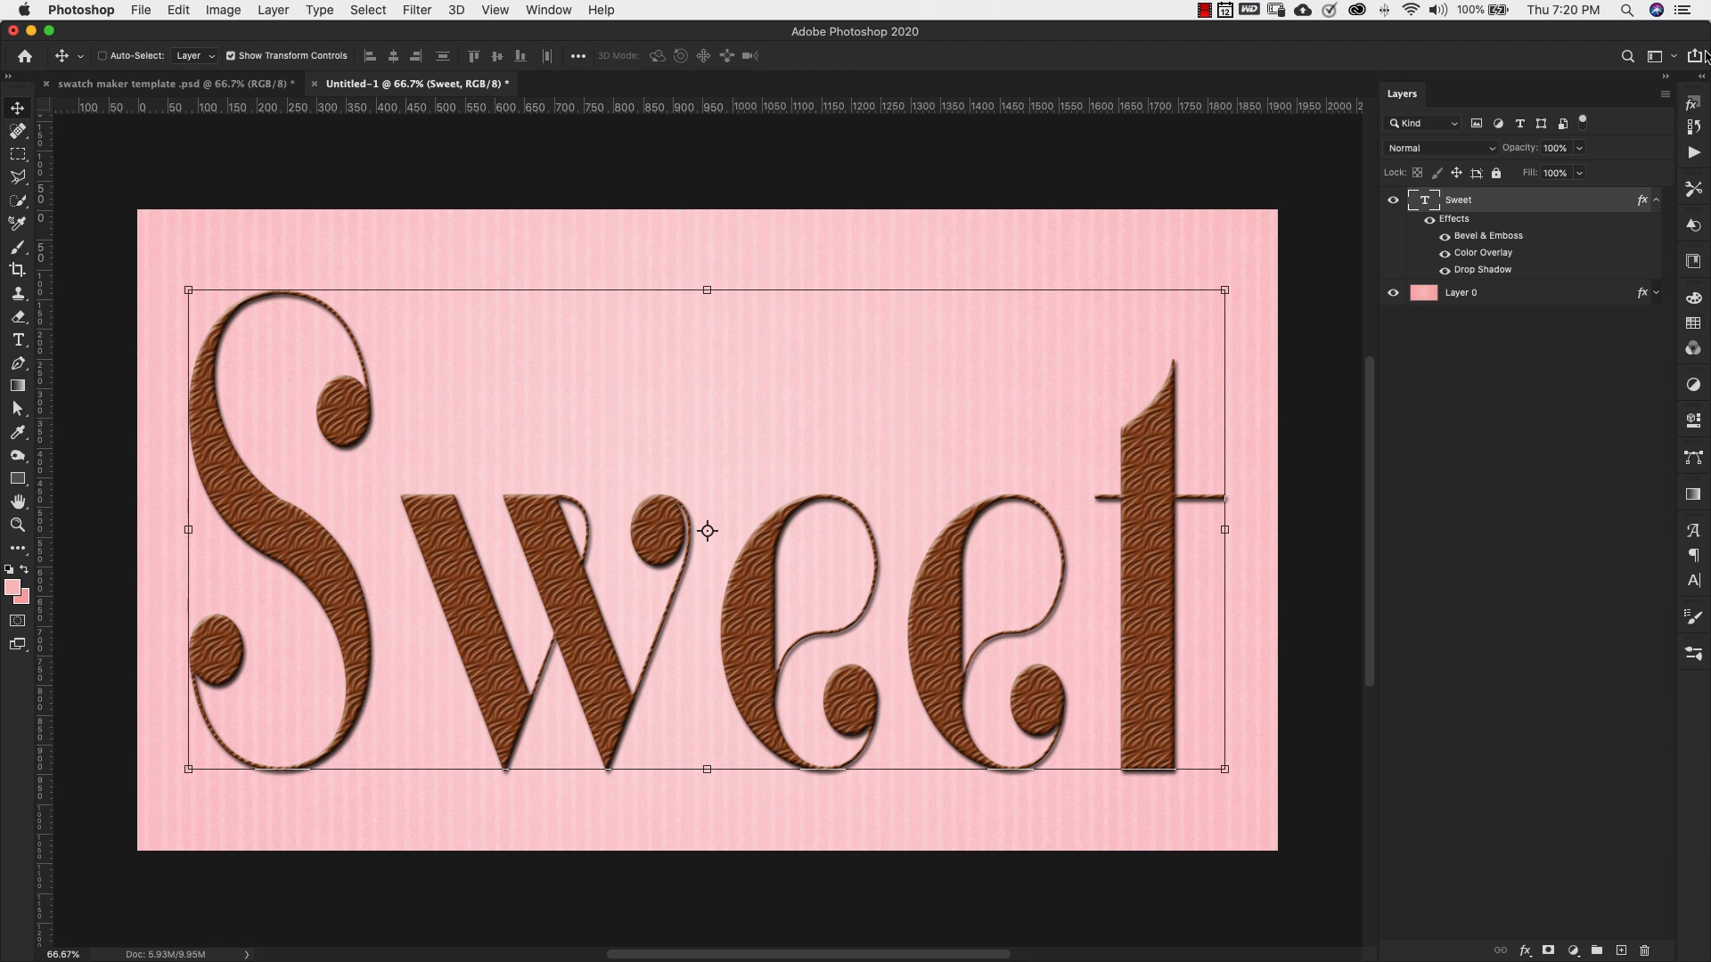
Step: Apply the purple Chocolate Color 3 style from the Chocolate group to the Sweet text
left_click(1691, 102)
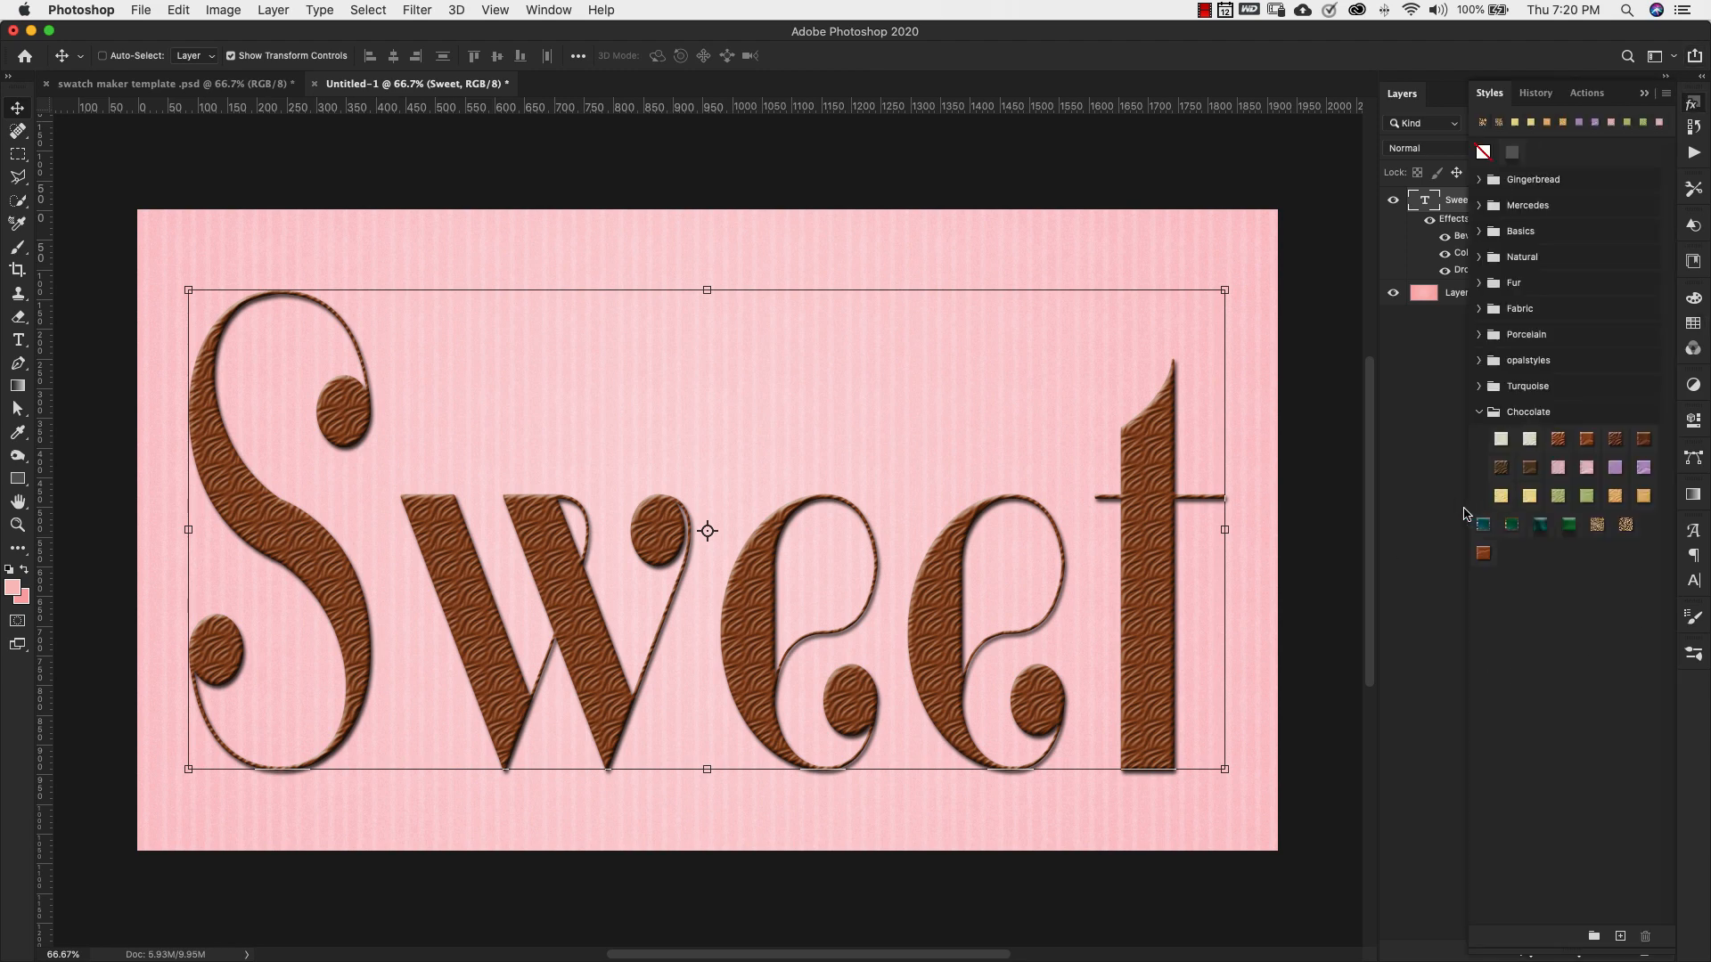
left_click(1644, 468)
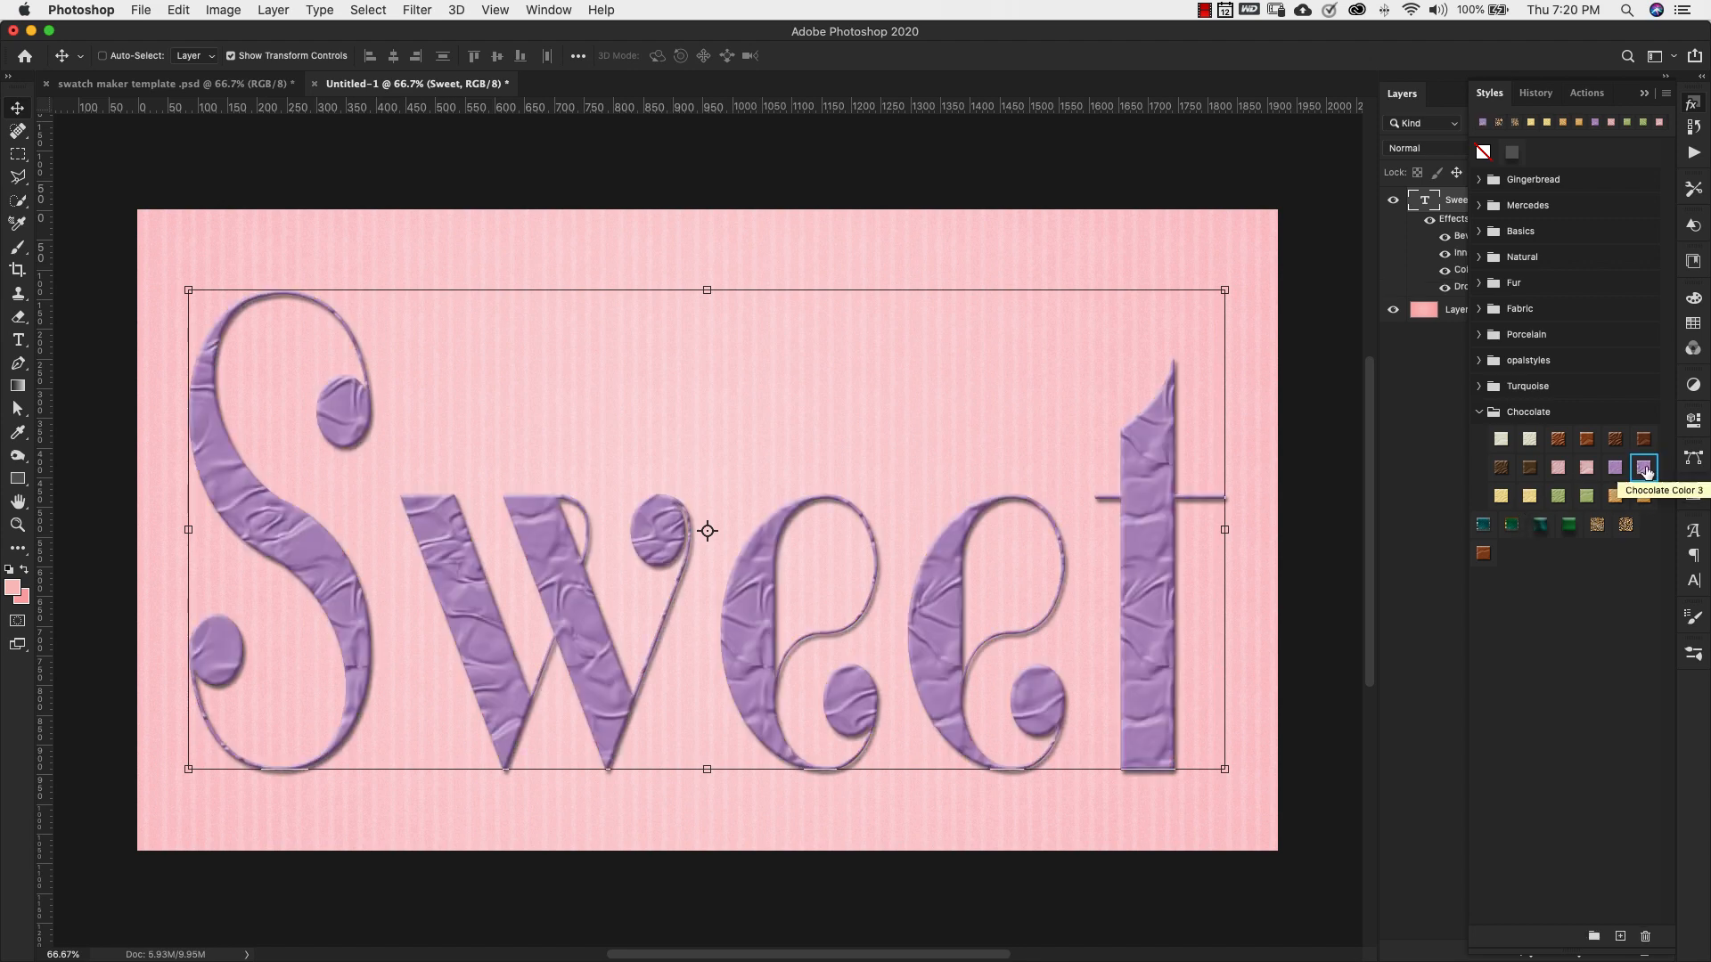
left_click(1645, 94)
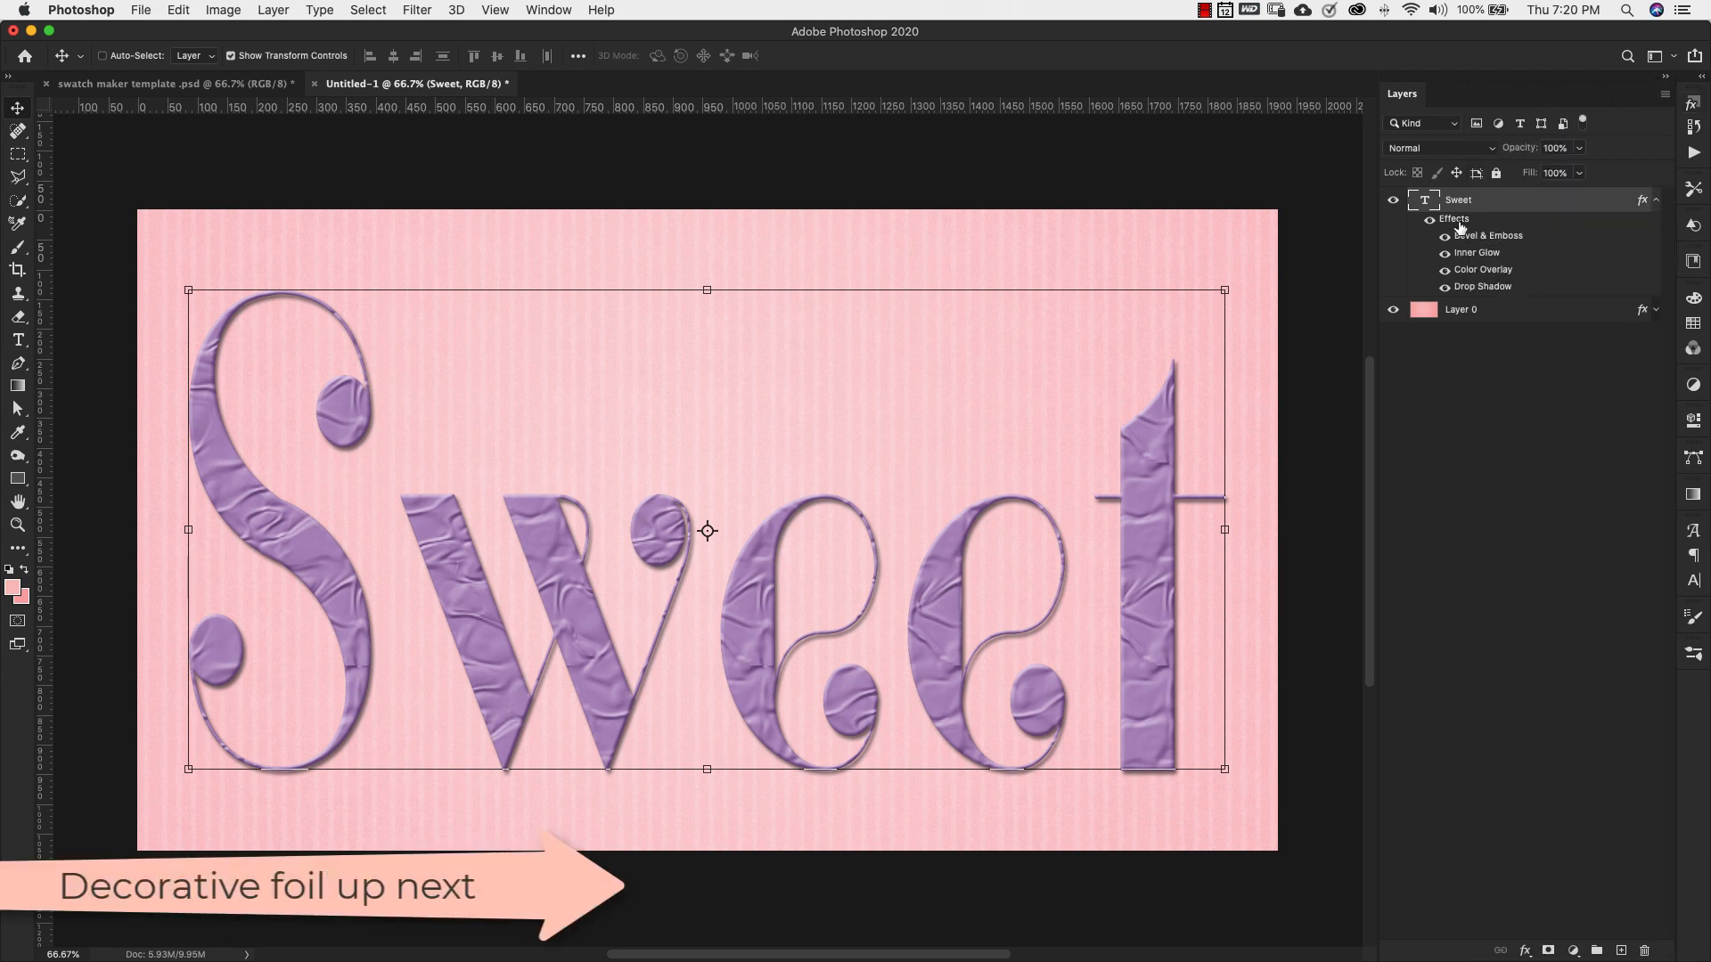
Step: Review the purple style's Bevel & Emboss, Texture, Inner Glow, Color Overlay and Drop Shadow settings
double_click(1459, 225)
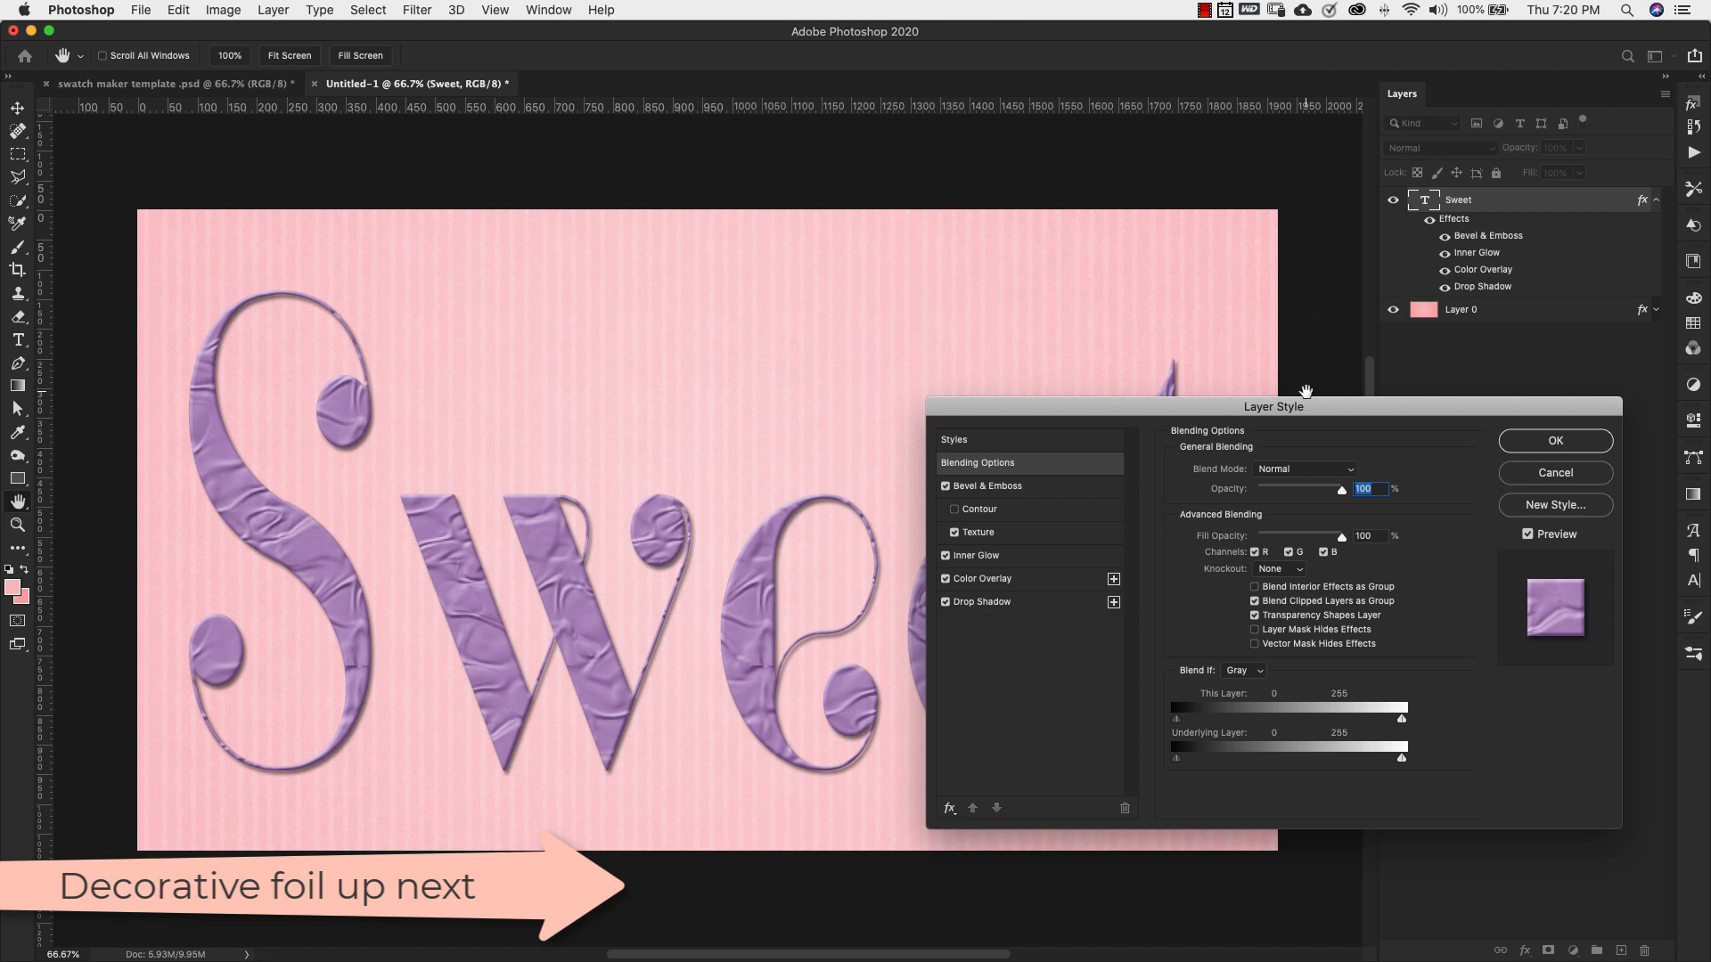
left_click(1005, 488)
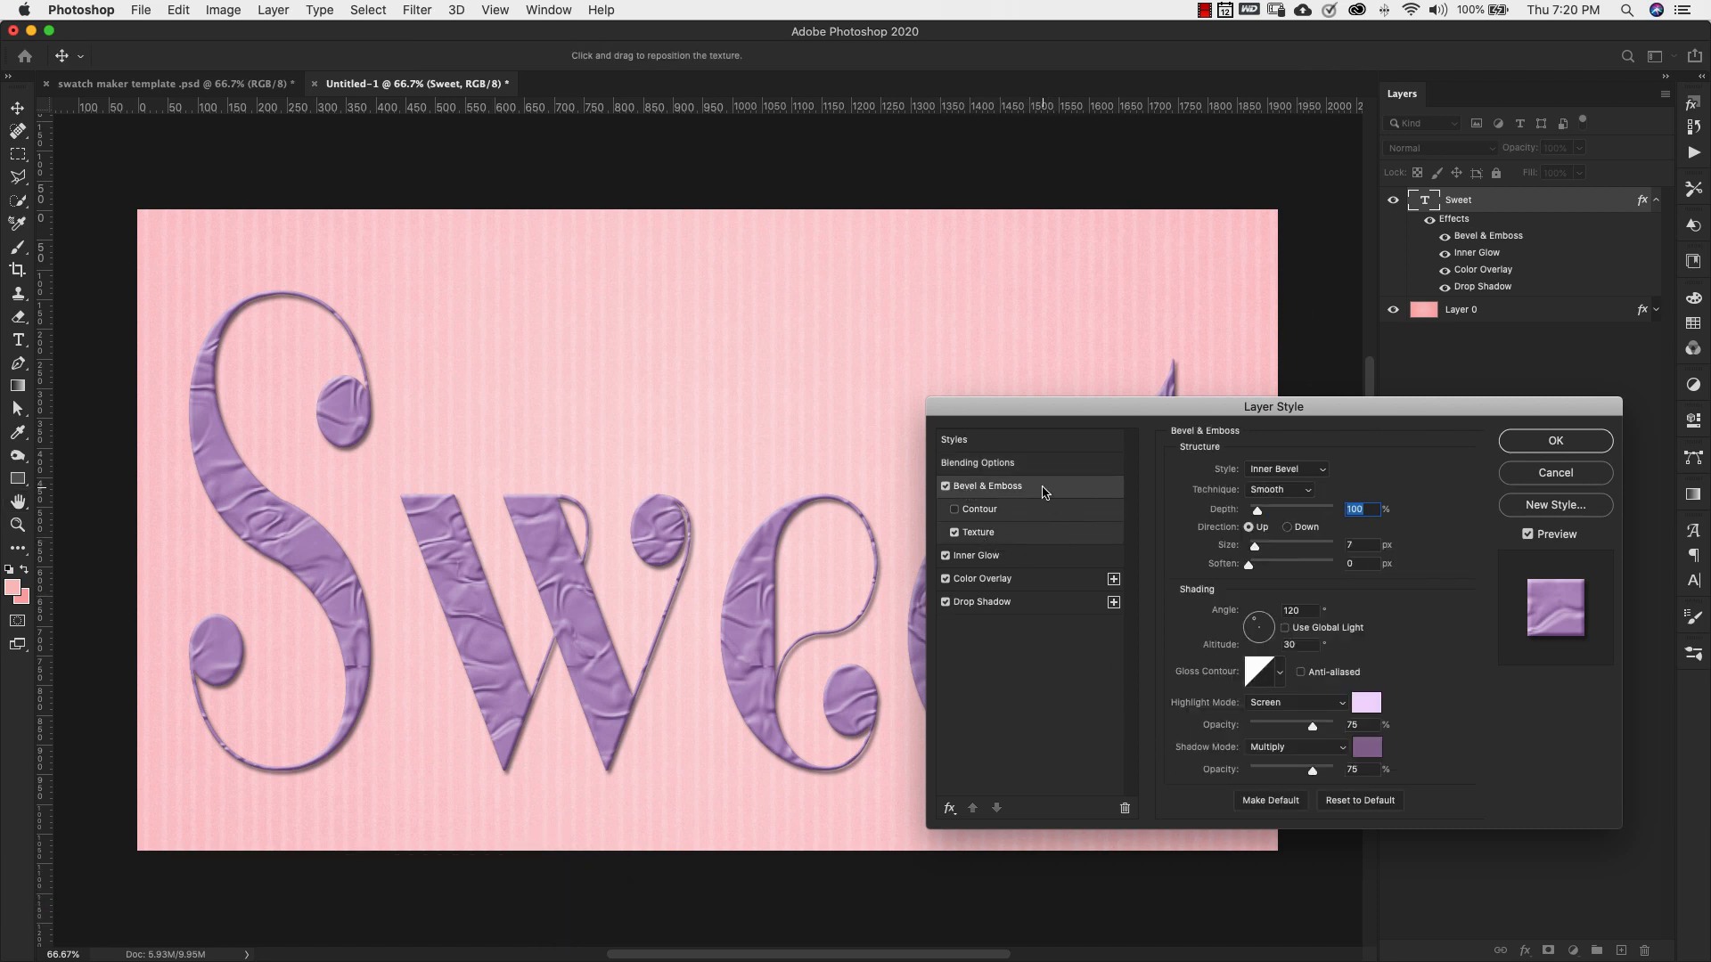
left_click(1014, 539)
left_click(1028, 557)
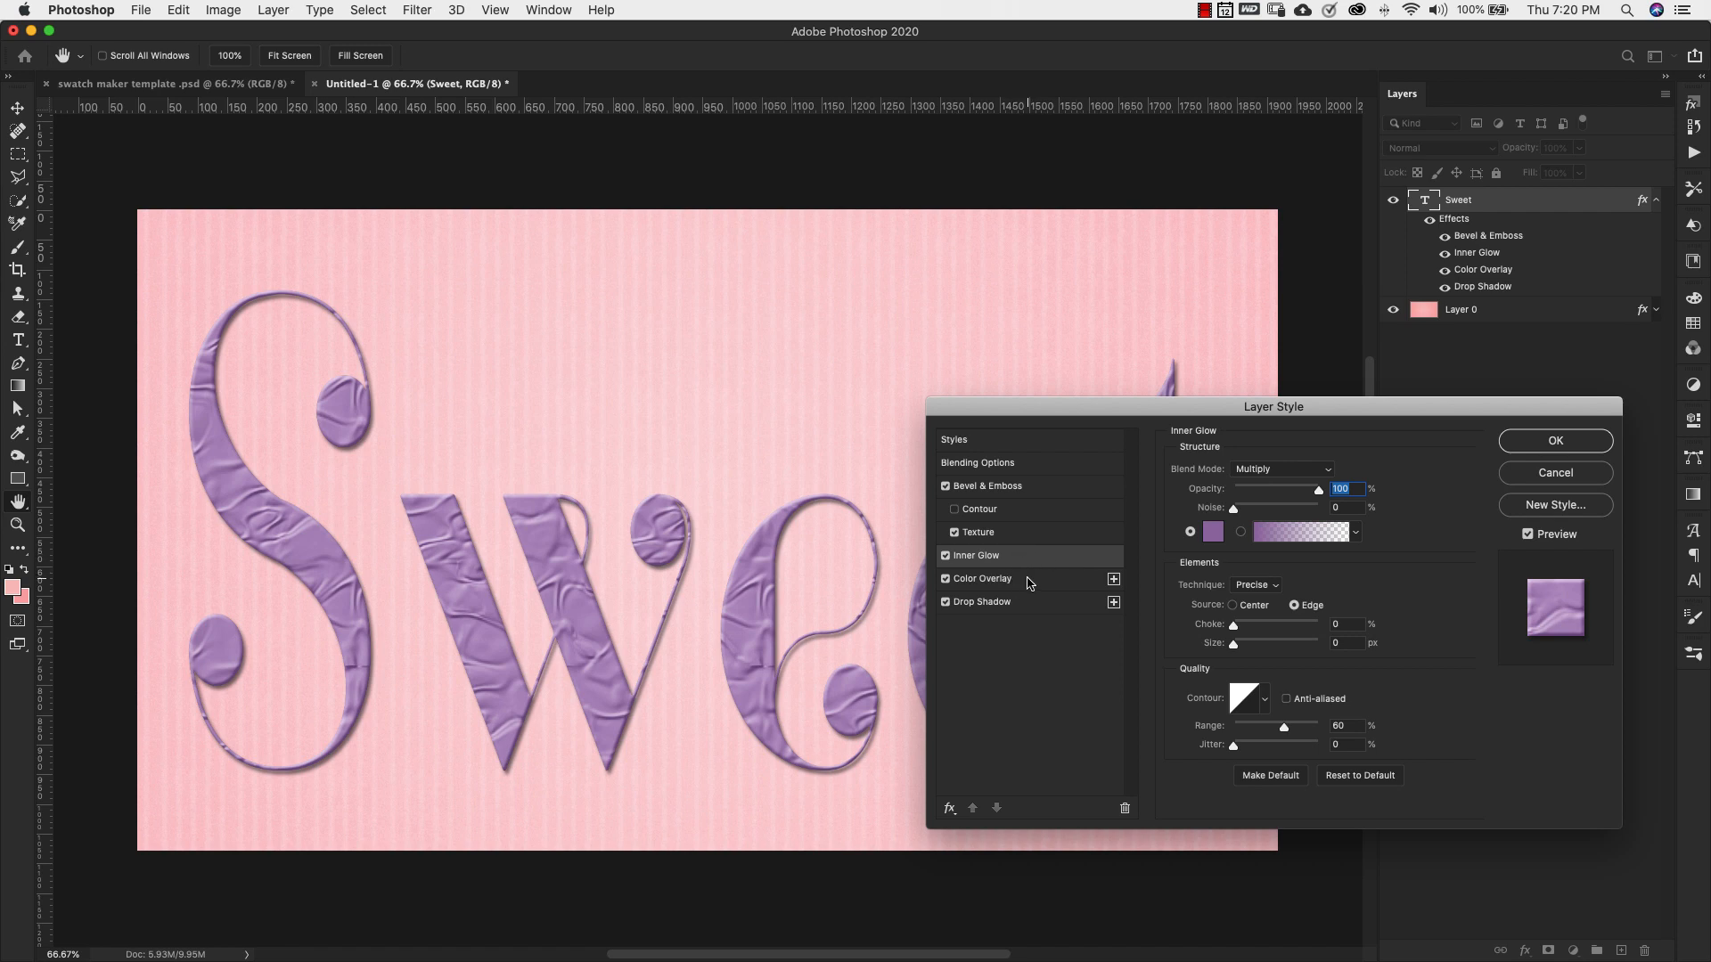
left_click(1029, 581)
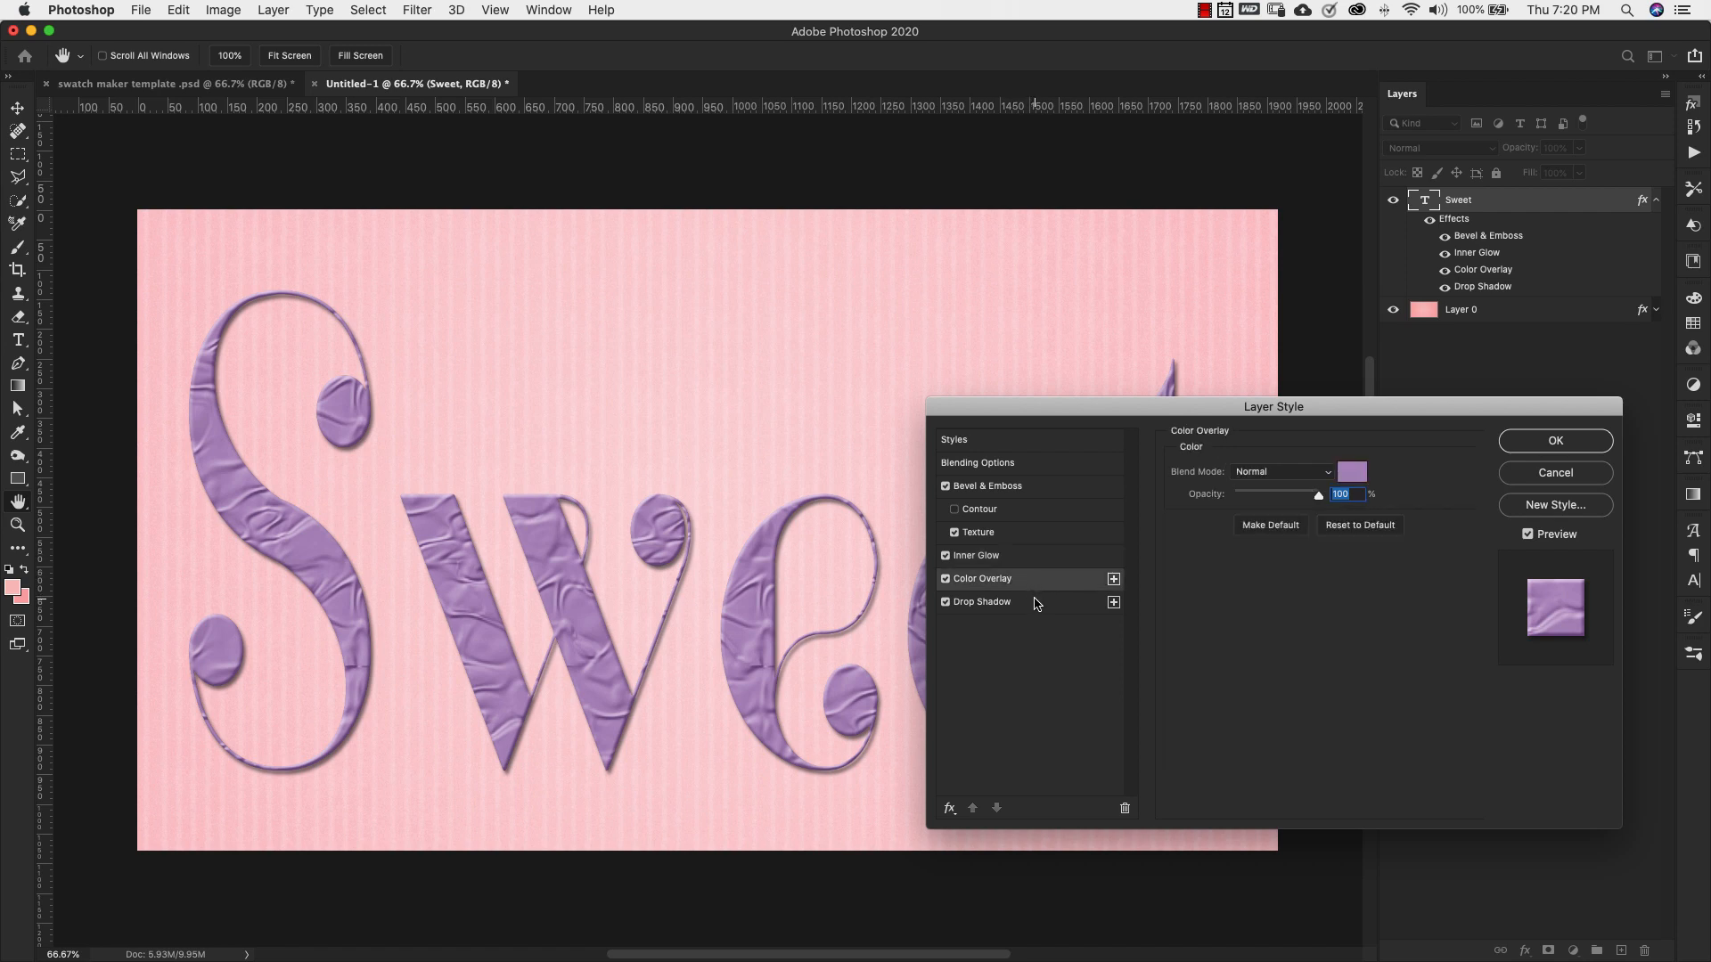
left_click(1034, 603)
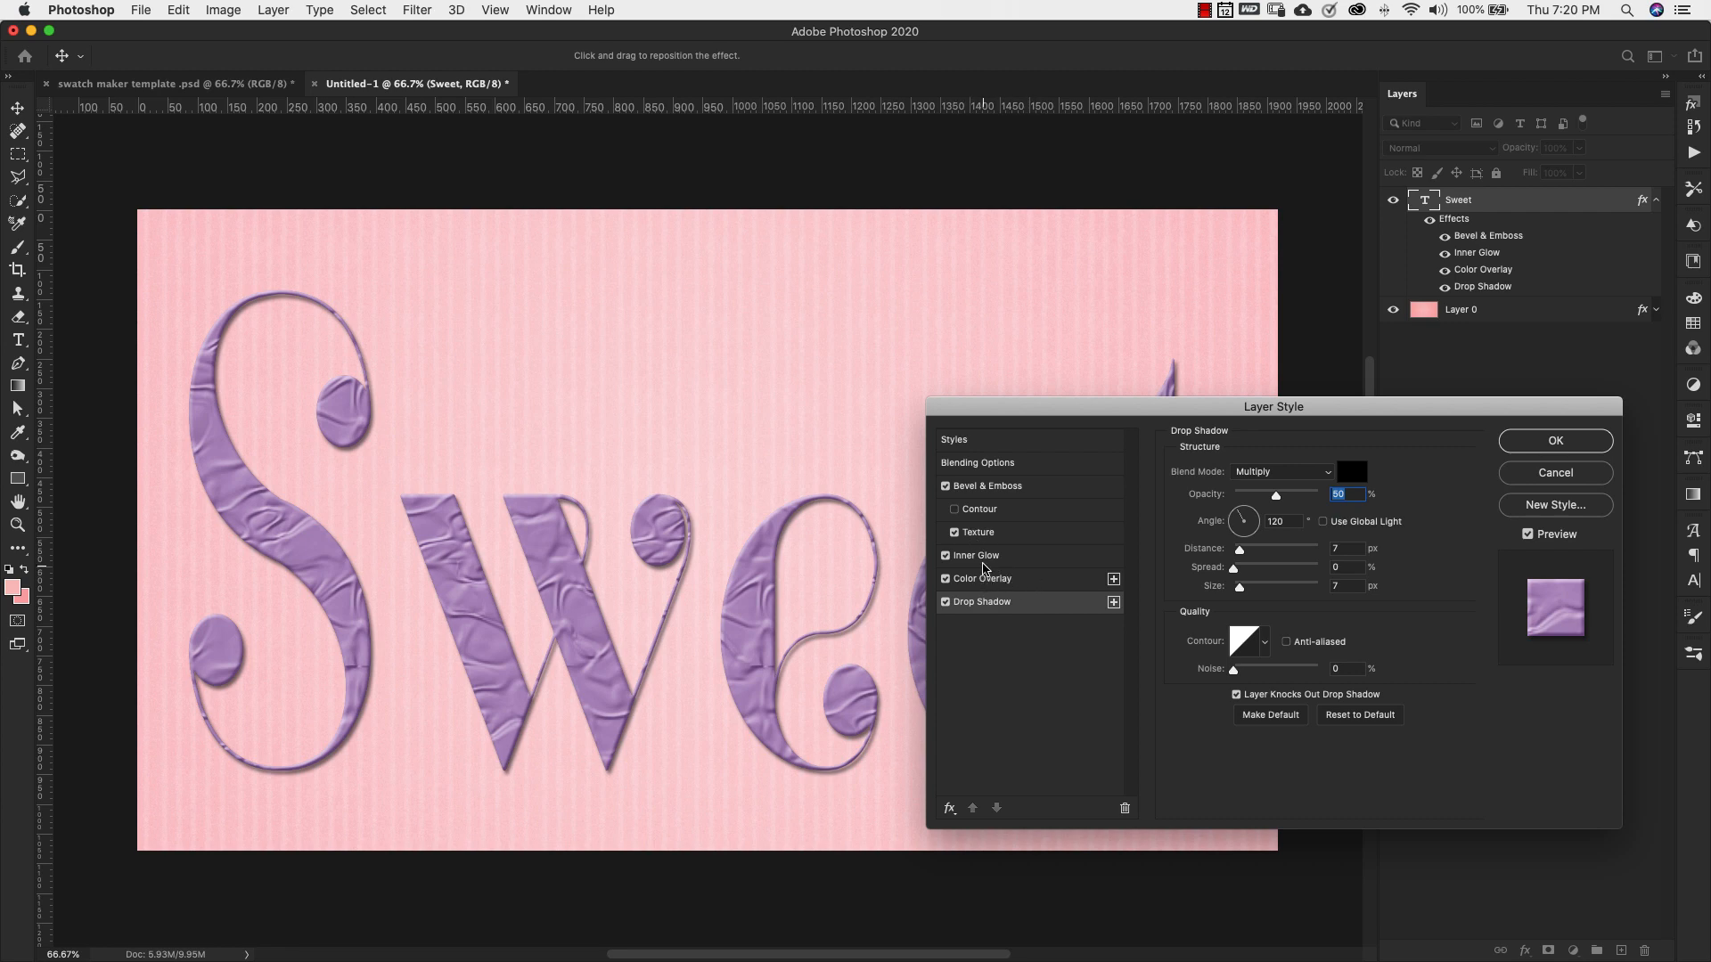
Step: Examine the colours used by the purple style's bevel, inner glow and overlay, including the overlay's hex value, and close the layer style settings
left_click(1038, 489)
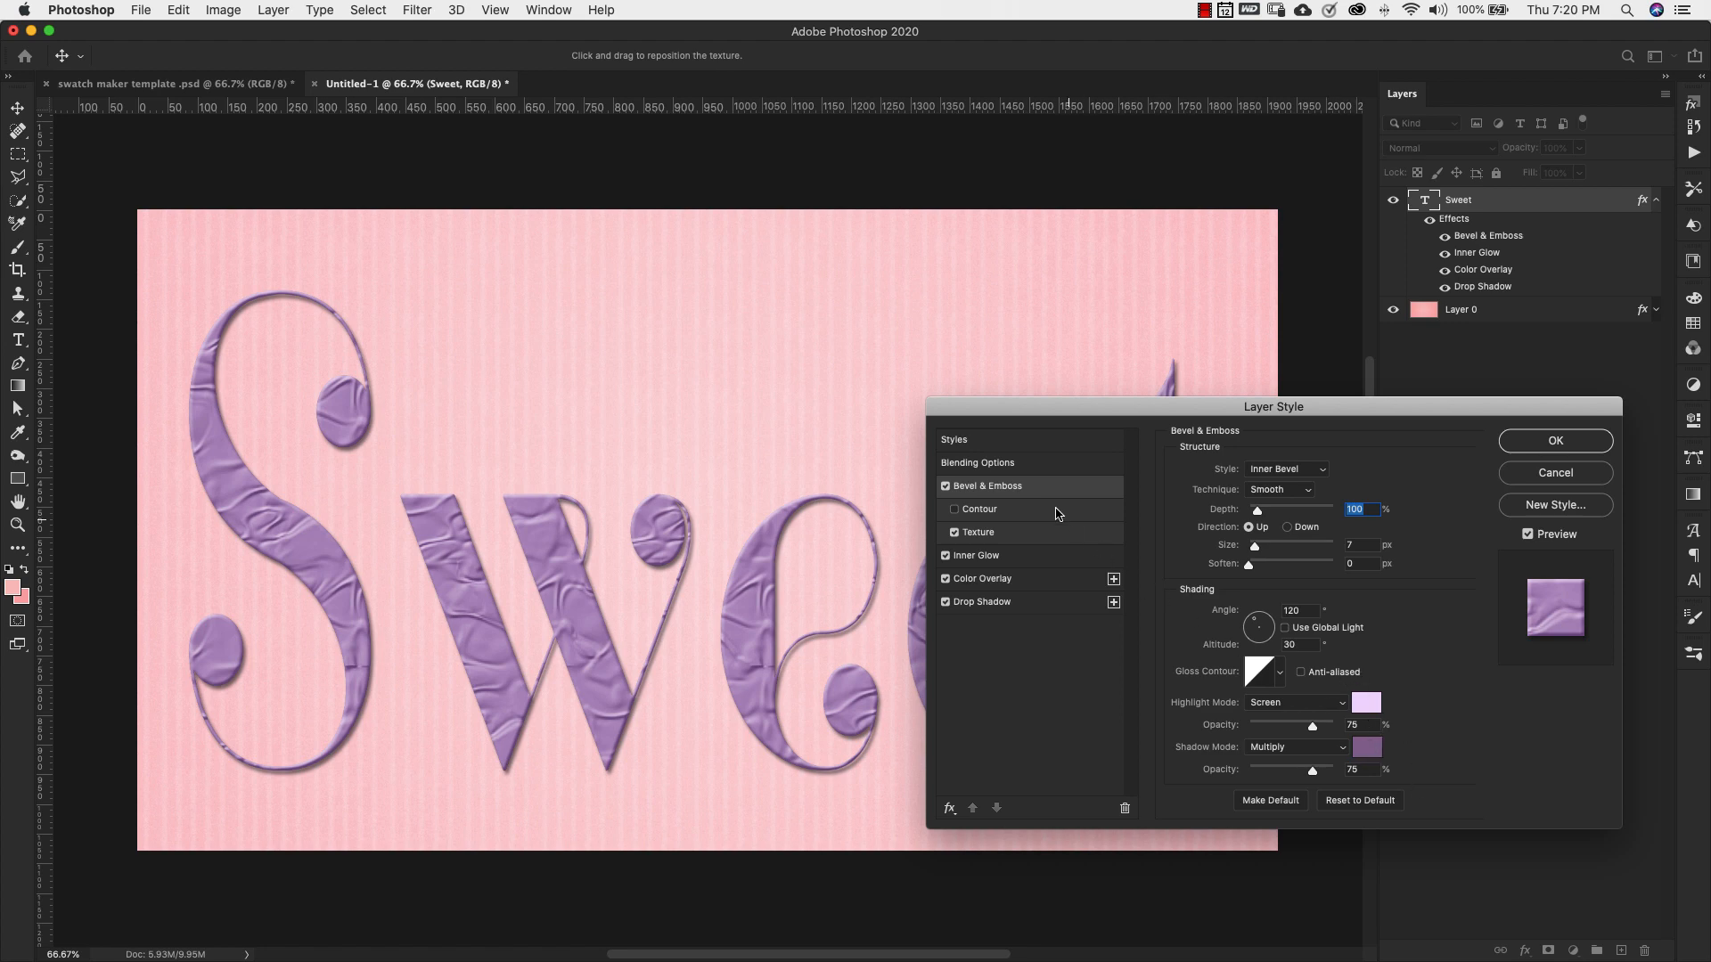
left_click(1038, 555)
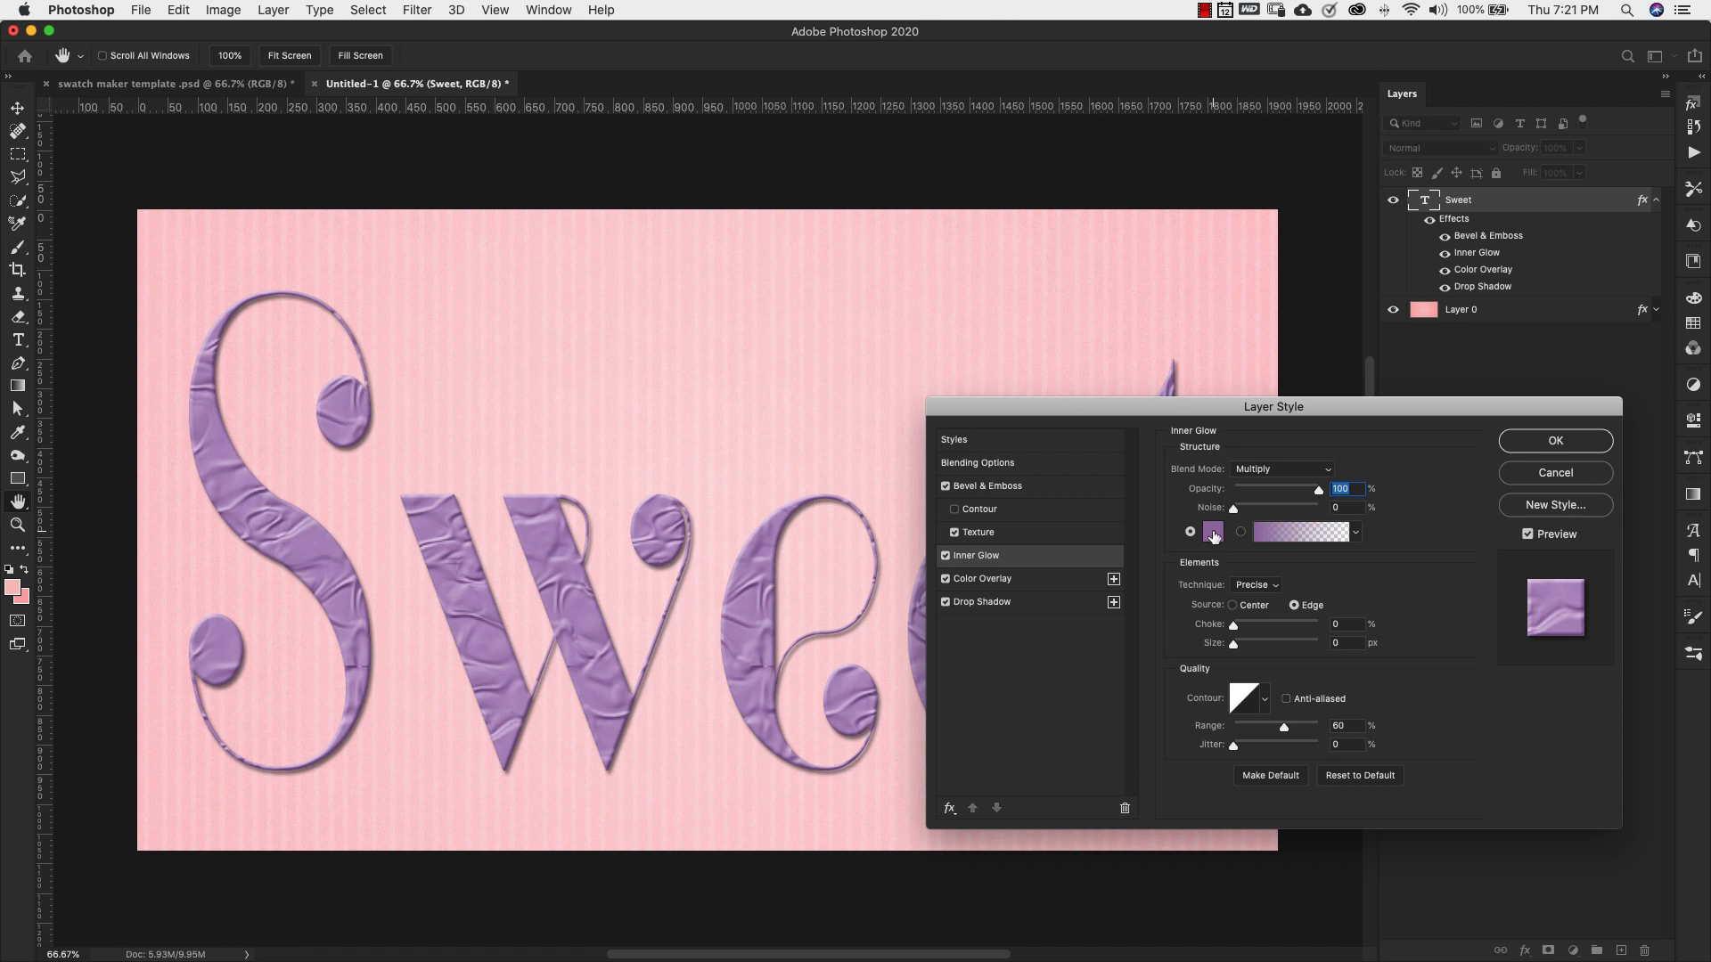
left_click(996, 578)
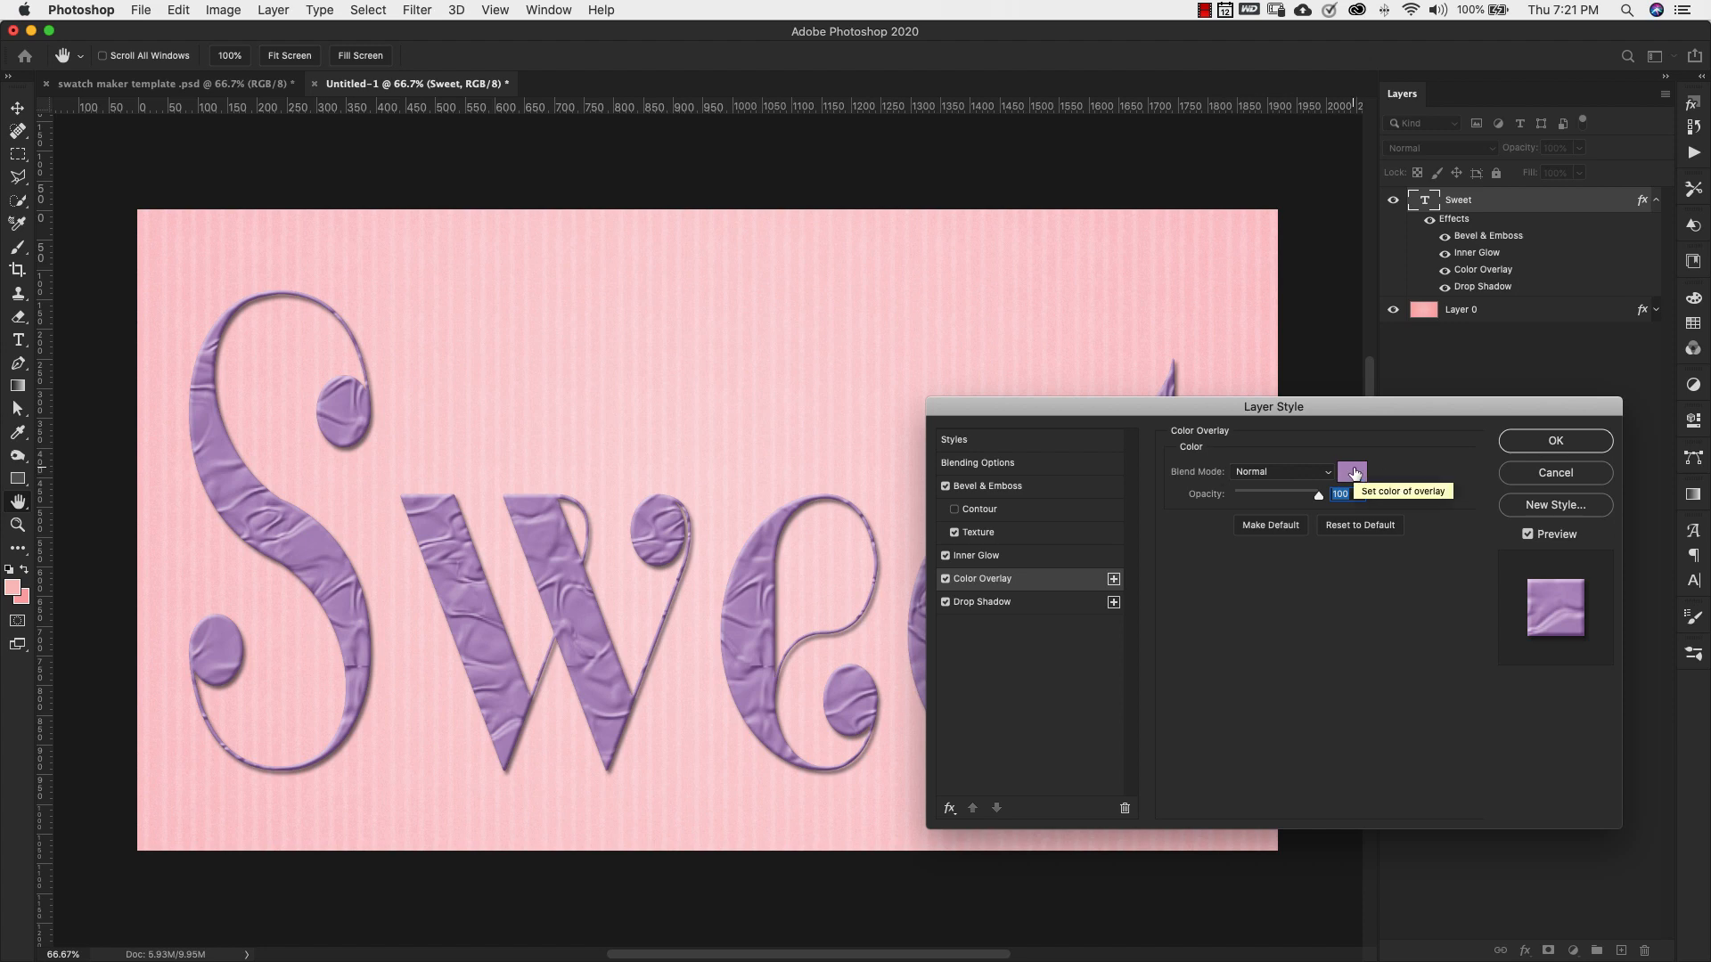
left_click(1352, 474)
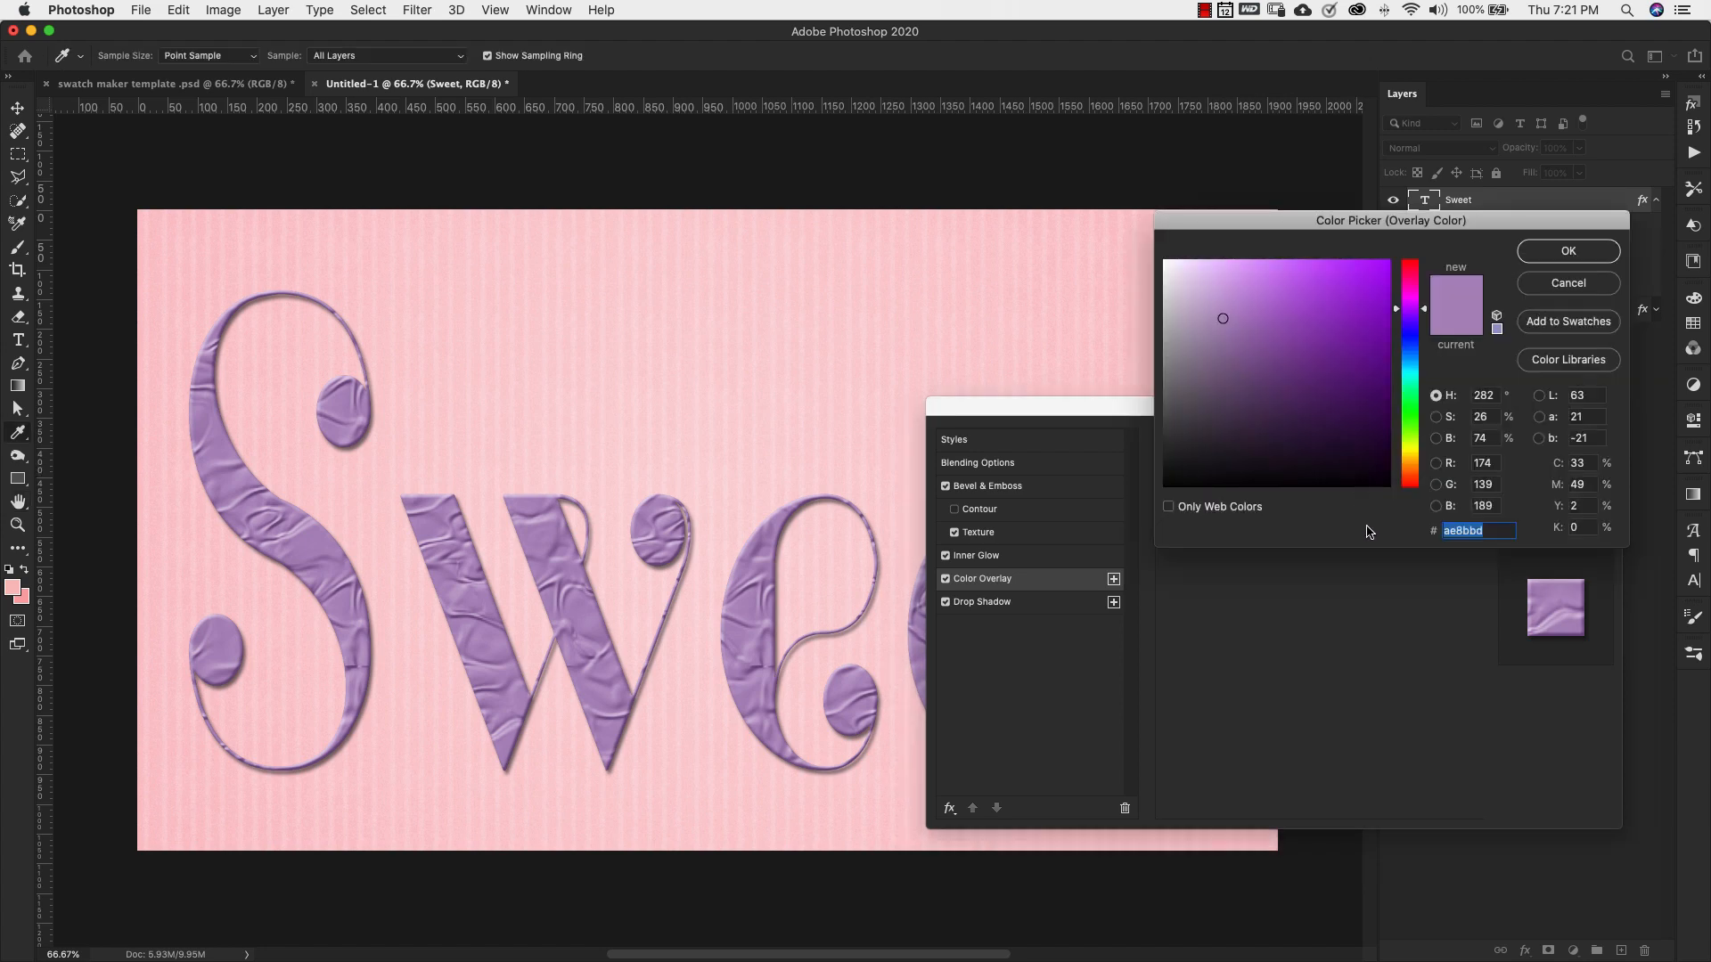
left_click(1567, 252)
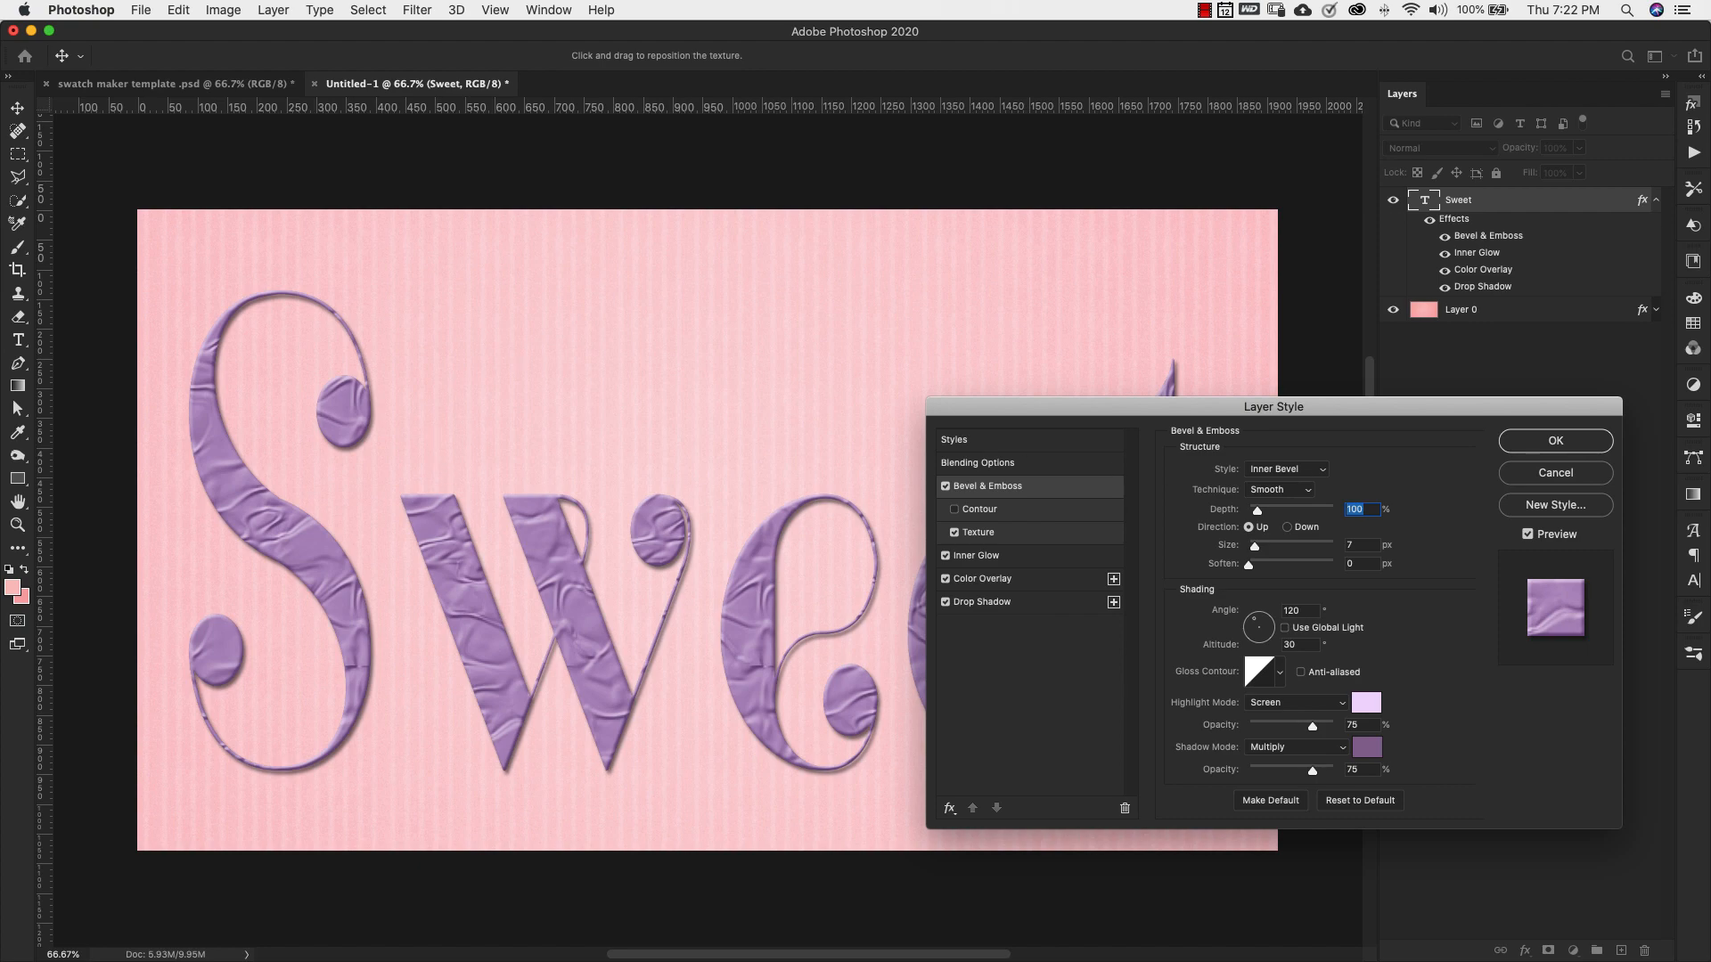
left_click(1570, 446)
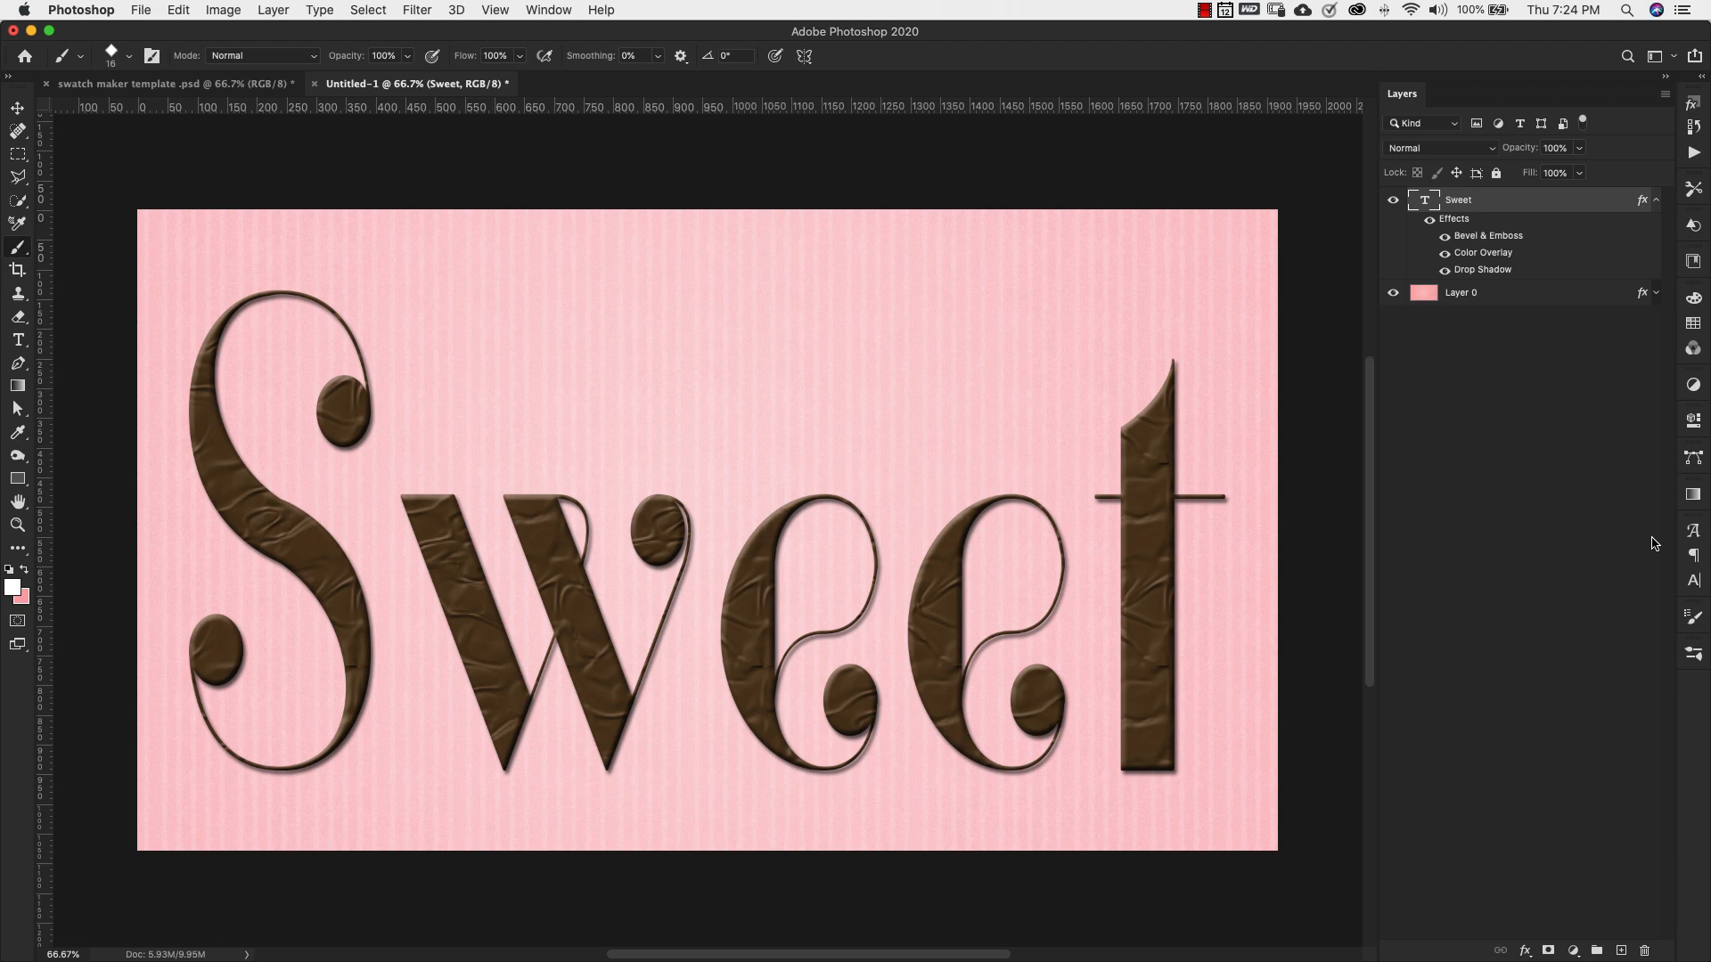
Step: Add a new layer above the Sweet text and paint white sample strokes with the Foil Scatter 16 and Foil Scatter 50 brushes
left_click(1621, 951)
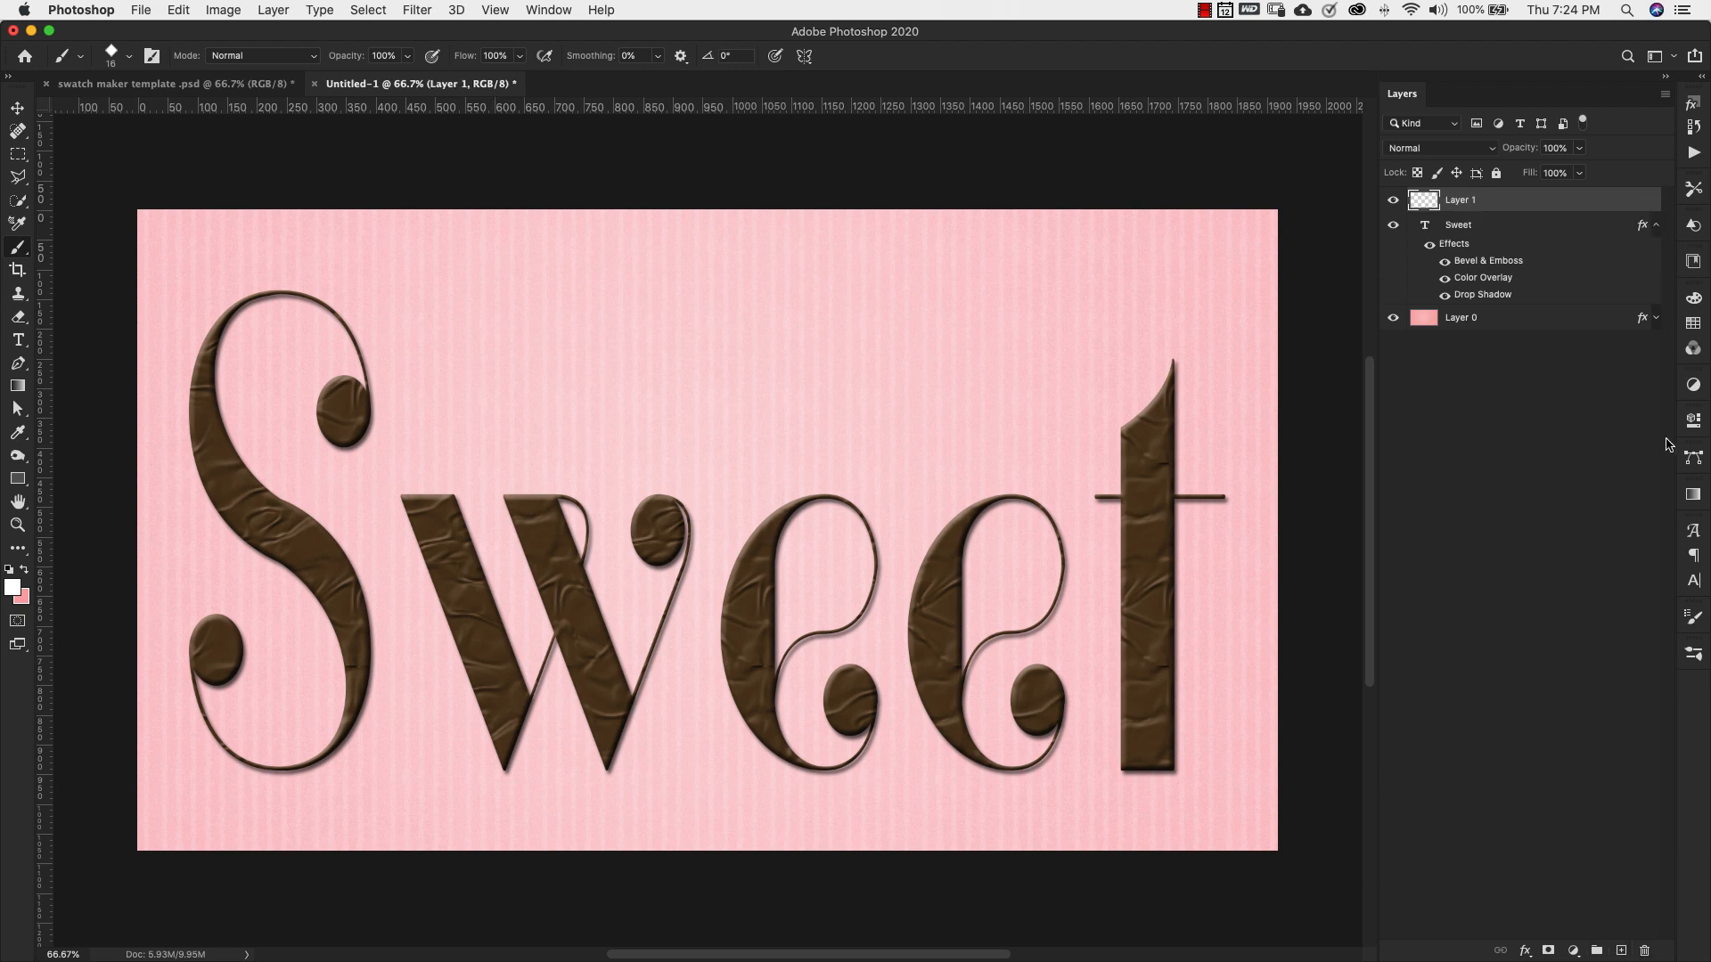
left_click(1691, 654)
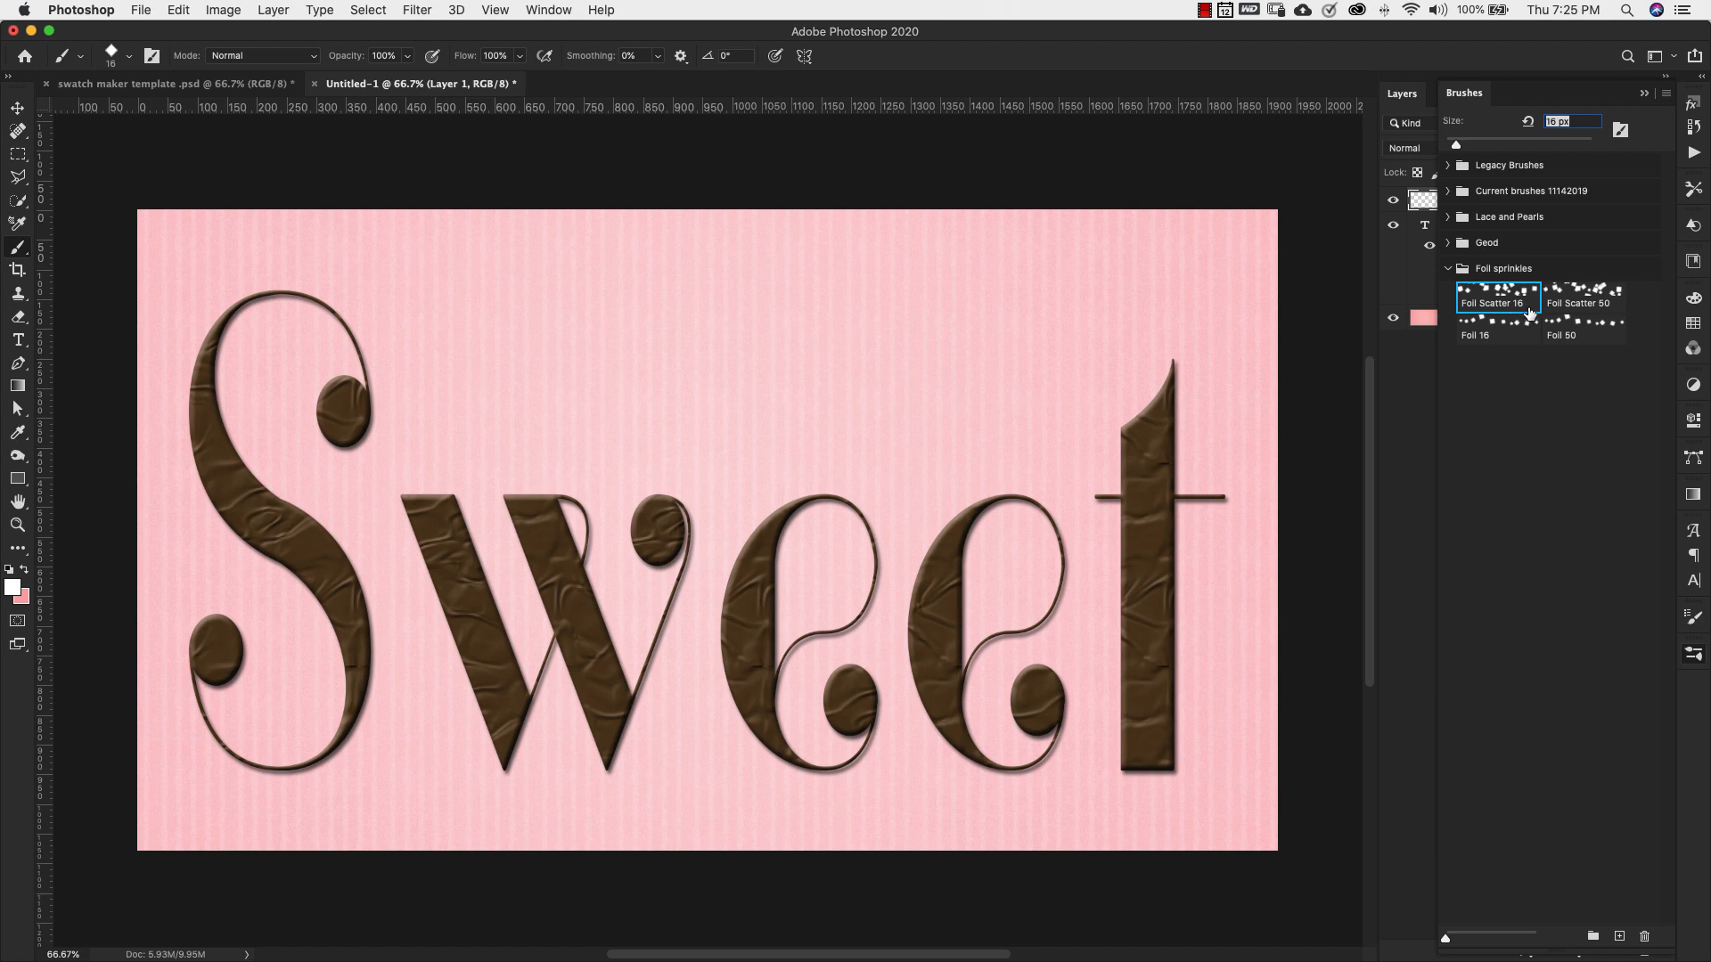
mouse_move(414, 267)
left_mouse_down()
mouse_move(526, 281)
mouse_move(722, 397)
left_mouse_up()
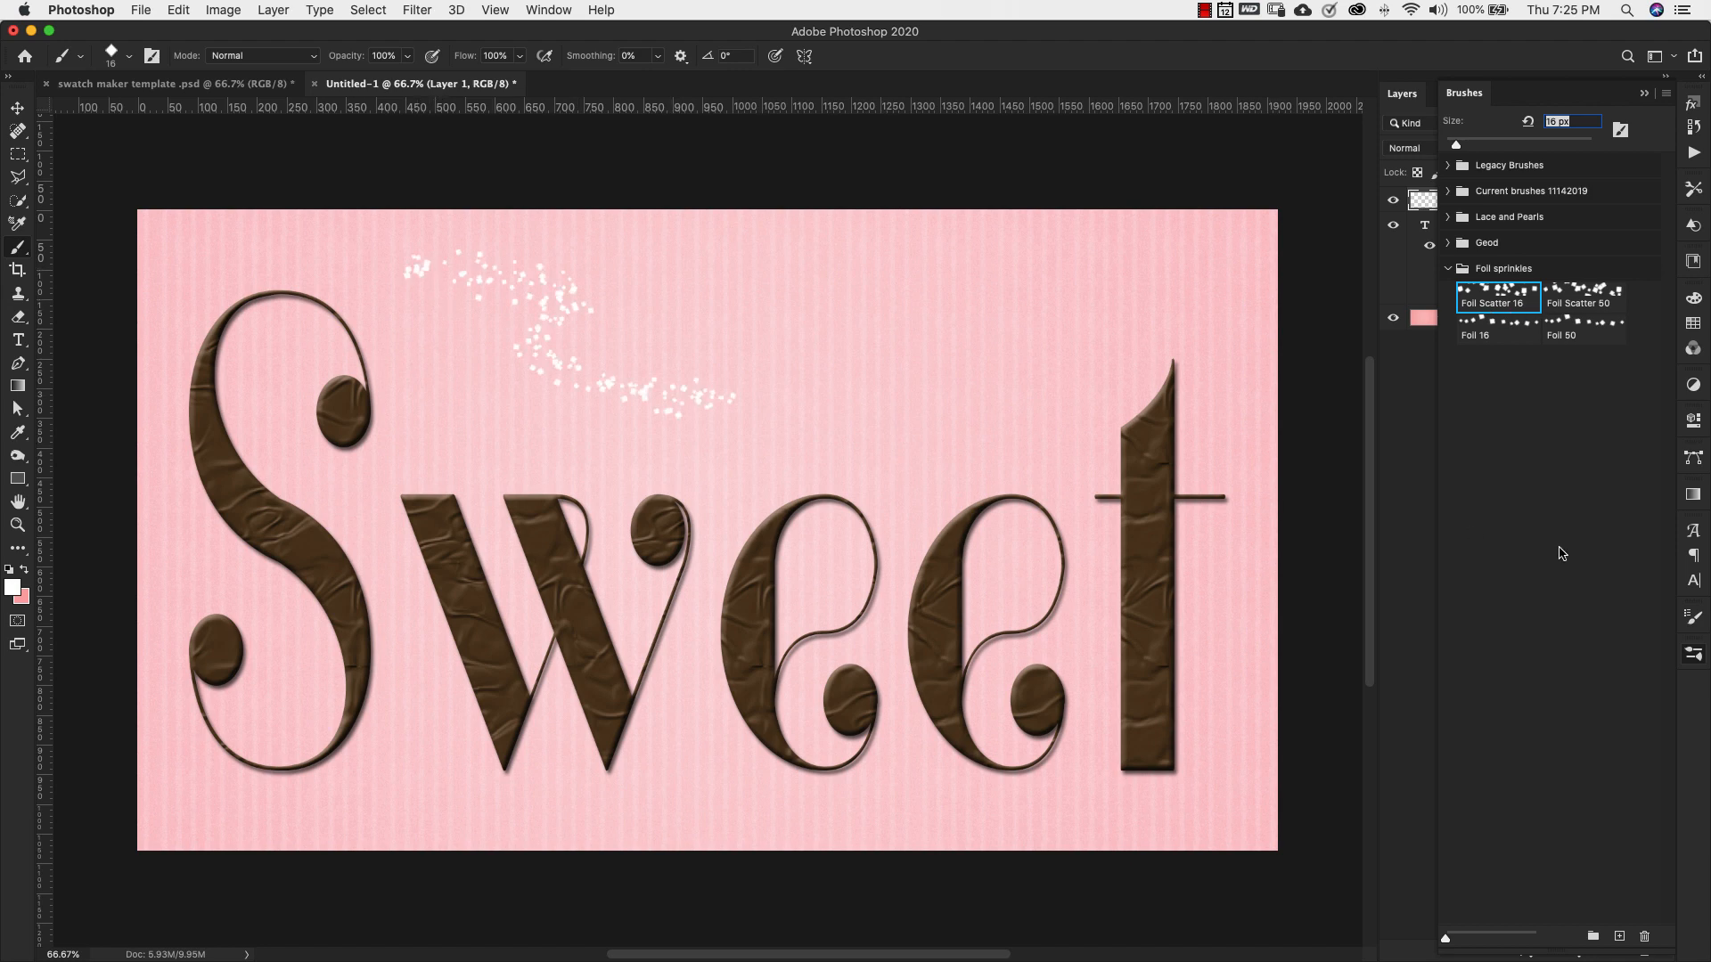
left_click(1586, 297)
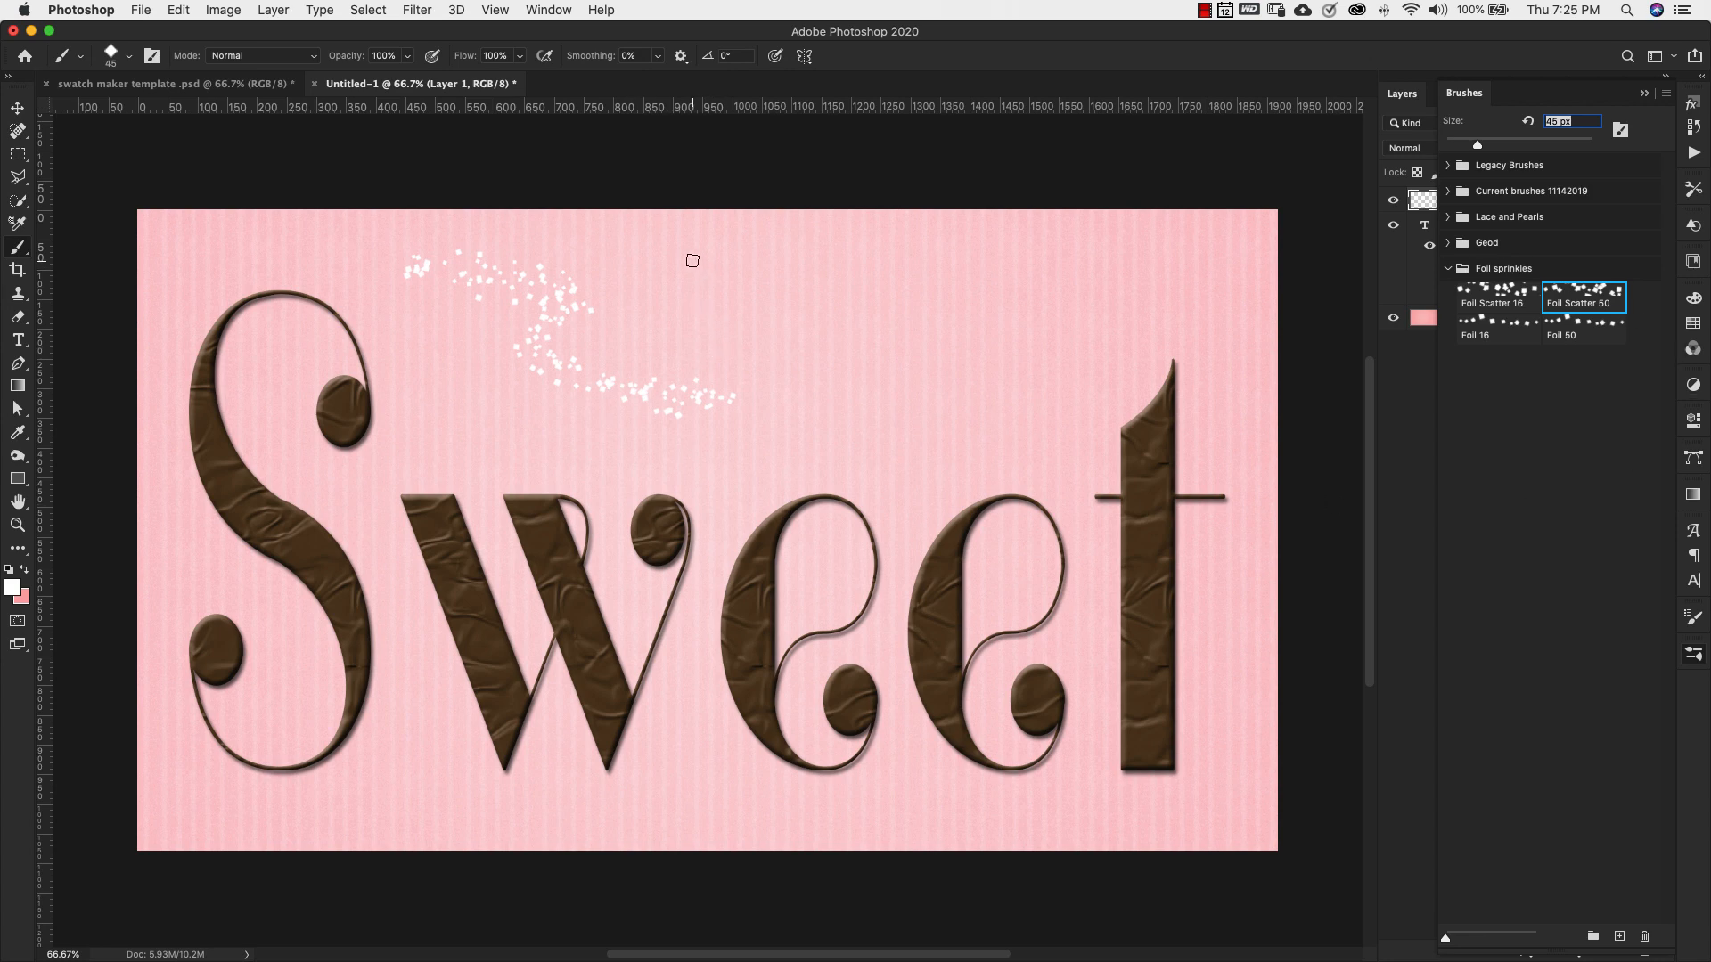
mouse_move(691, 259)
left_mouse_down()
mouse_move(874, 371)
mouse_move(944, 508)
left_mouse_up()
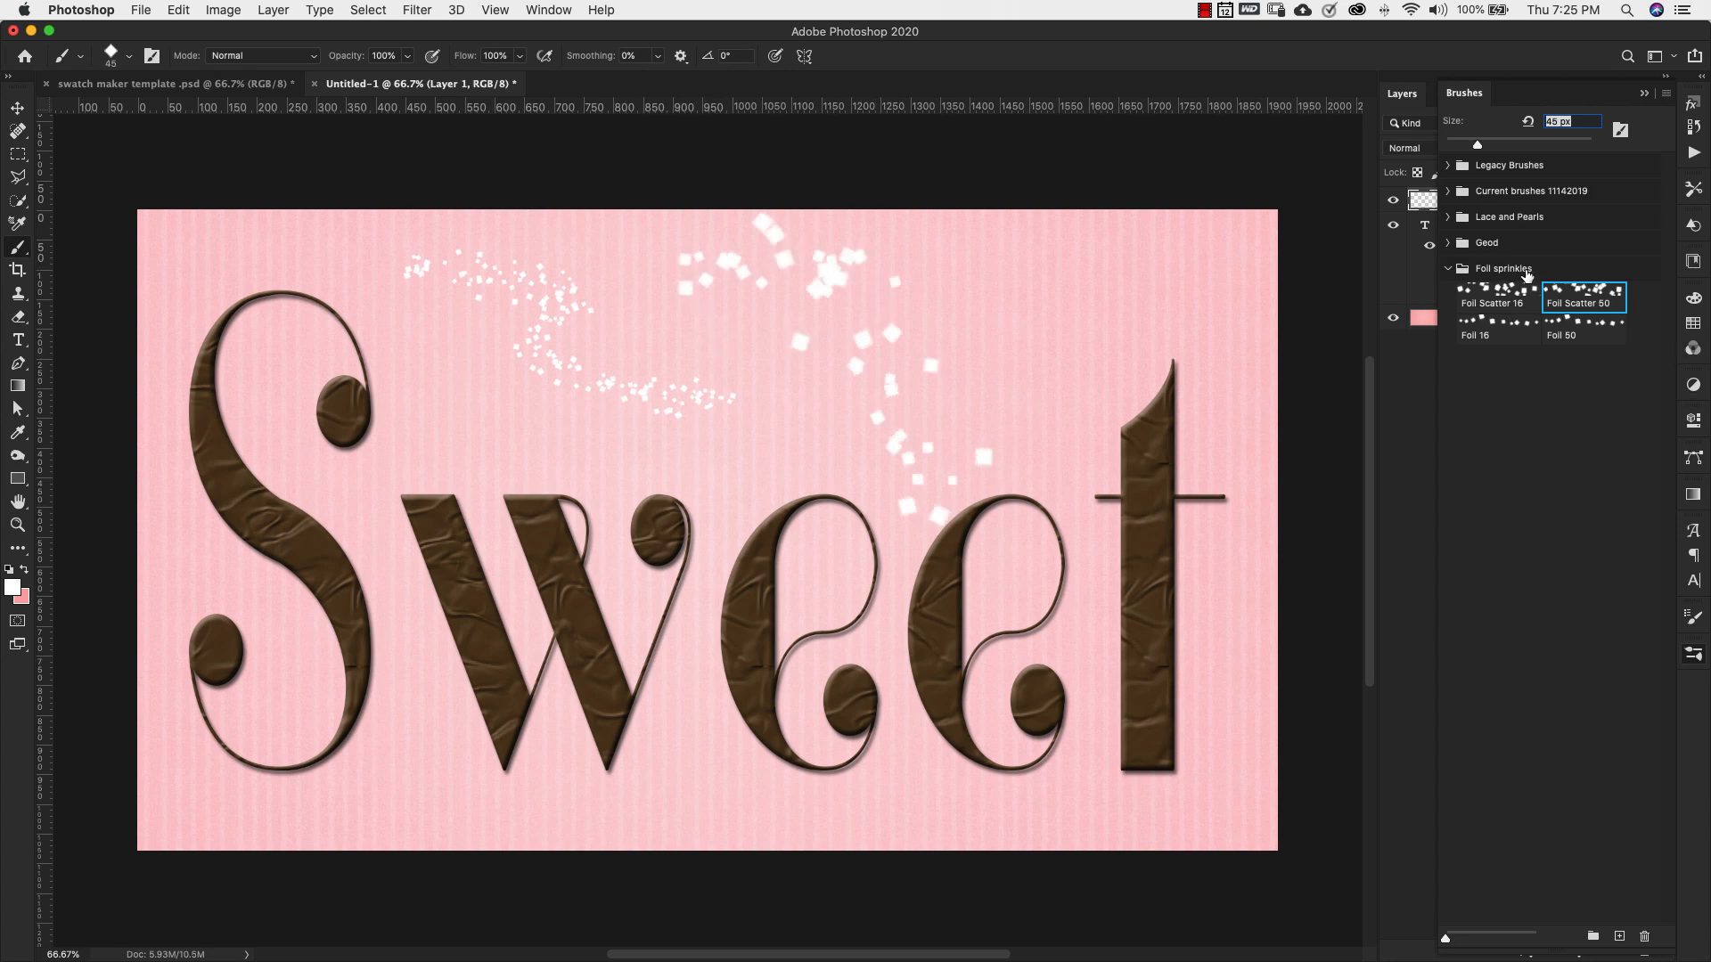
Step: Paint white sample strokes beside the existing ones with the Foil 16 and Foil 50 brushes
left_click(1501, 328)
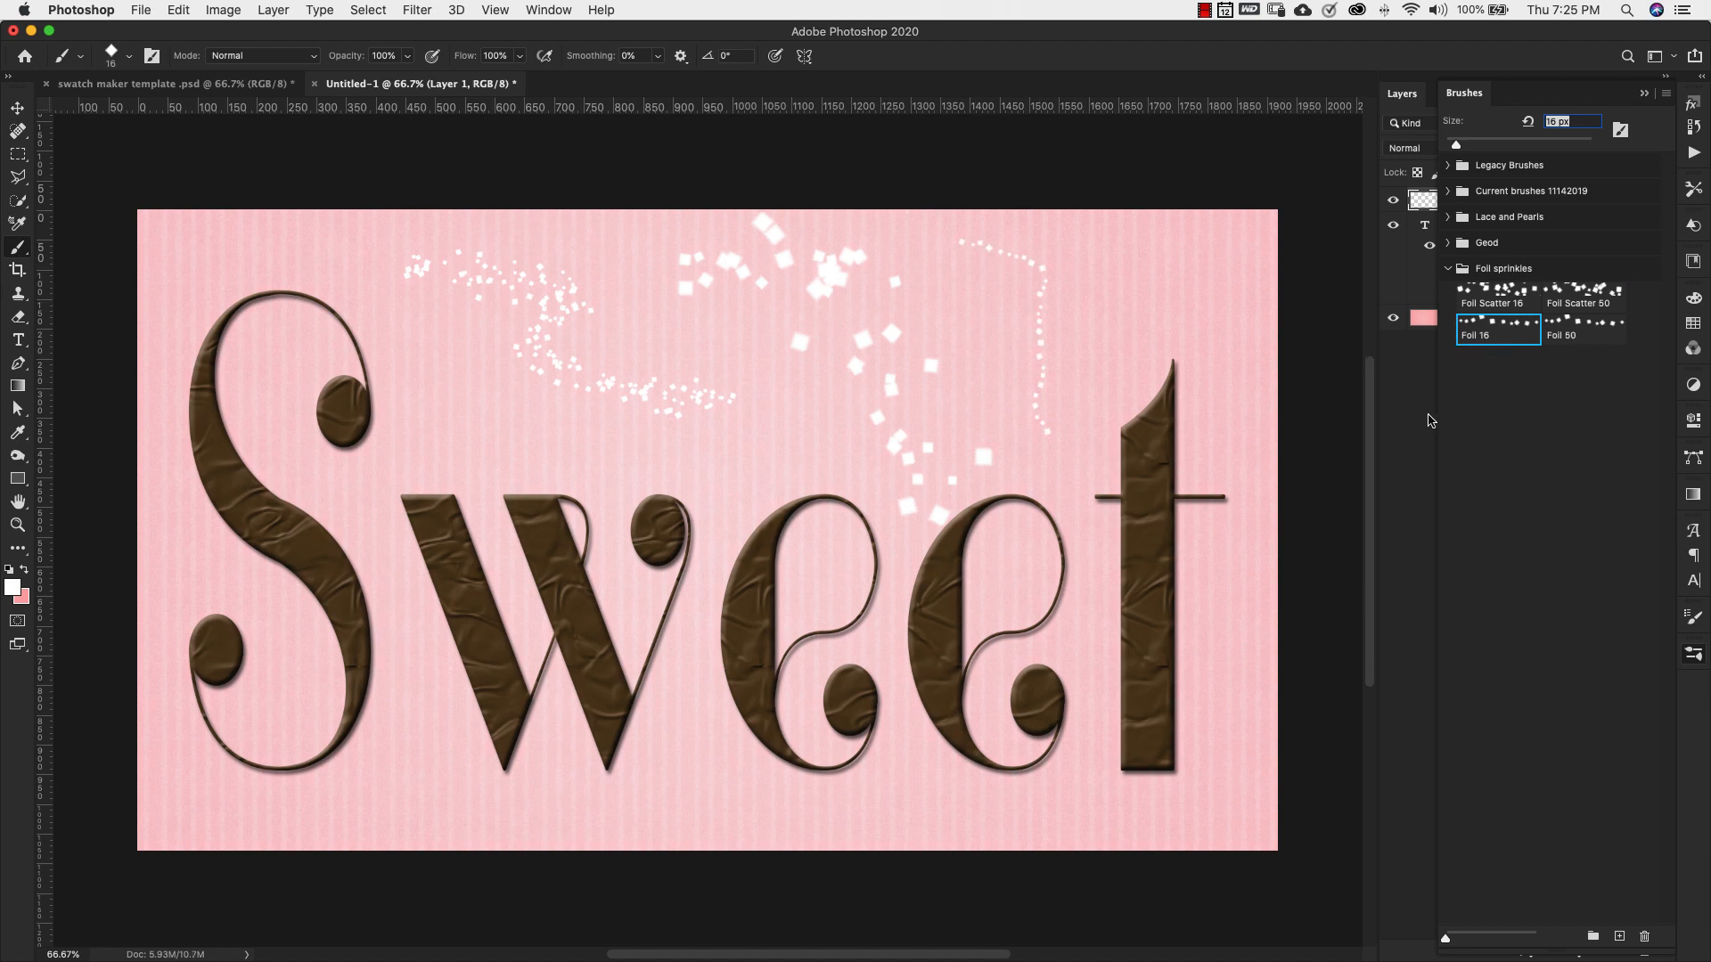
left_click(1585, 327)
mouse_move(1097, 242)
left_mouse_down()
mouse_move(1178, 279)
mouse_move(1221, 427)
left_mouse_up()
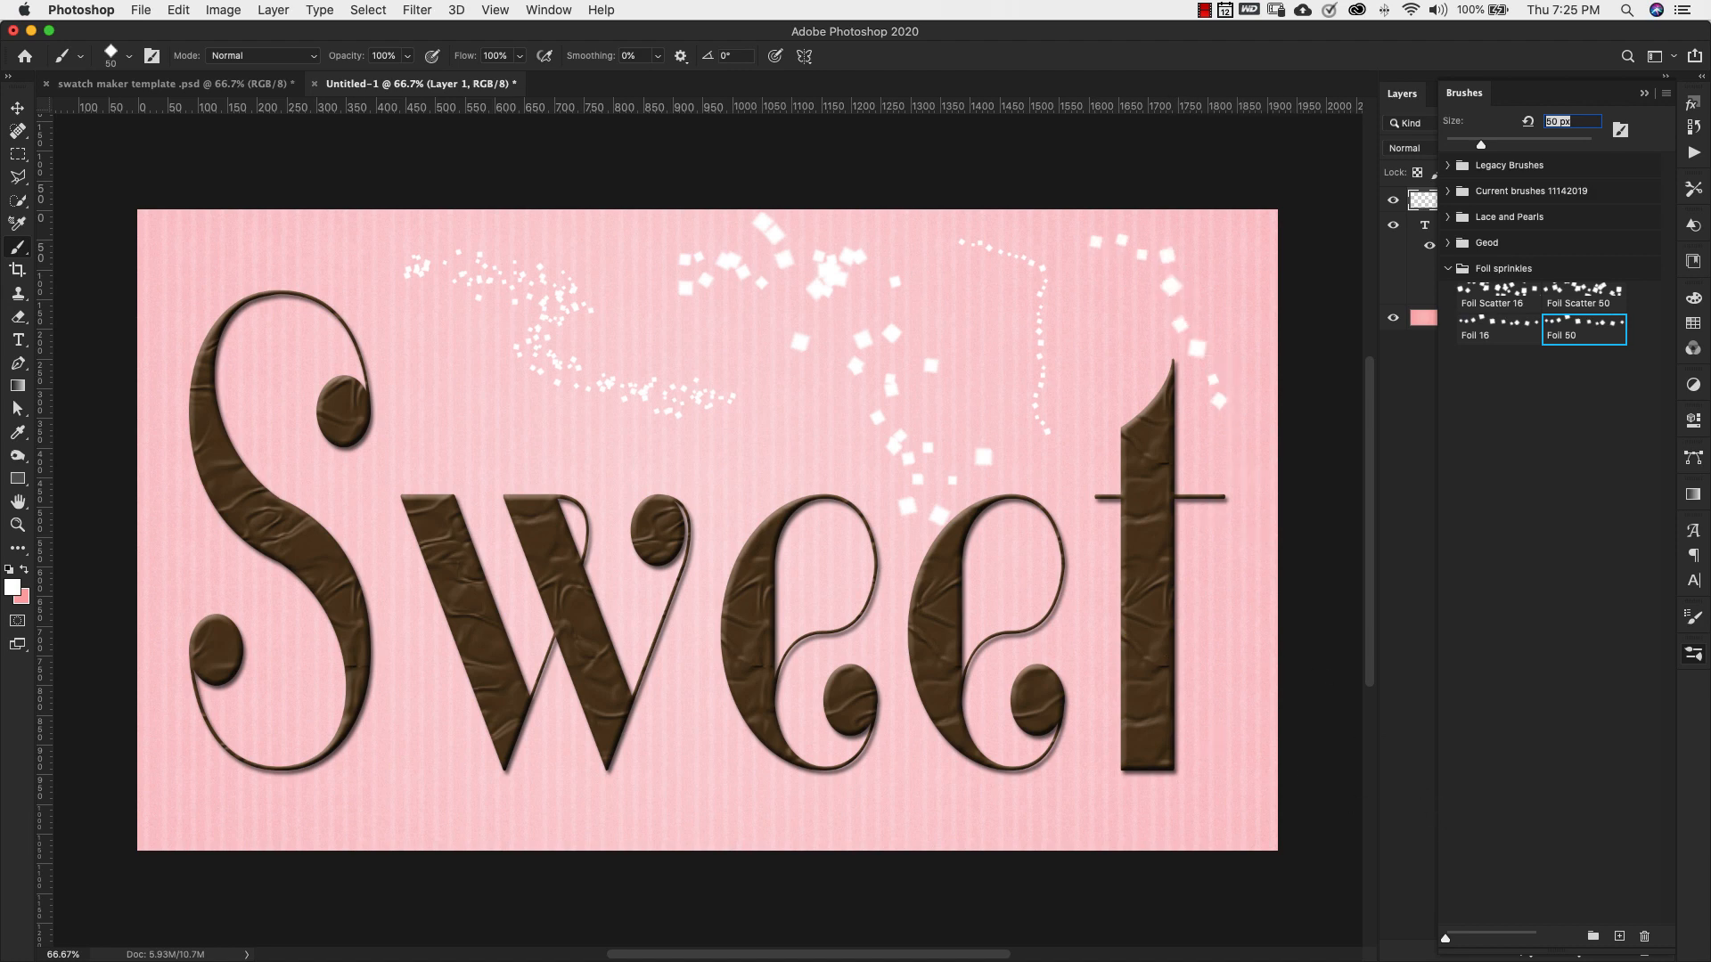
Step: Undo all the sample brush strokes and paint white Foil Scatter 50 sprinkles across the canvas's top edge
key("super+z")
key("super+z")
key("super+z")
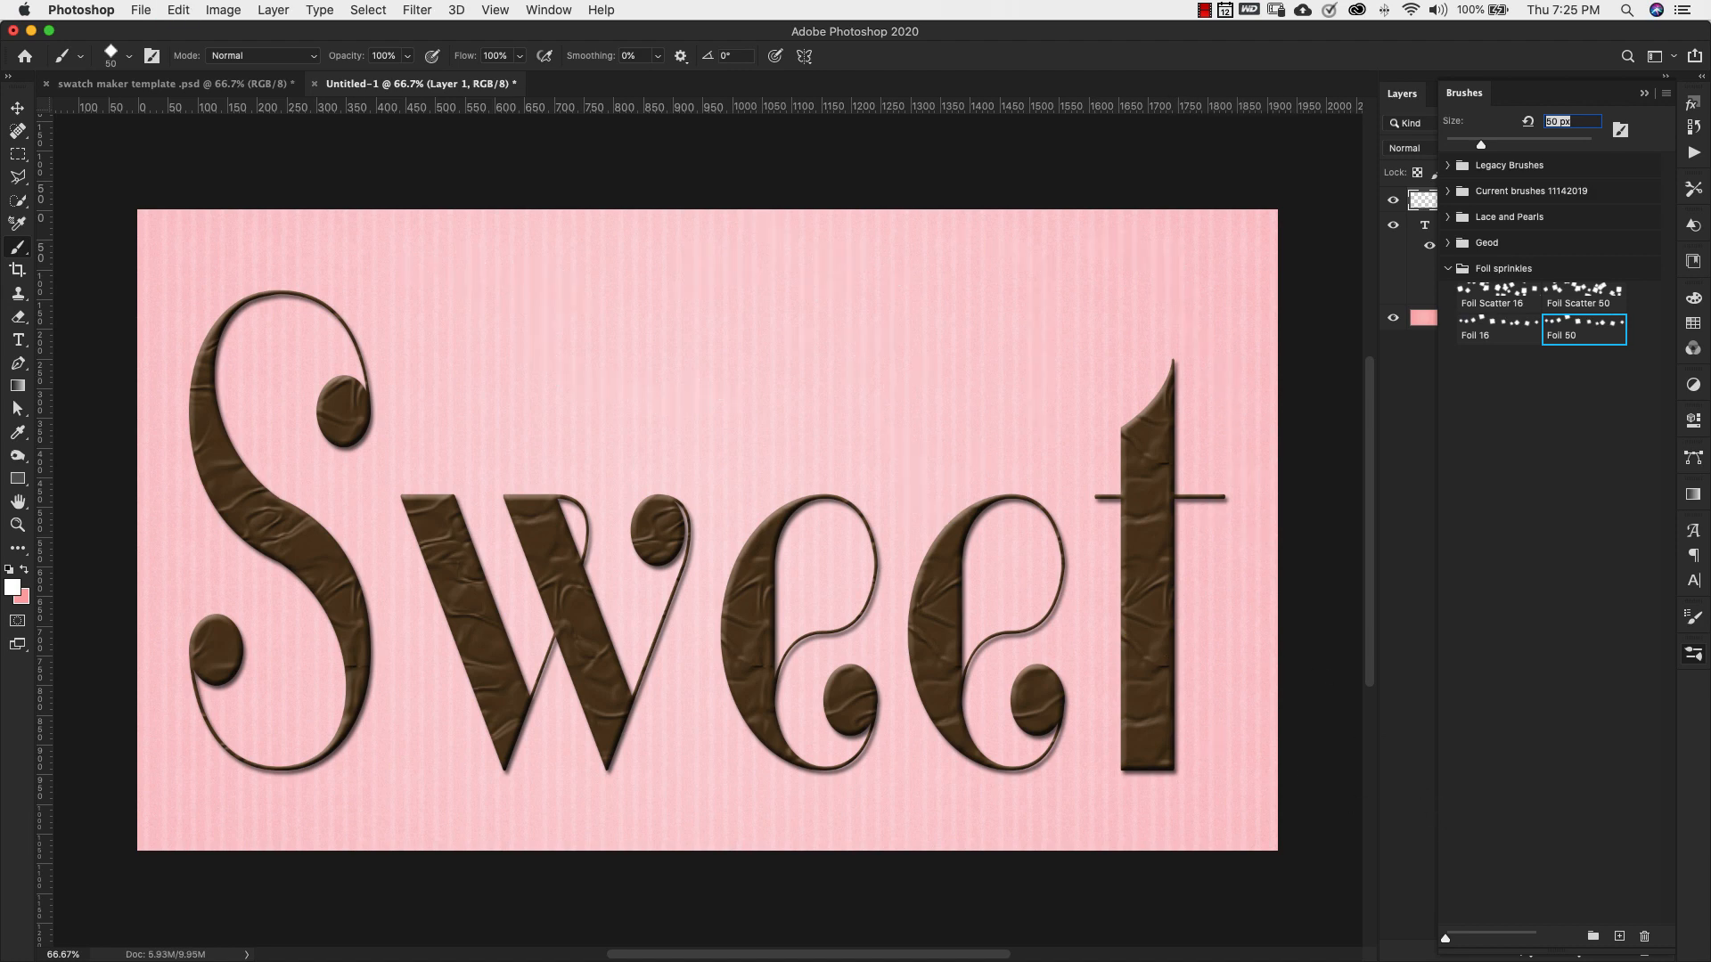
left_click(1590, 290)
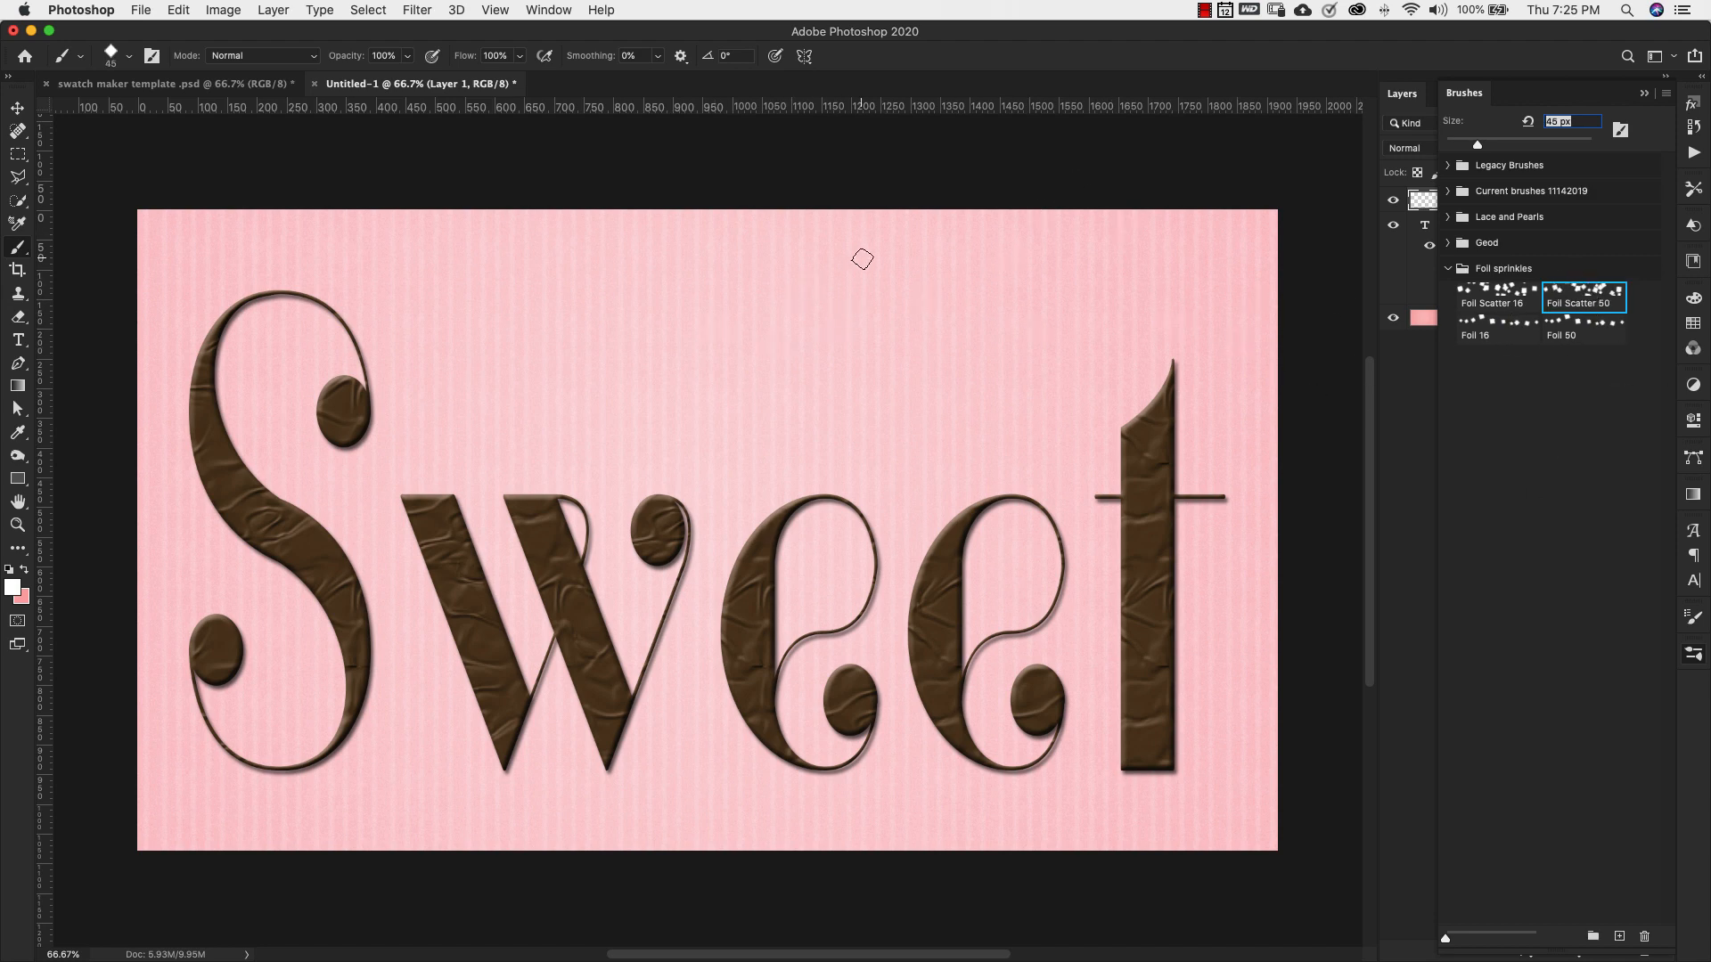
left_click_drag(152, 210, 1247, 222)
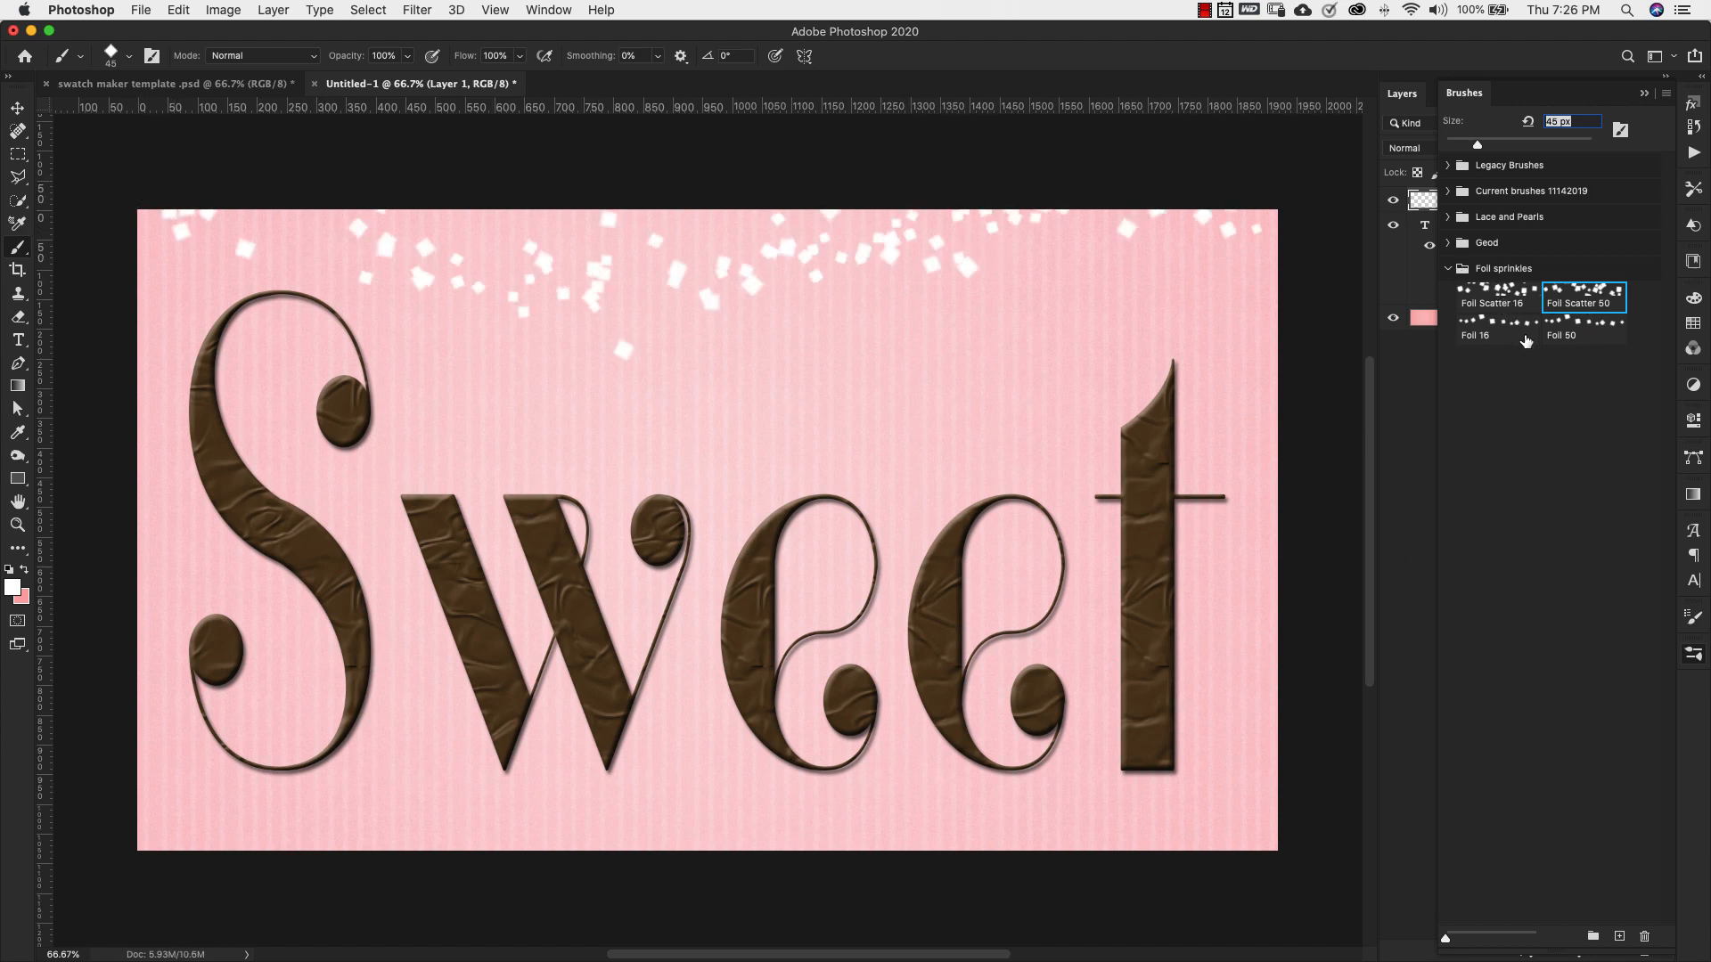
Step: Add a new layer above Layer 1 and paint smaller white Foil Scatter 16 sprinkles across the canvas's top edge
left_click(1510, 296)
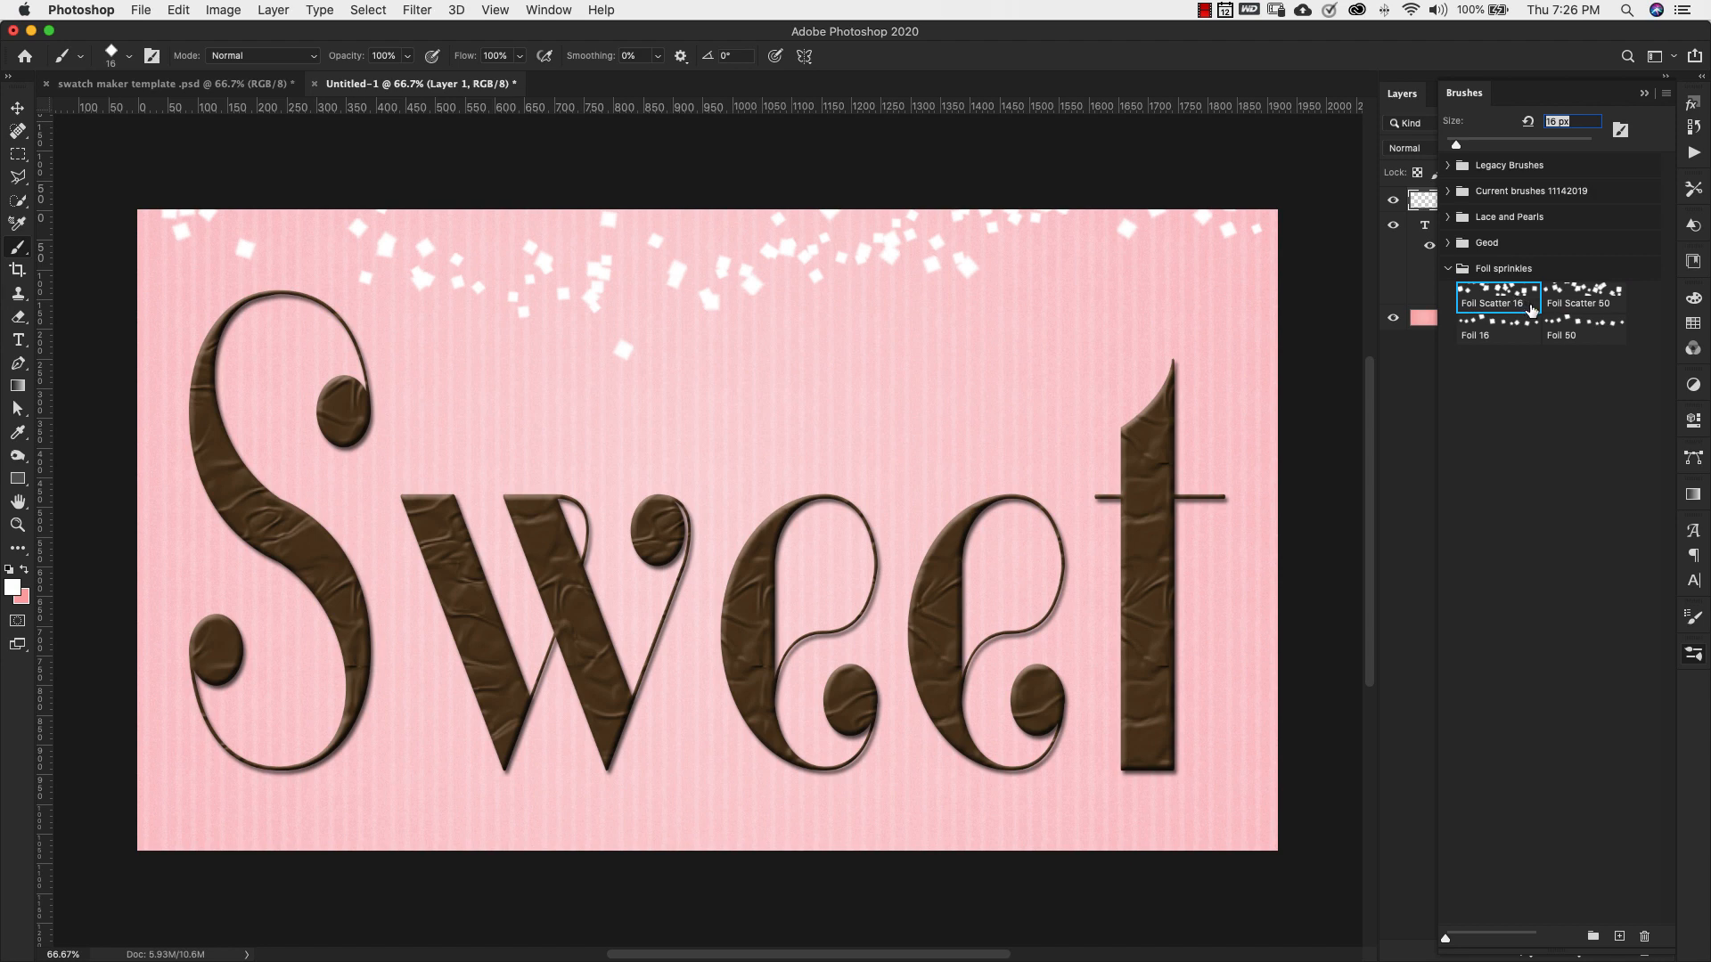
left_click(1644, 93)
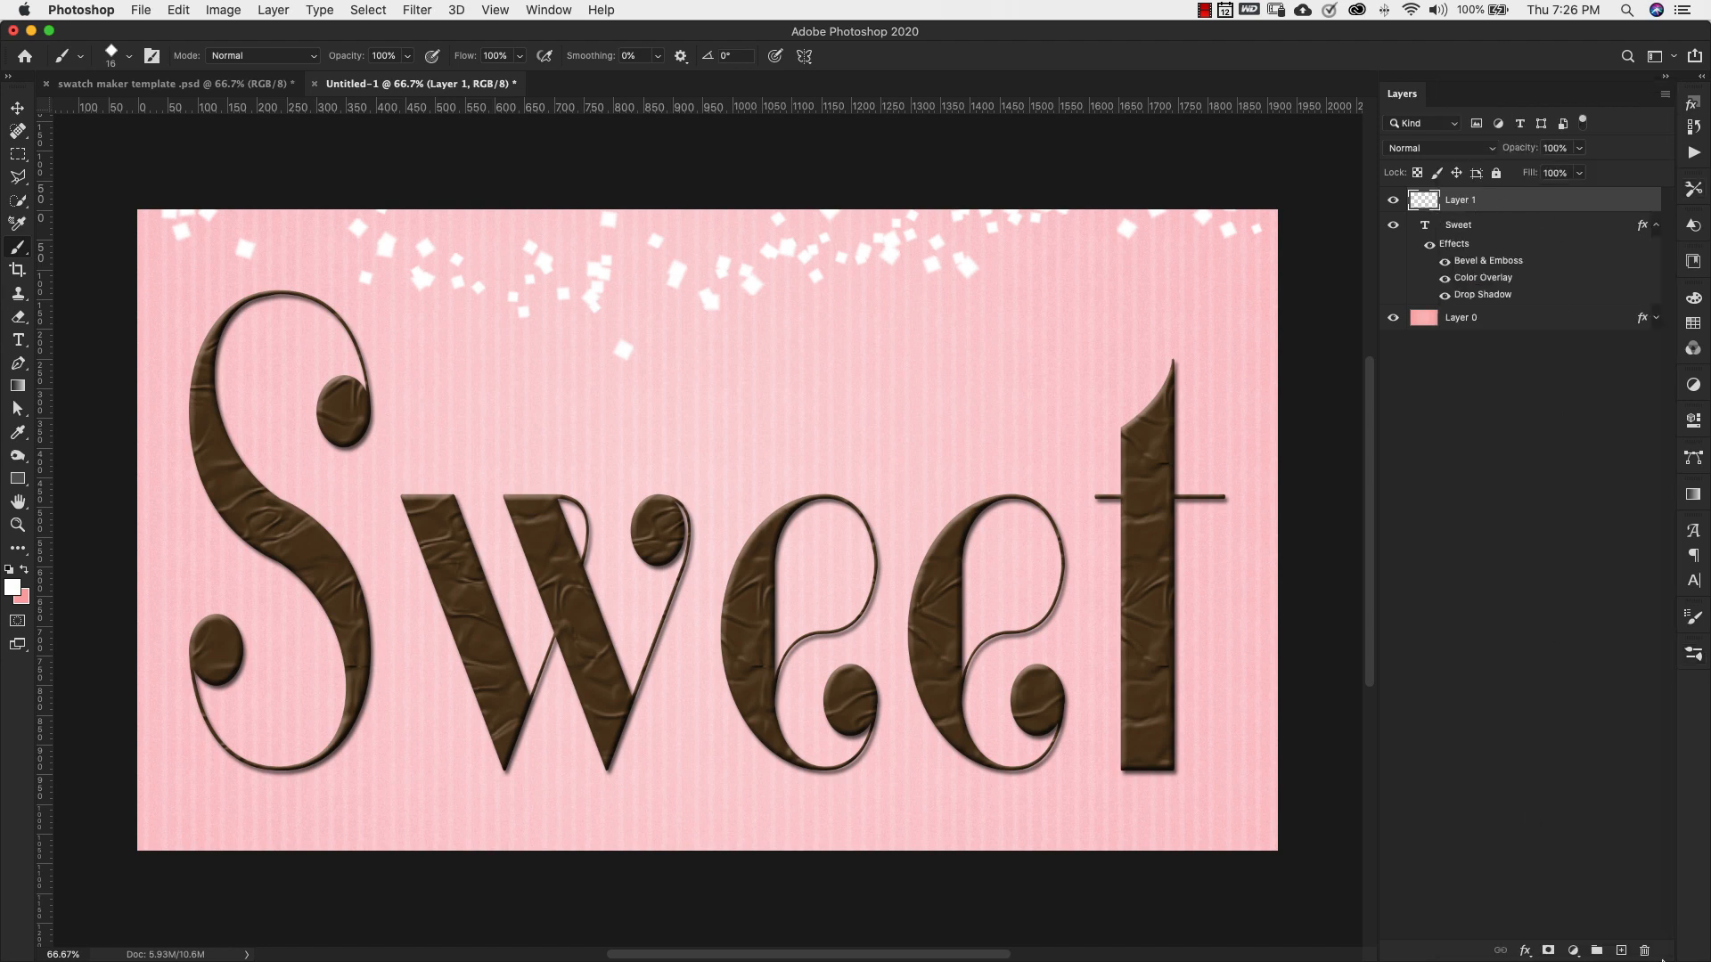
left_click(1622, 951)
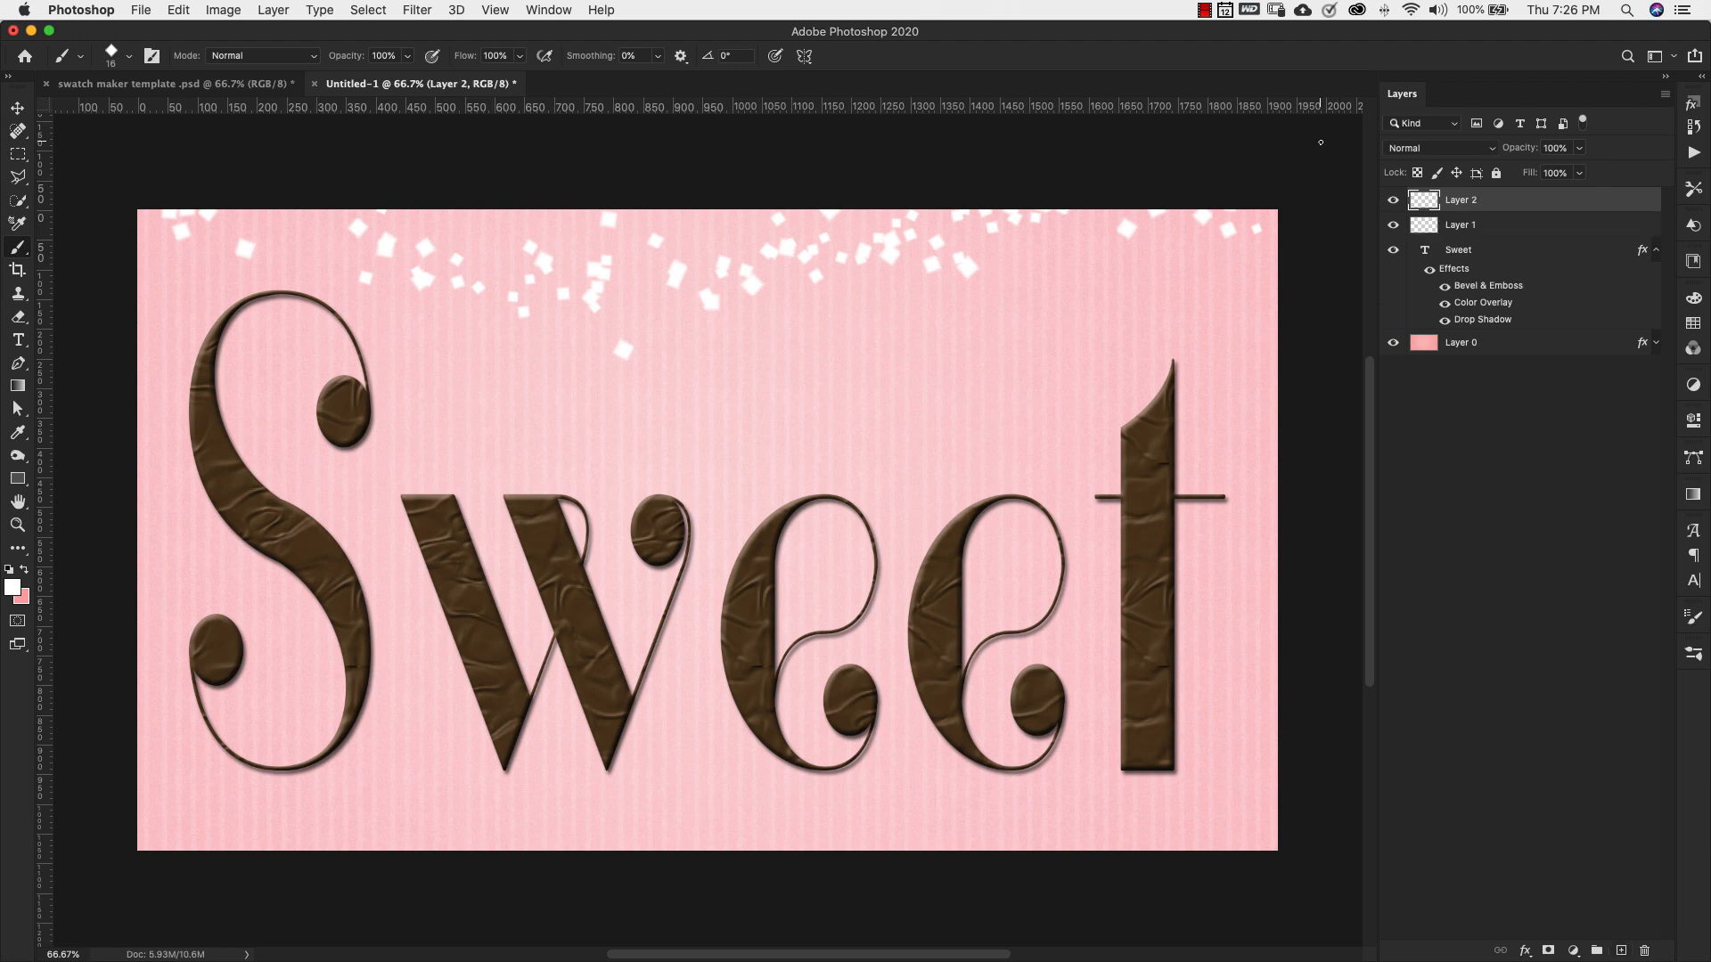
left_click(1390, 226)
left_click(1391, 226)
left_click(1692, 653)
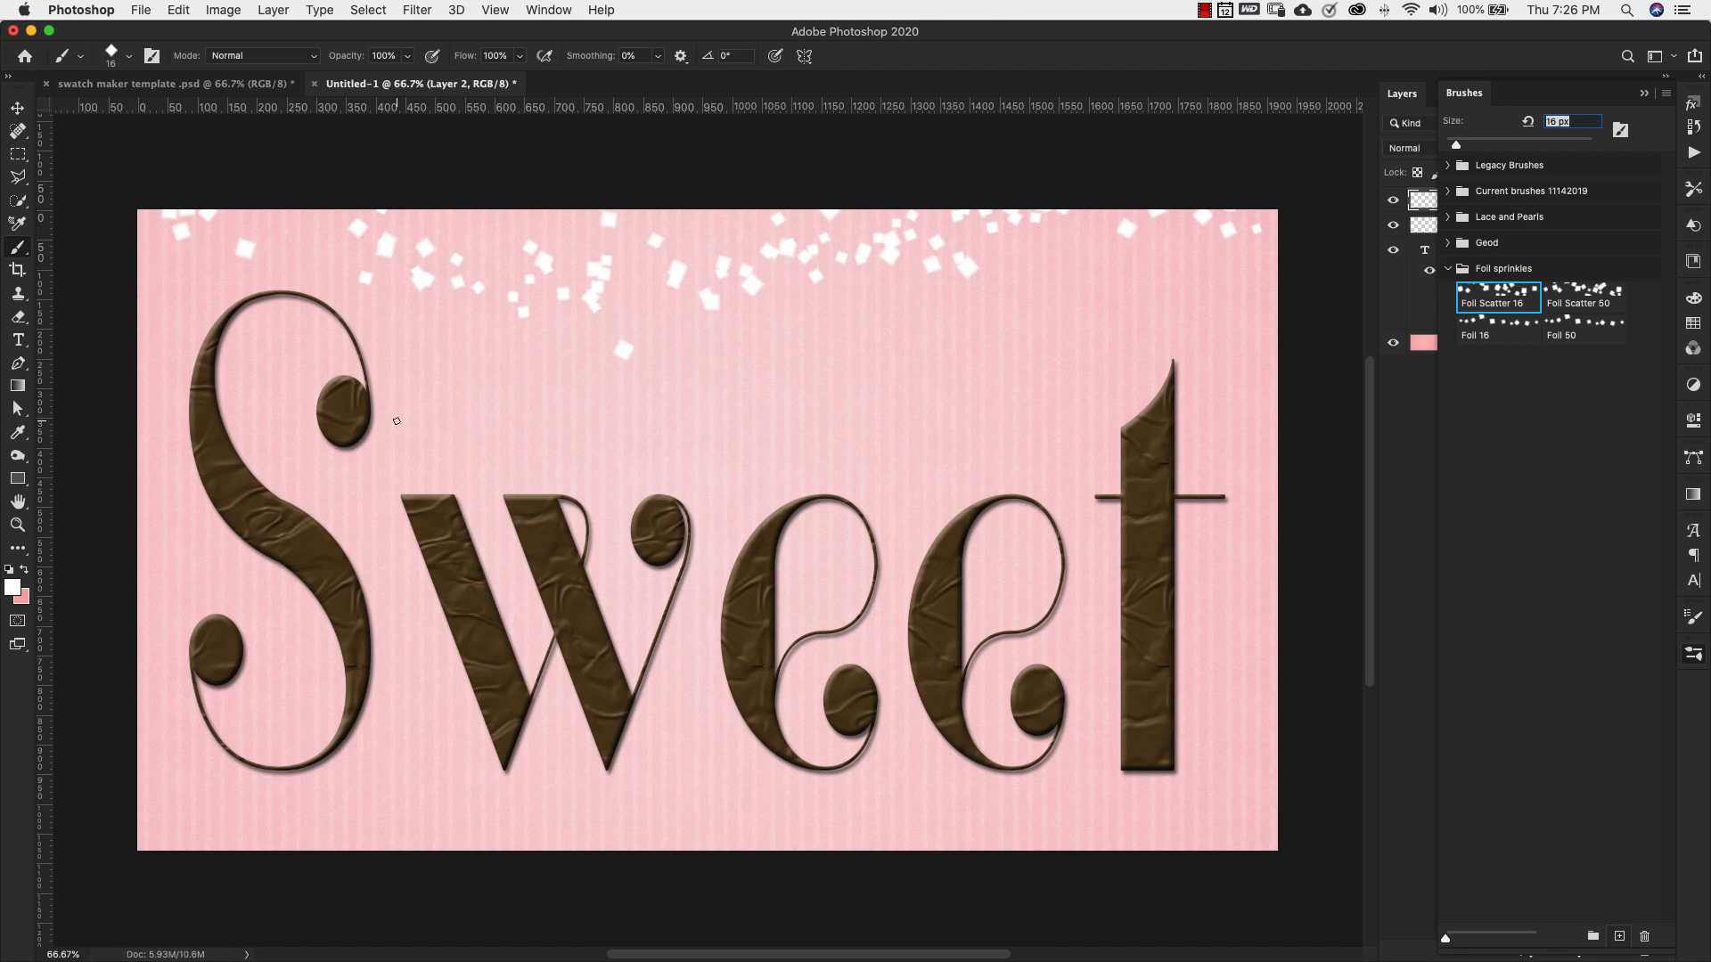
mouse_move(250, 228)
left_mouse_down()
mouse_move(339, 257)
mouse_move(988, 234)
mouse_move(1110, 213)
mouse_move(1247, 257)
left_mouse_up()
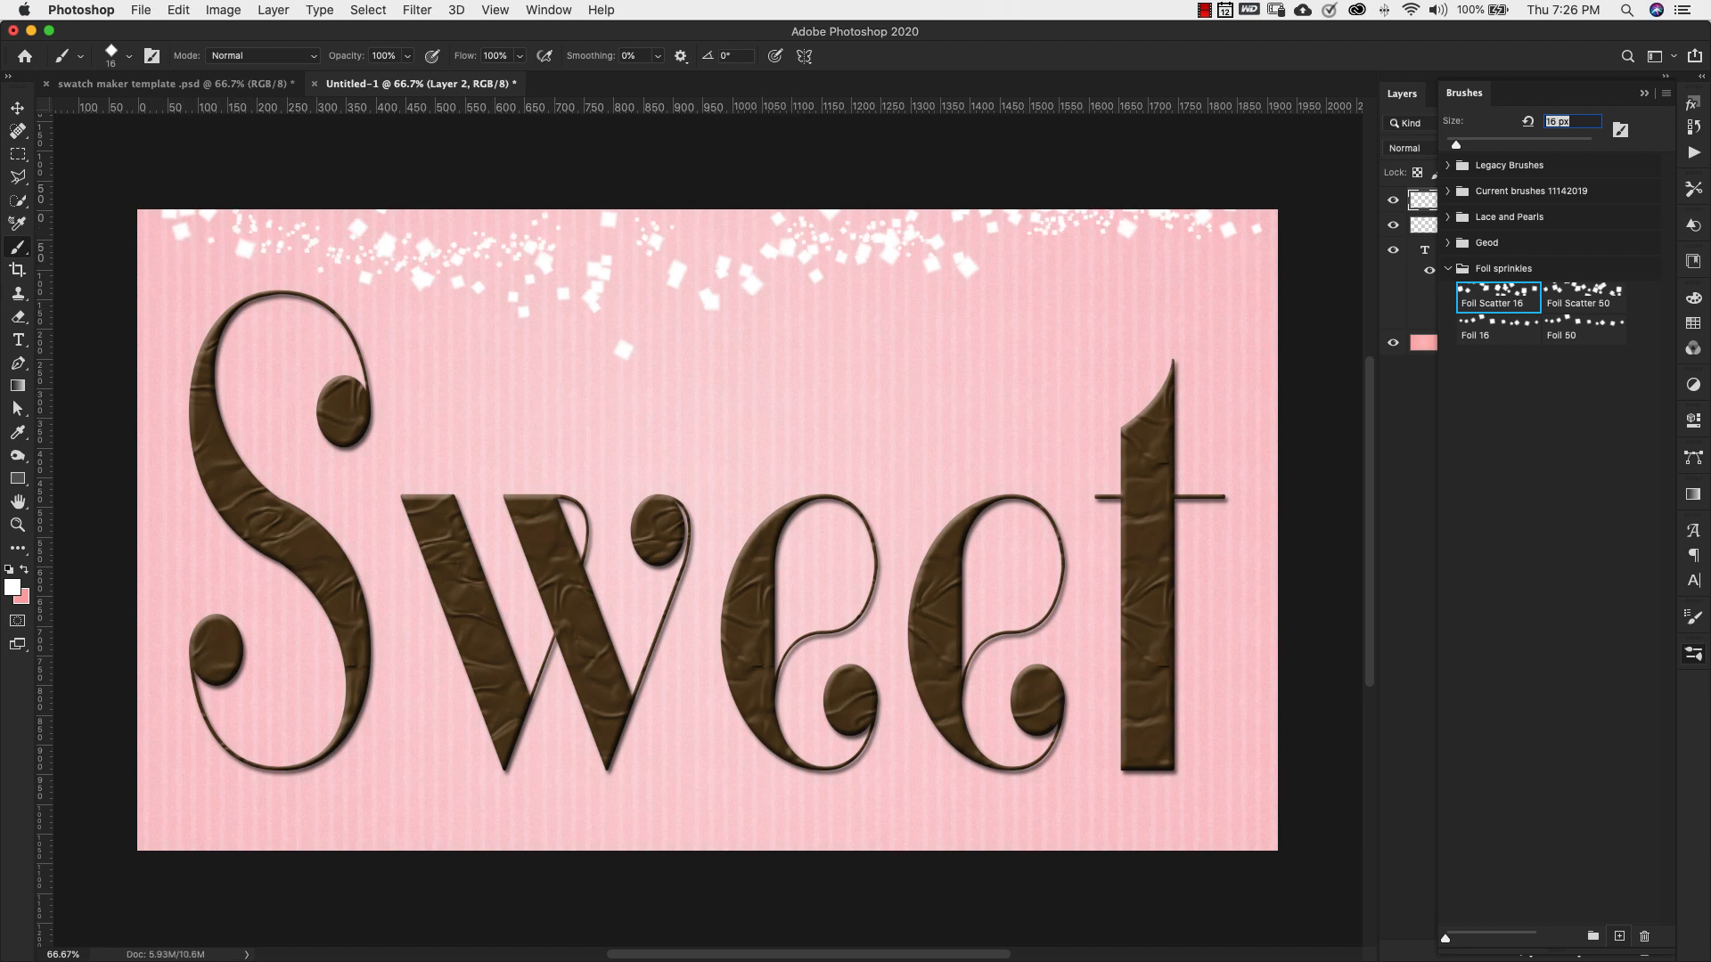
Step: Apply the Chocolate group's second gold foil style to Layer 1's large sprinkles and the first gold foil style to Layer 2's small sprinkles
left_click(1528, 227)
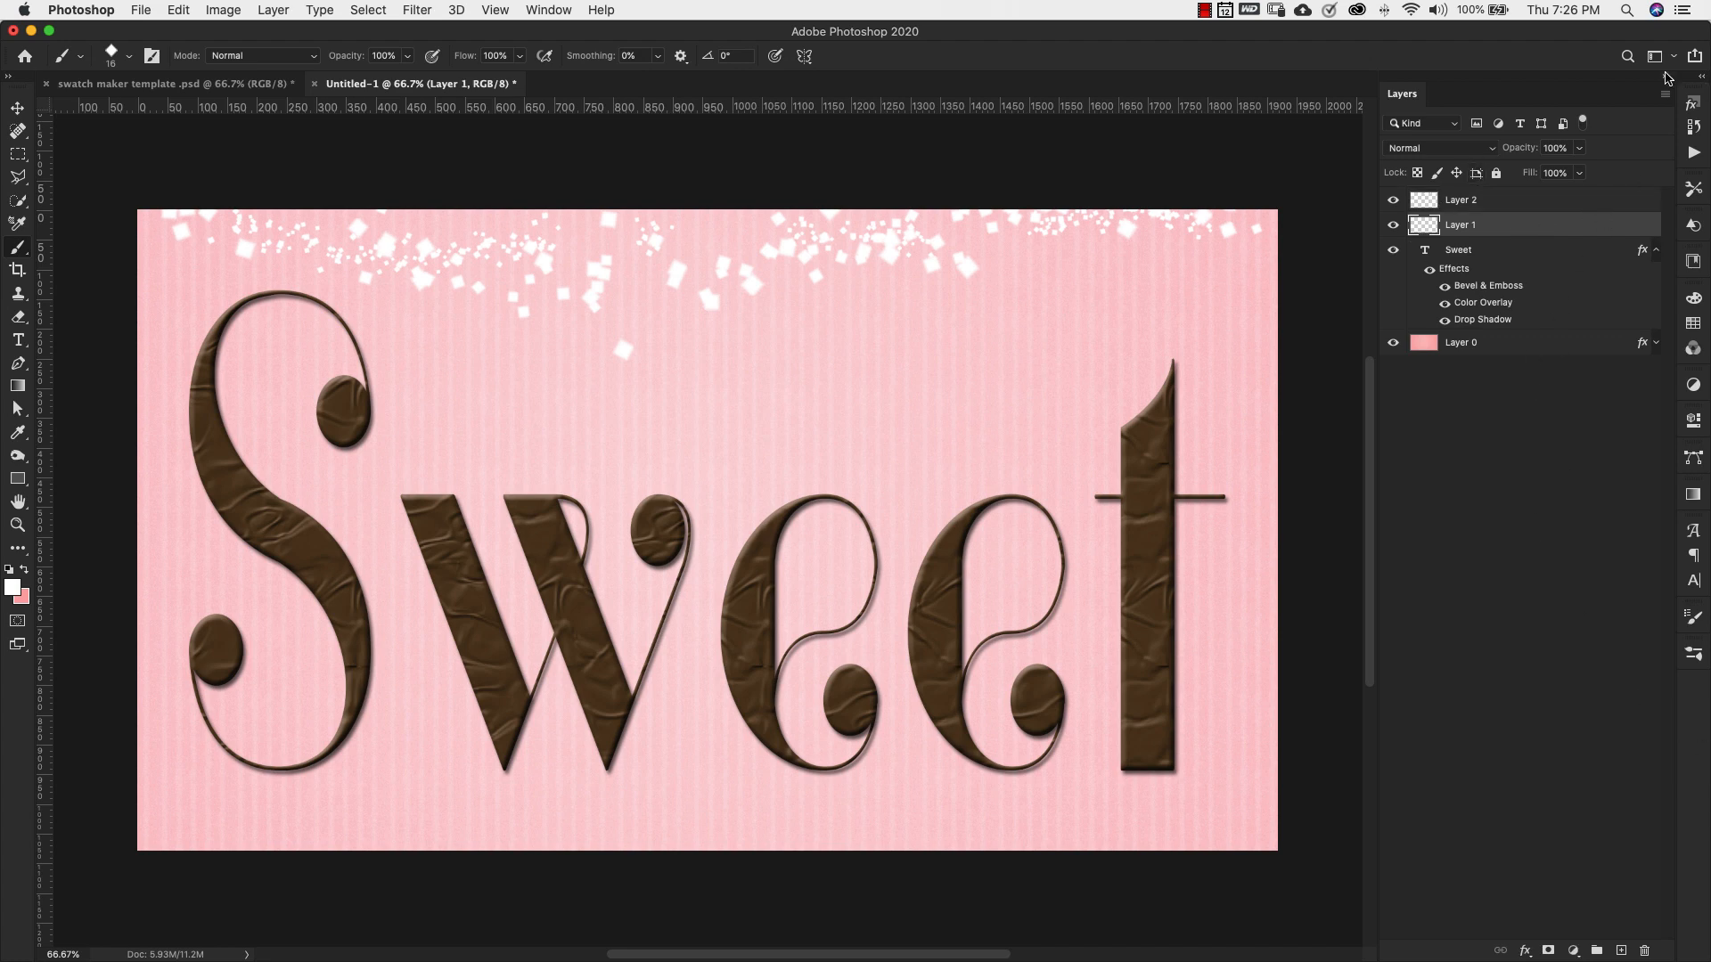
left_click(1693, 104)
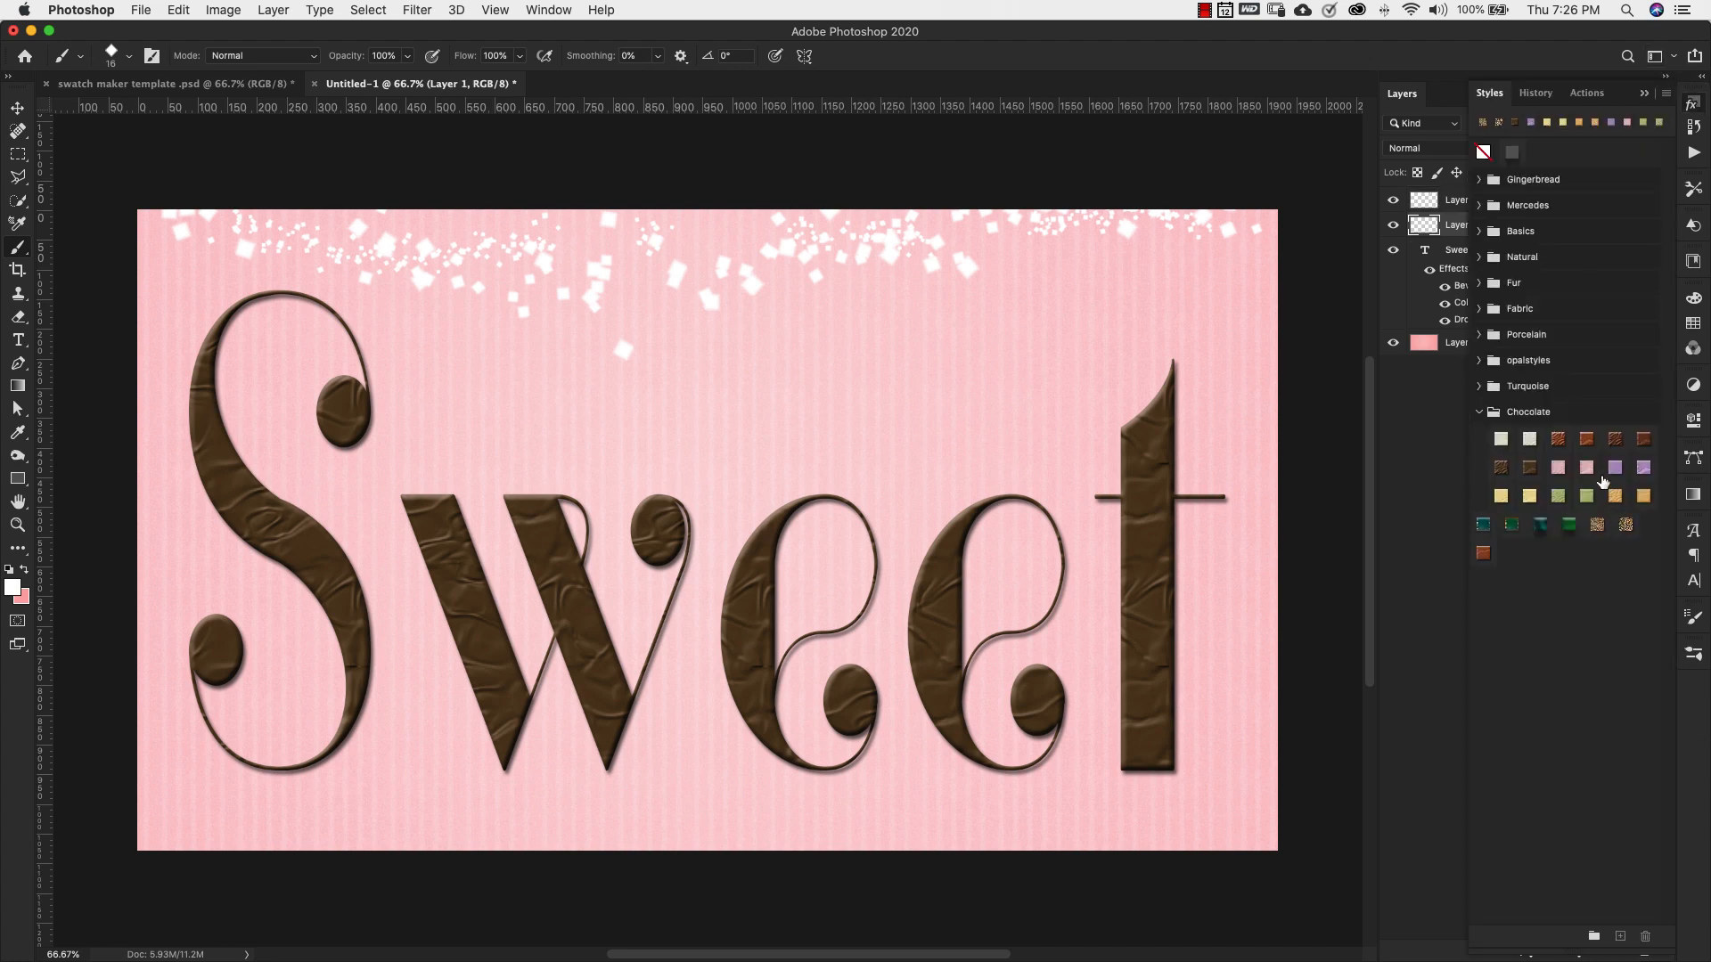
left_click(1627, 525)
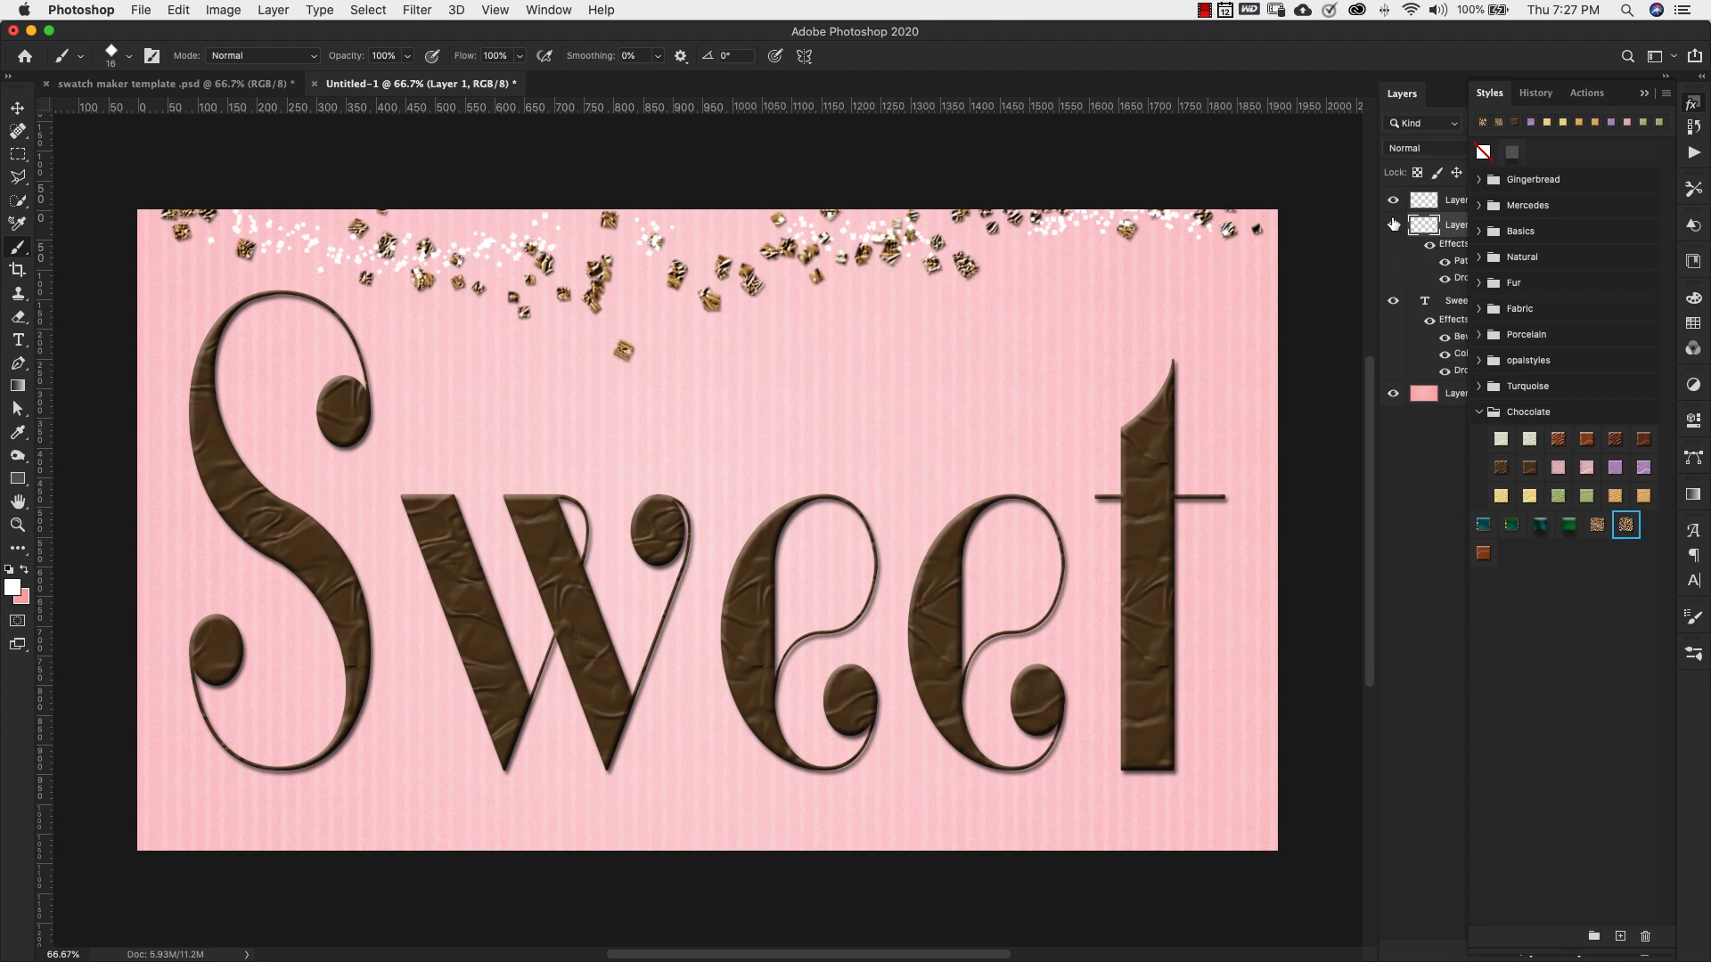
left_click(1454, 202)
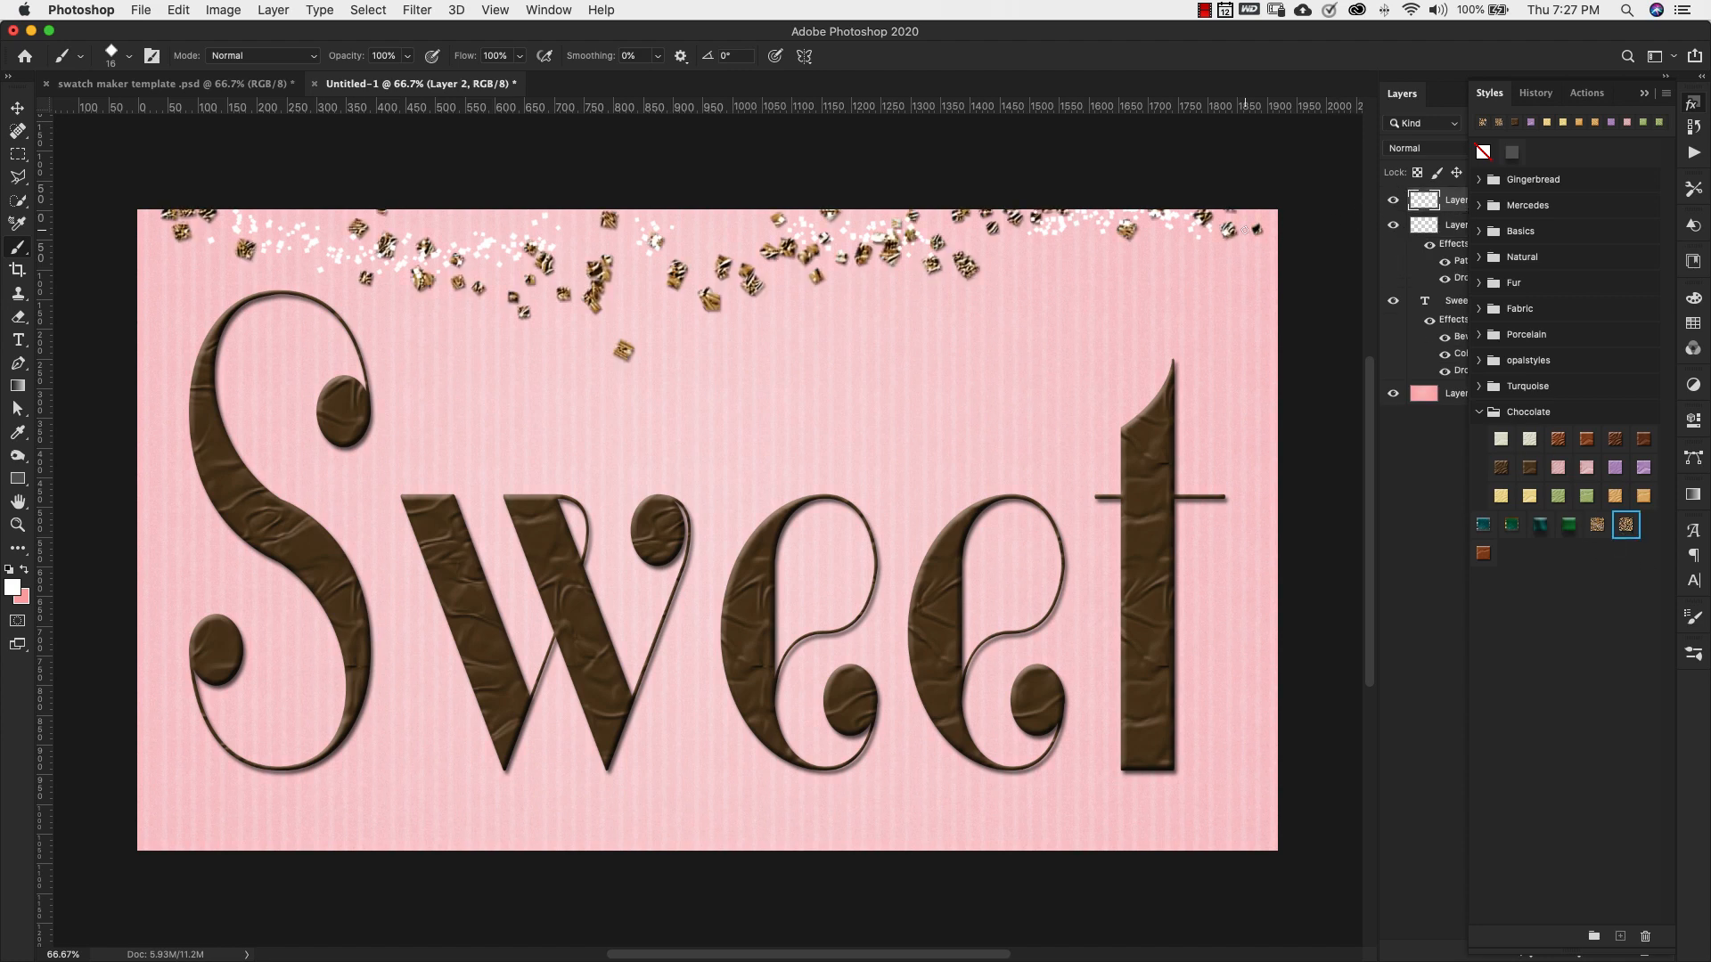
left_click(1596, 525)
left_click(1644, 92)
scroll(962, 324, "up", 1)
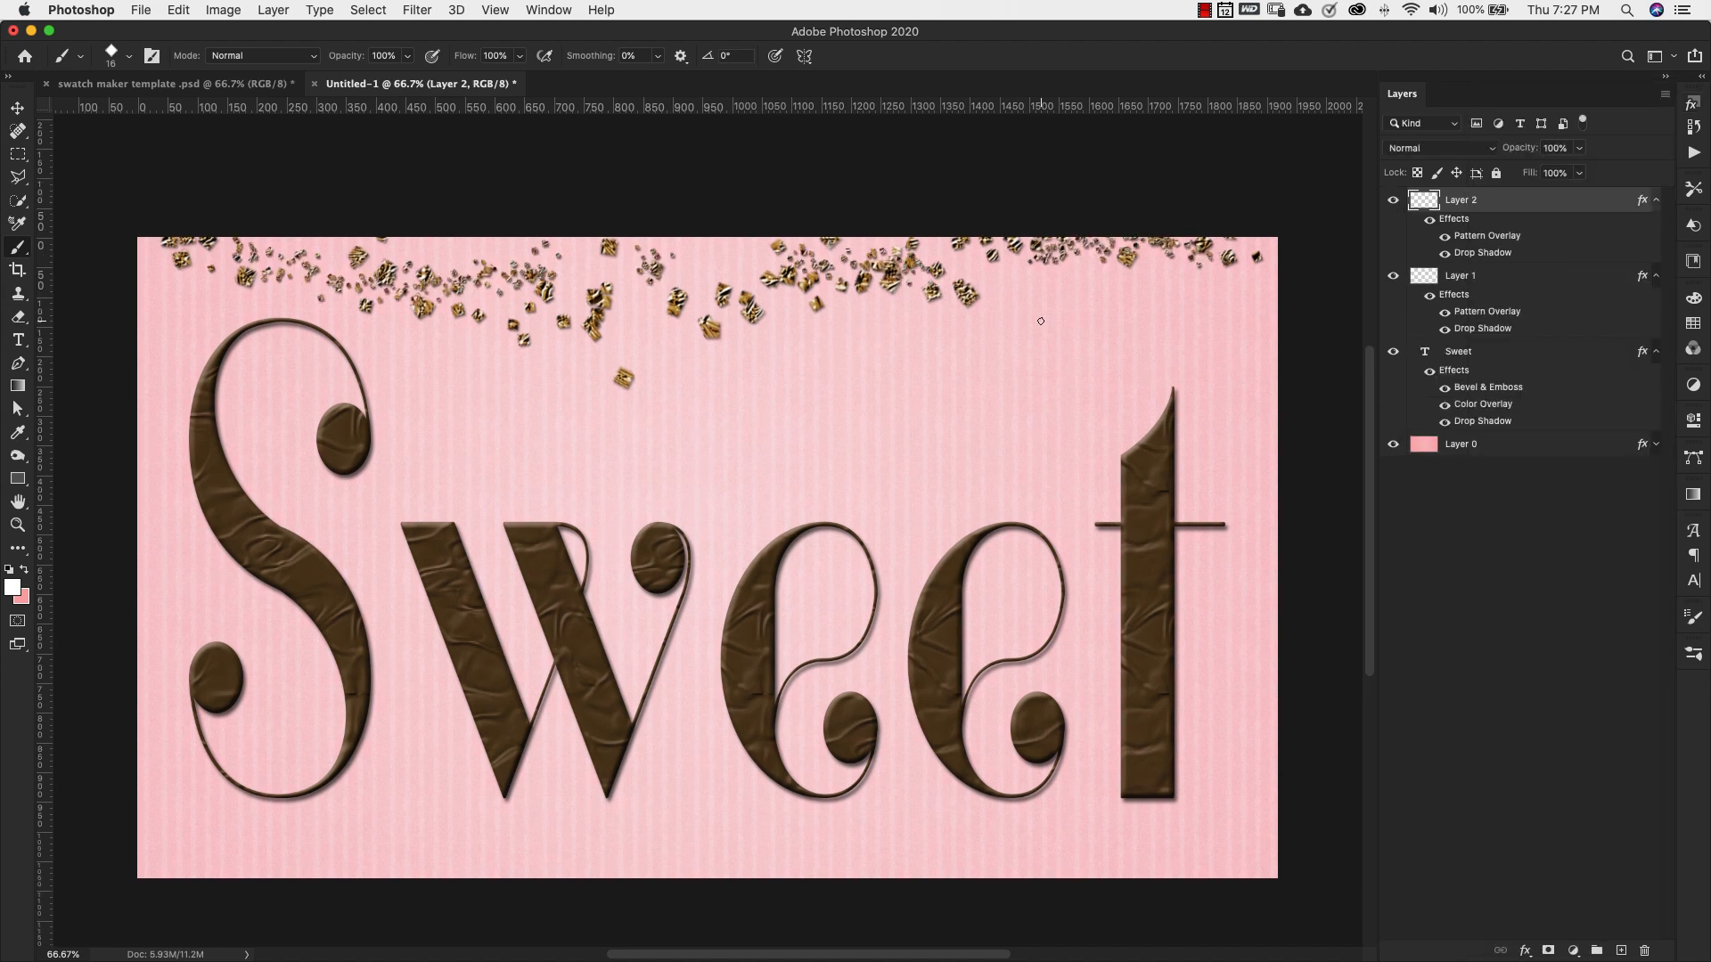